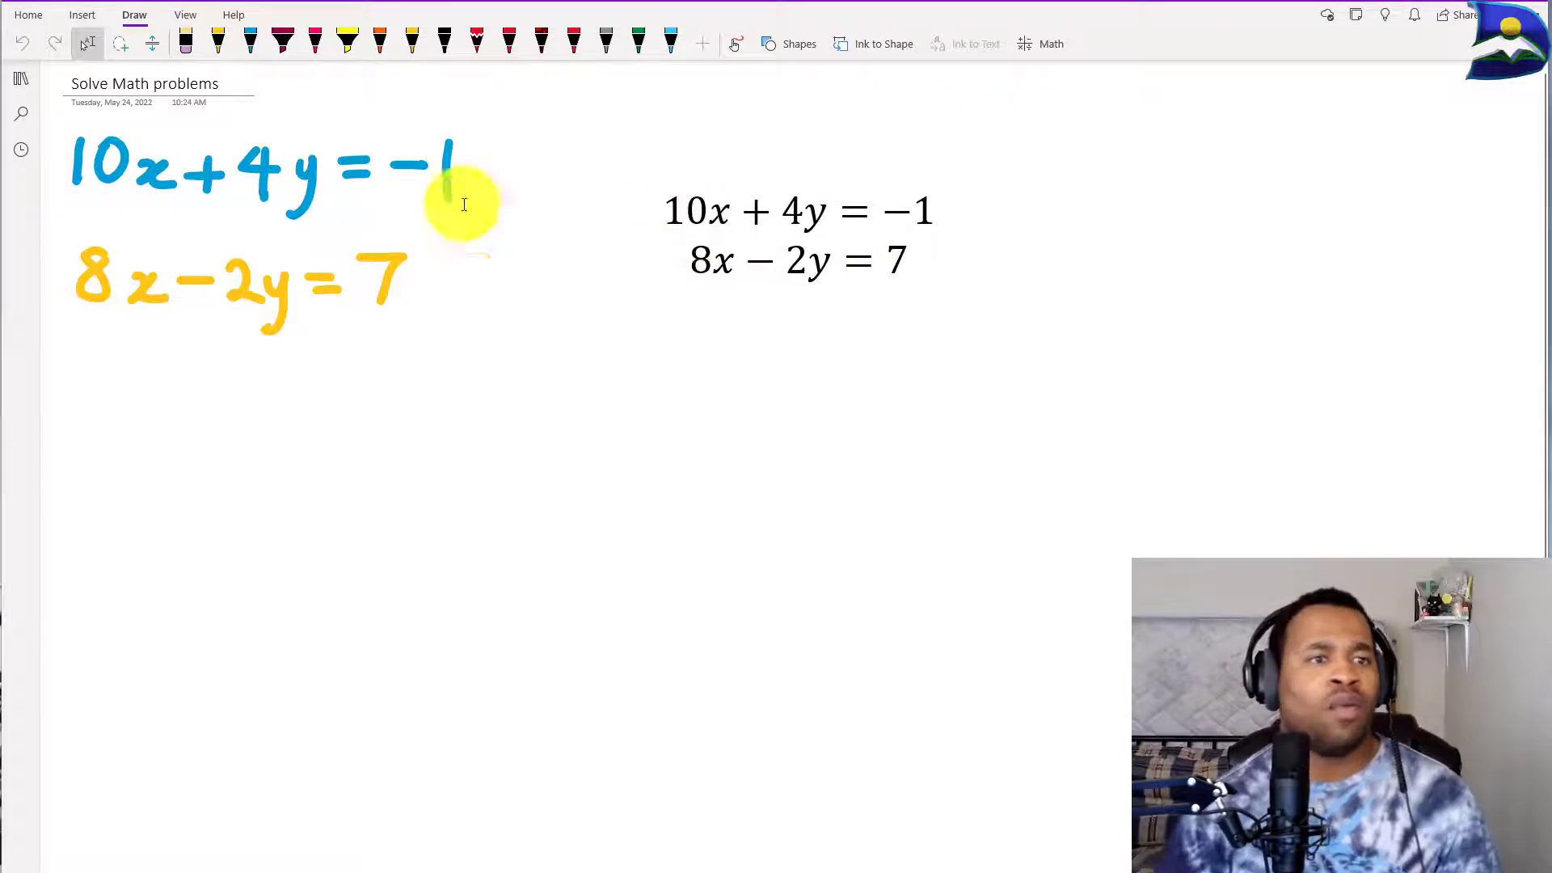
Step: Solve the typed pair of equations for x and y with the Math assistant and place the answer on the page below them
left_click(728, 225)
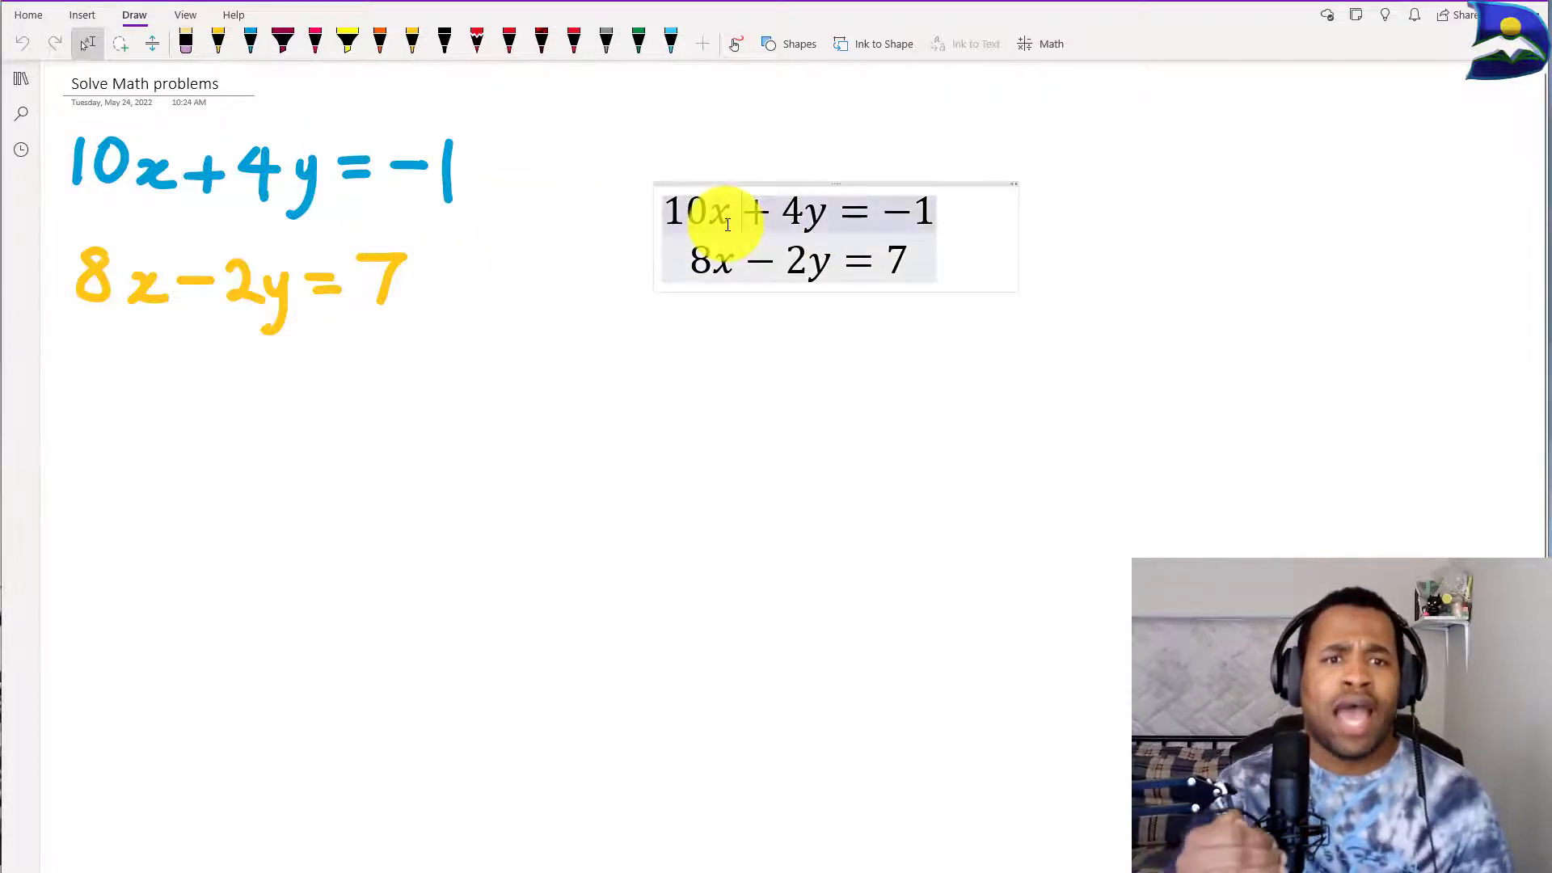
left_click(701, 185)
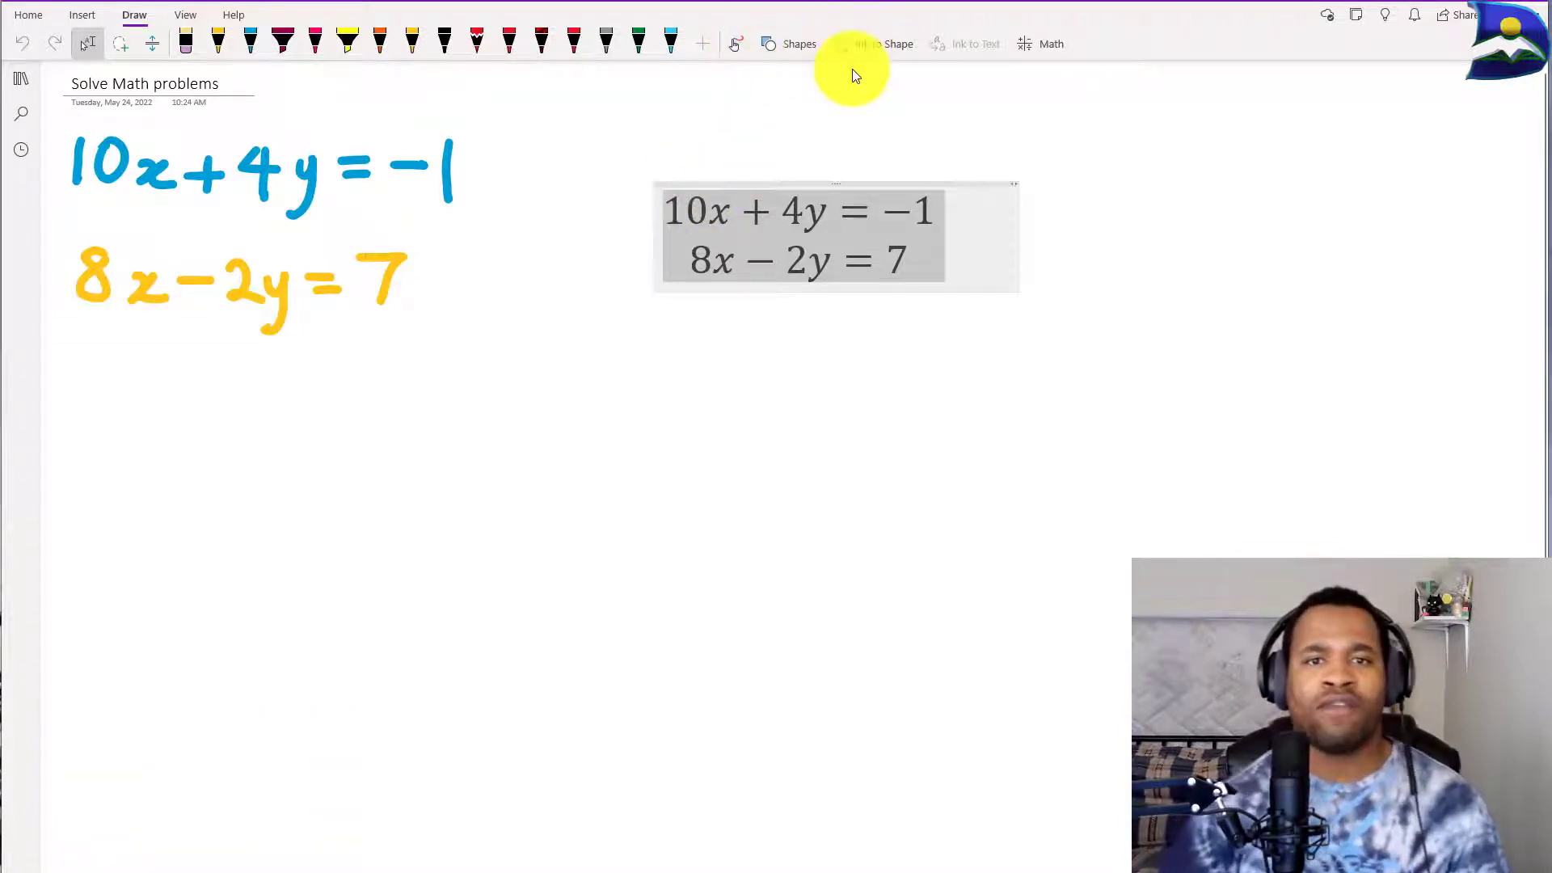
left_click(1040, 42)
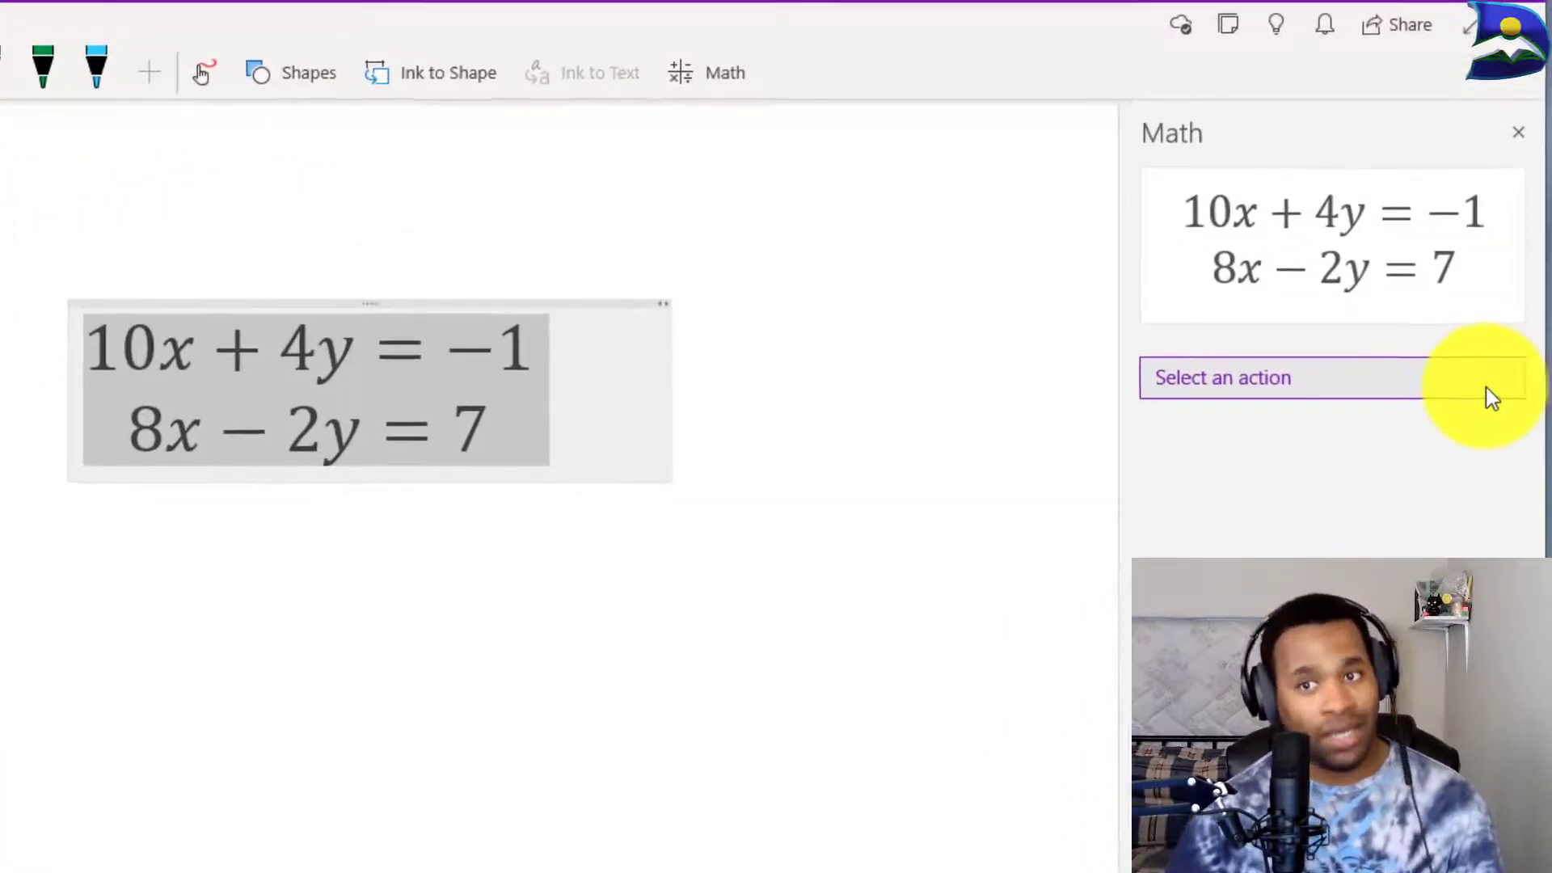
left_click(1501, 388)
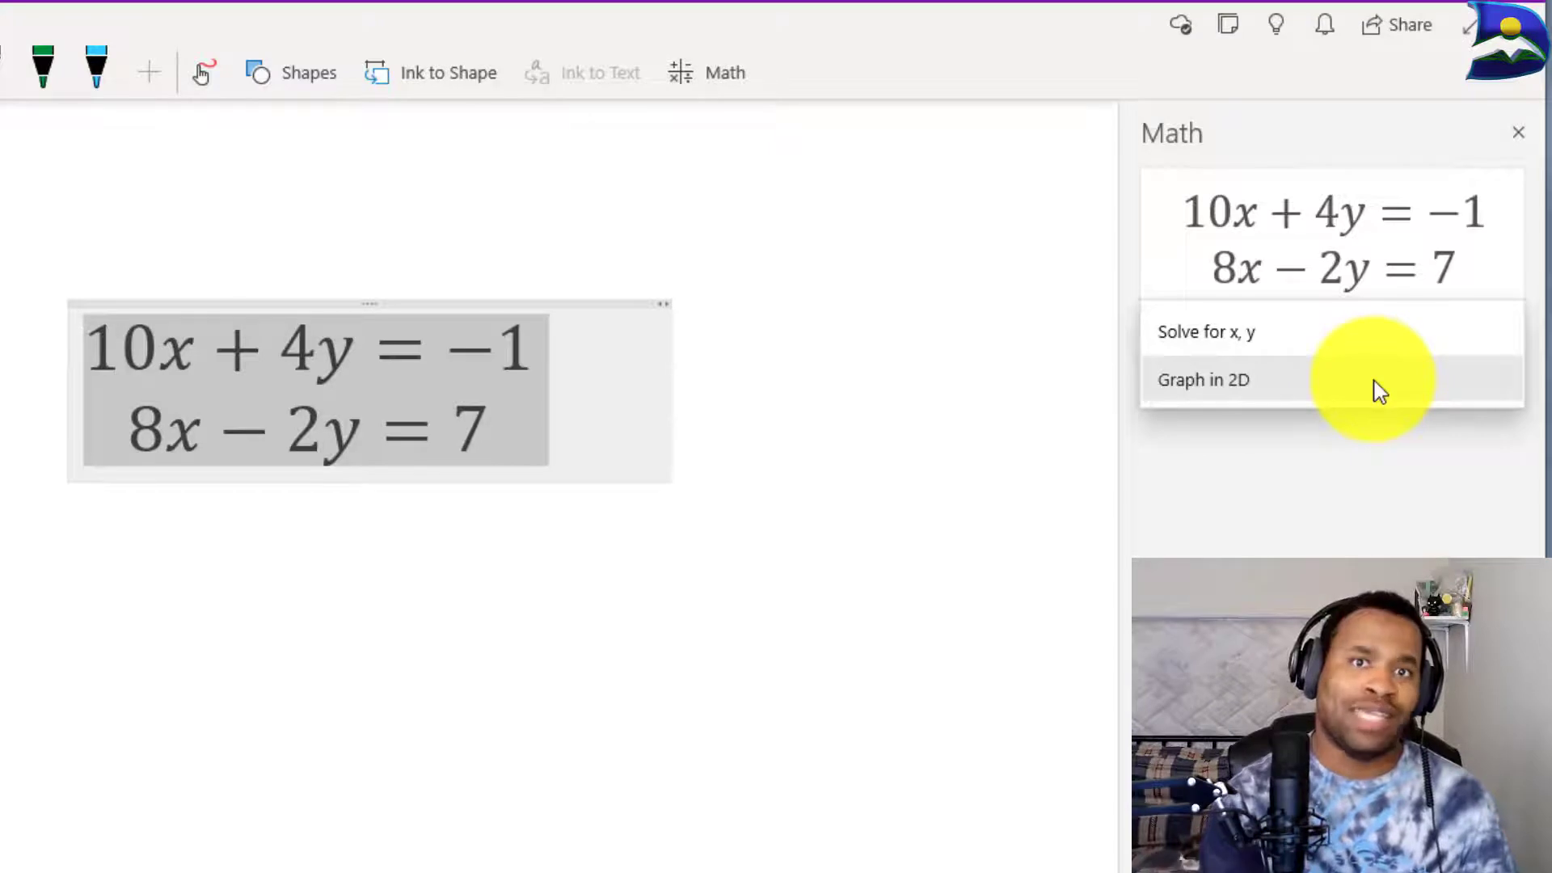
left_click(1327, 337)
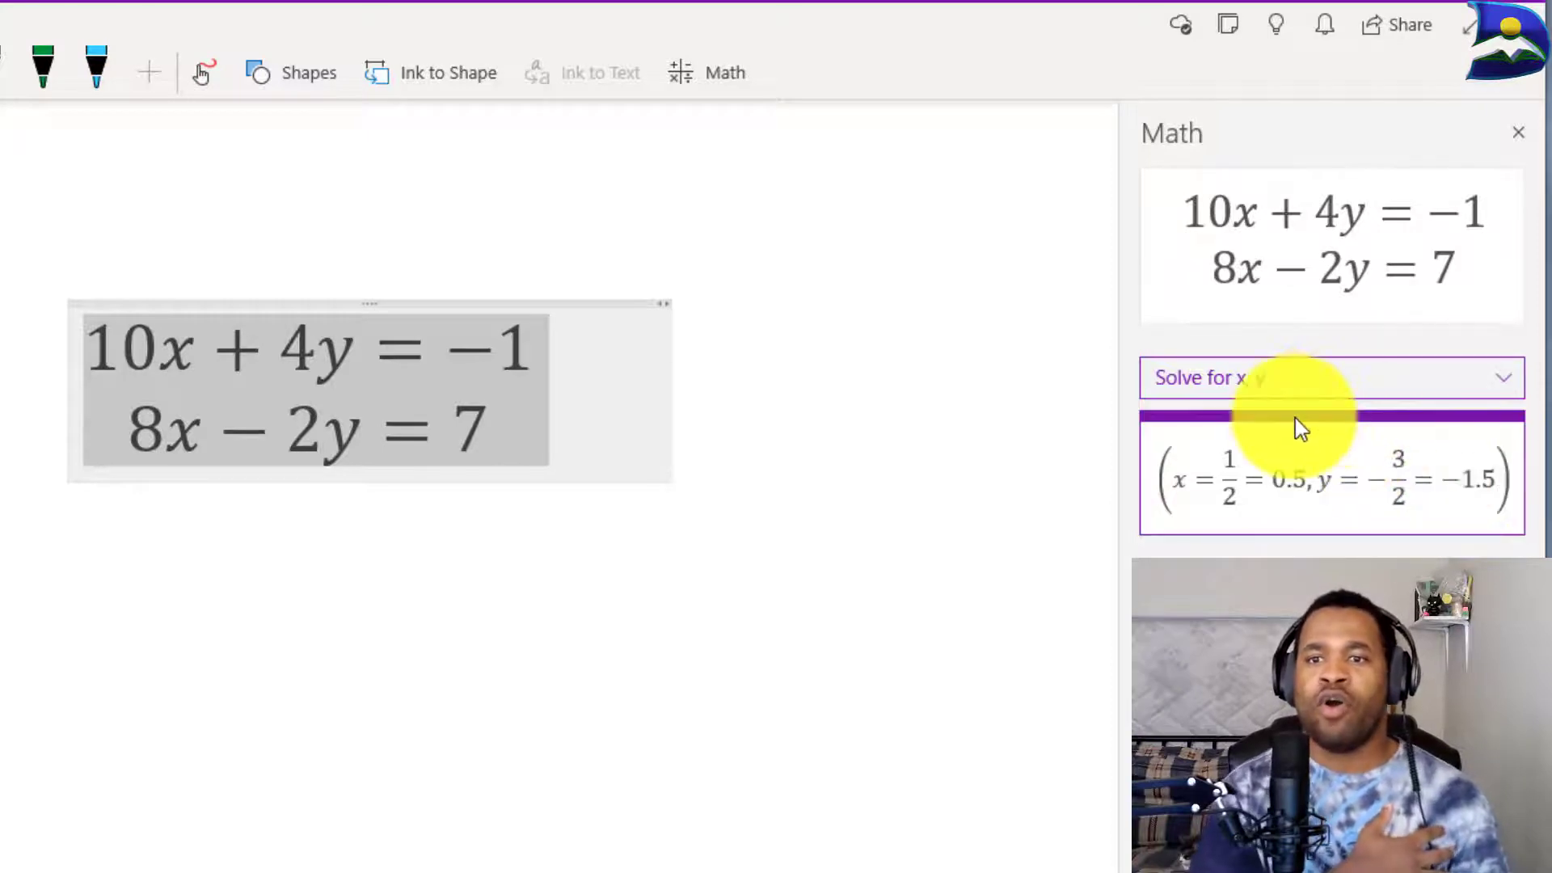
mouse_move(1292, 416)
left_mouse_down()
mouse_move(1164, 346)
mouse_move(312, 476)
mouse_move(787, 424)
mouse_move(768, 385)
mouse_move(937, 399)
left_mouse_up()
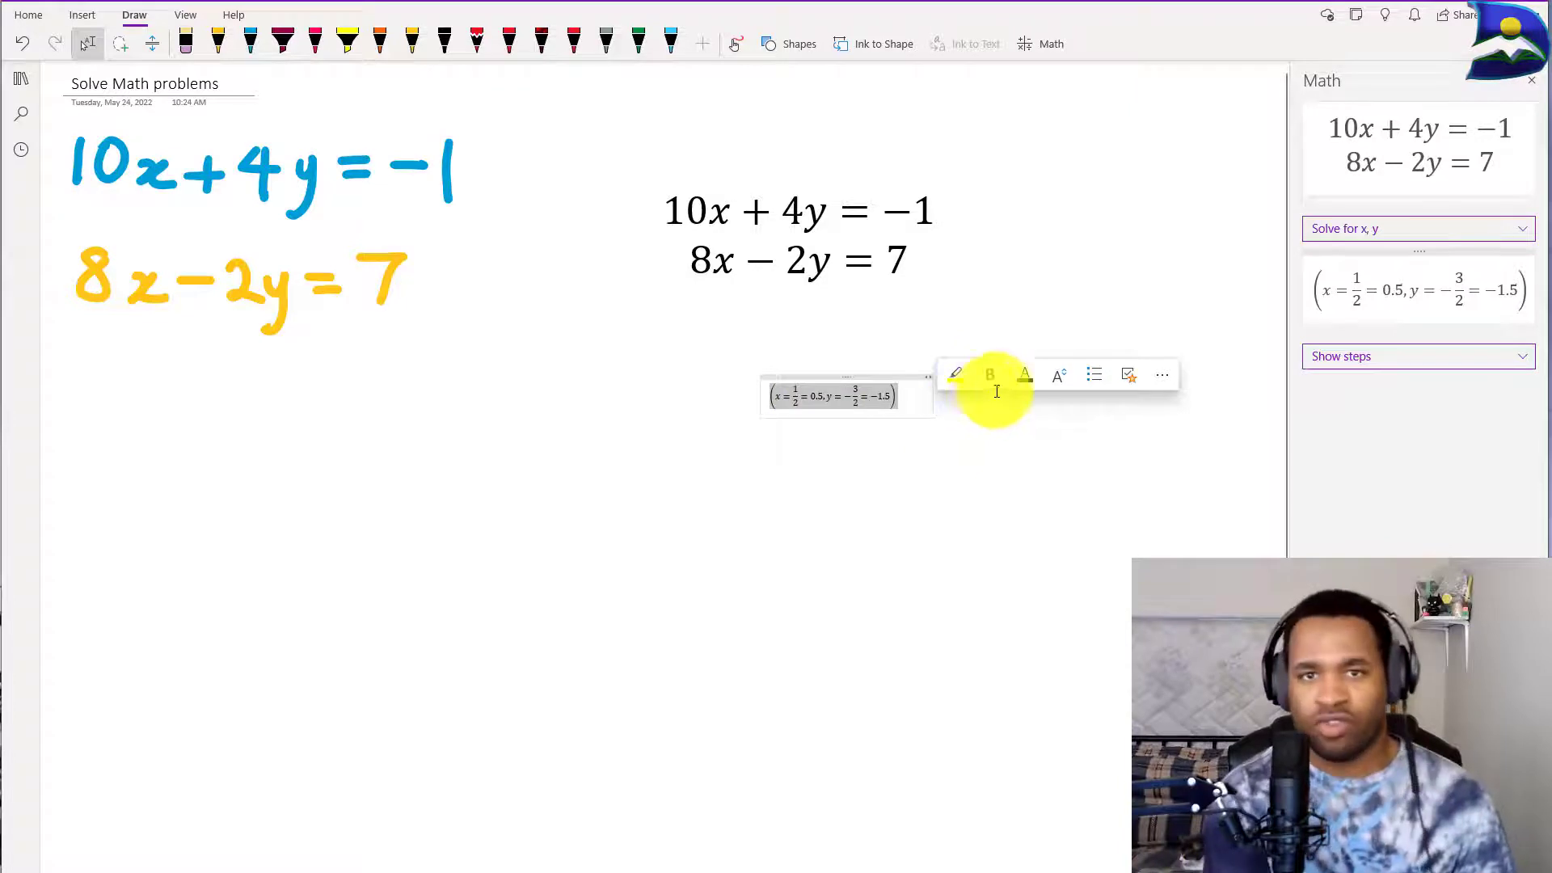
Step: Enlarge the inserted answer's font, then shift and widen its container so the whole answer fits on one line
left_click(1067, 370)
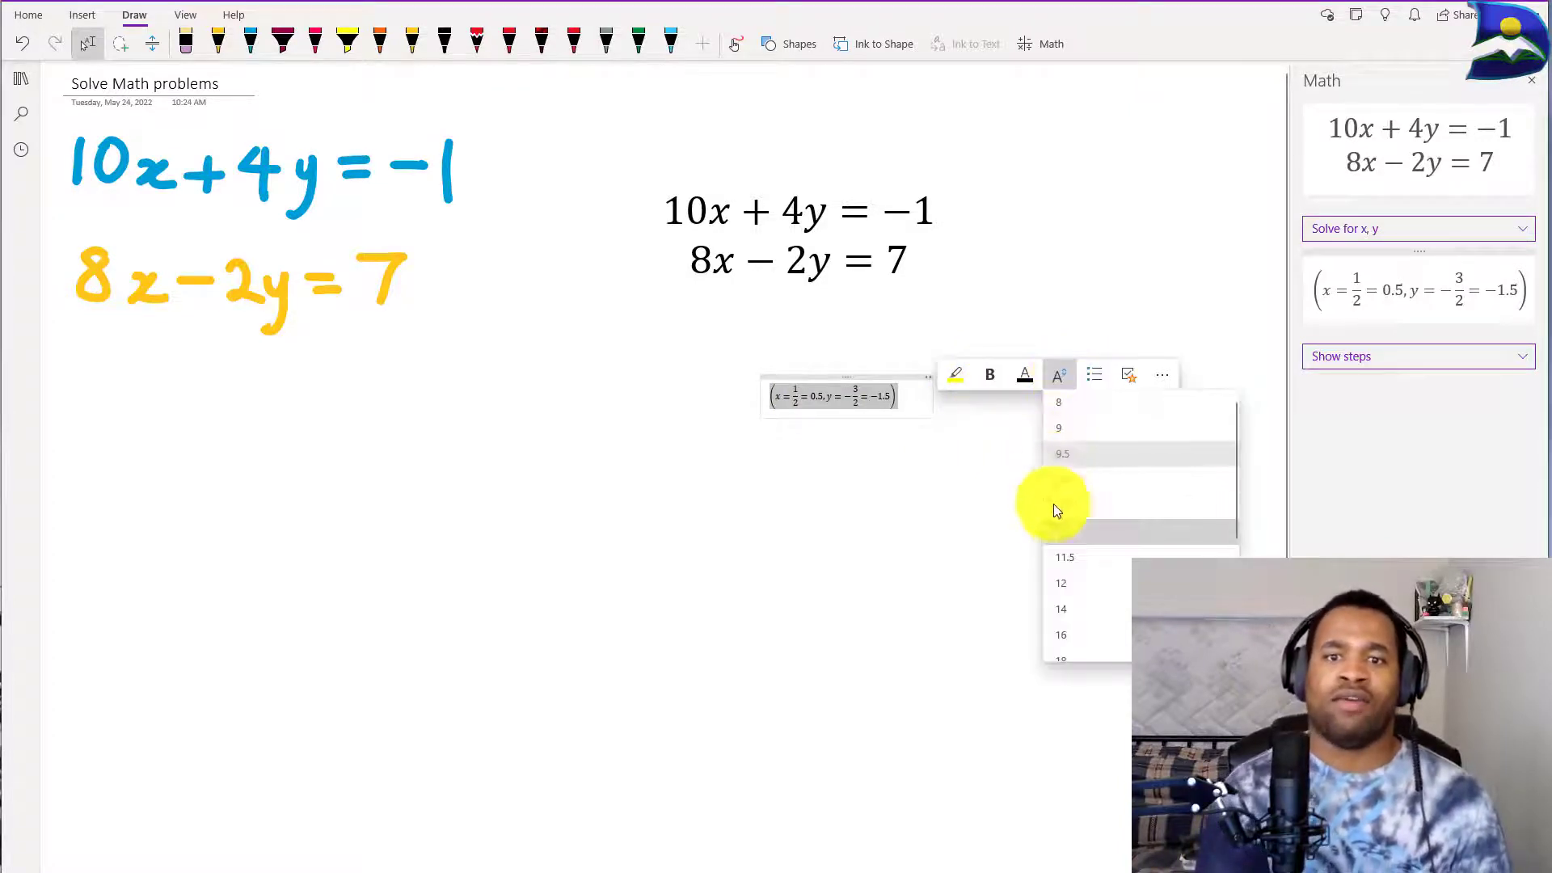
scroll(1089, 634, "down", 2)
left_click(1077, 651)
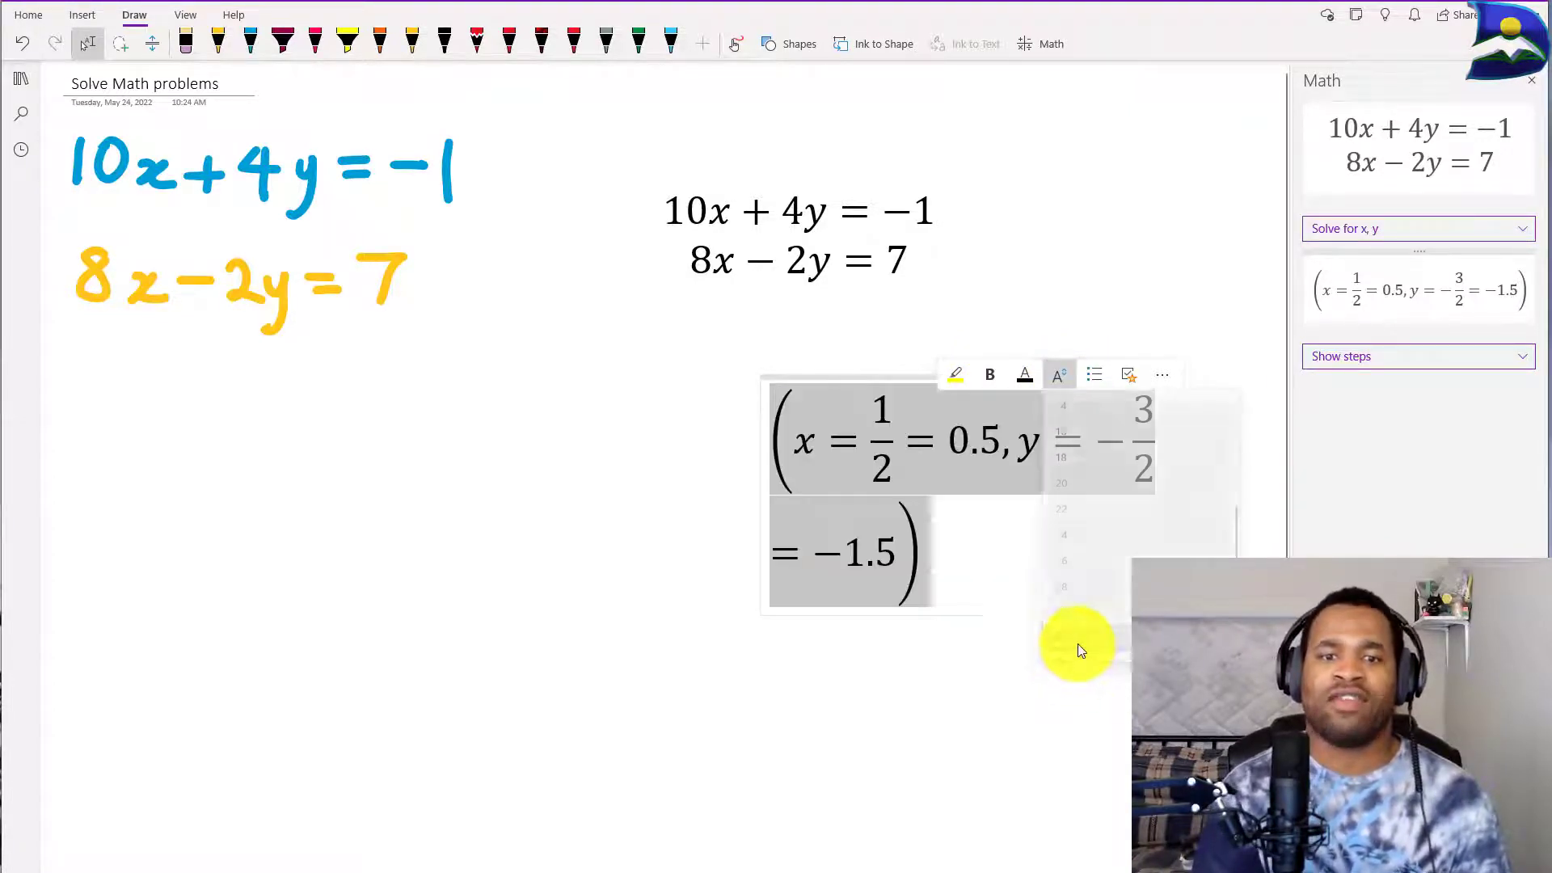
left_click_drag(1176, 503, 1291, 502)
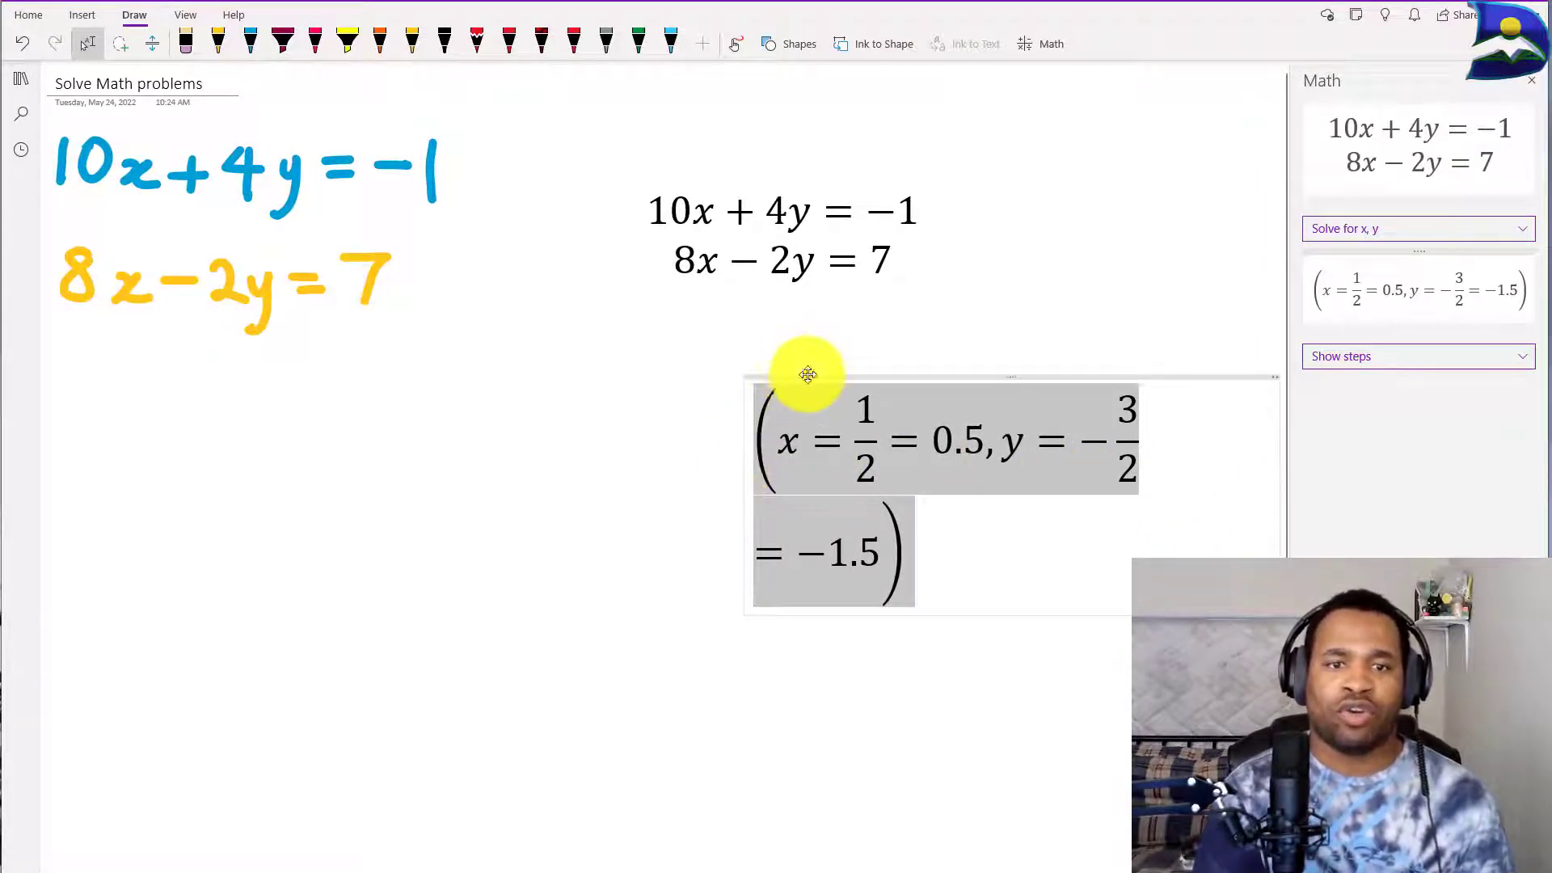
left_click_drag(808, 378, 607, 377)
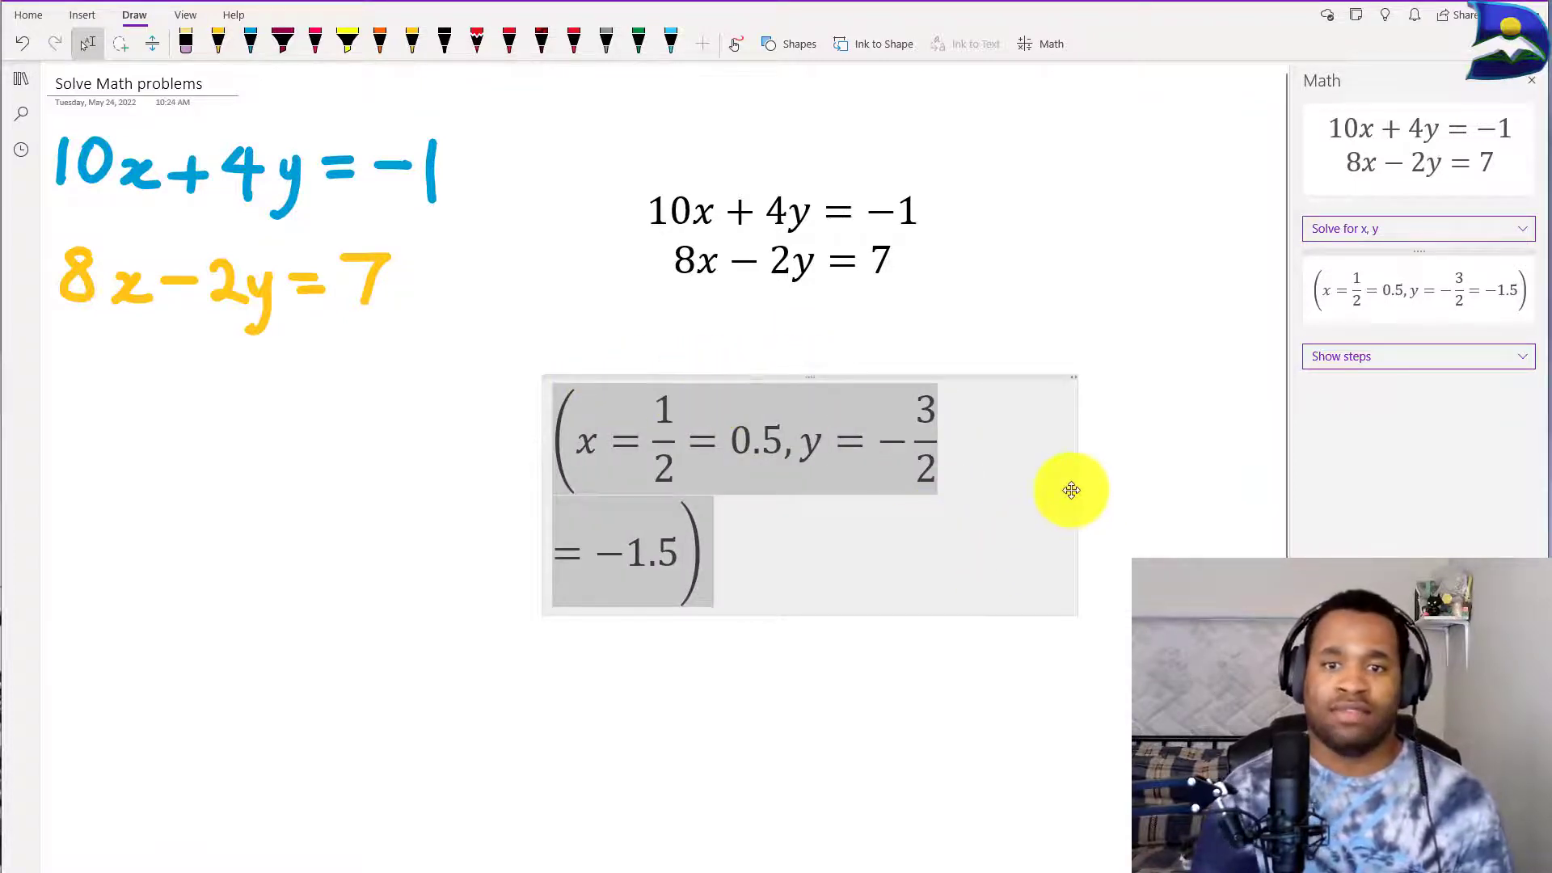
left_click_drag(1078, 490, 1182, 489)
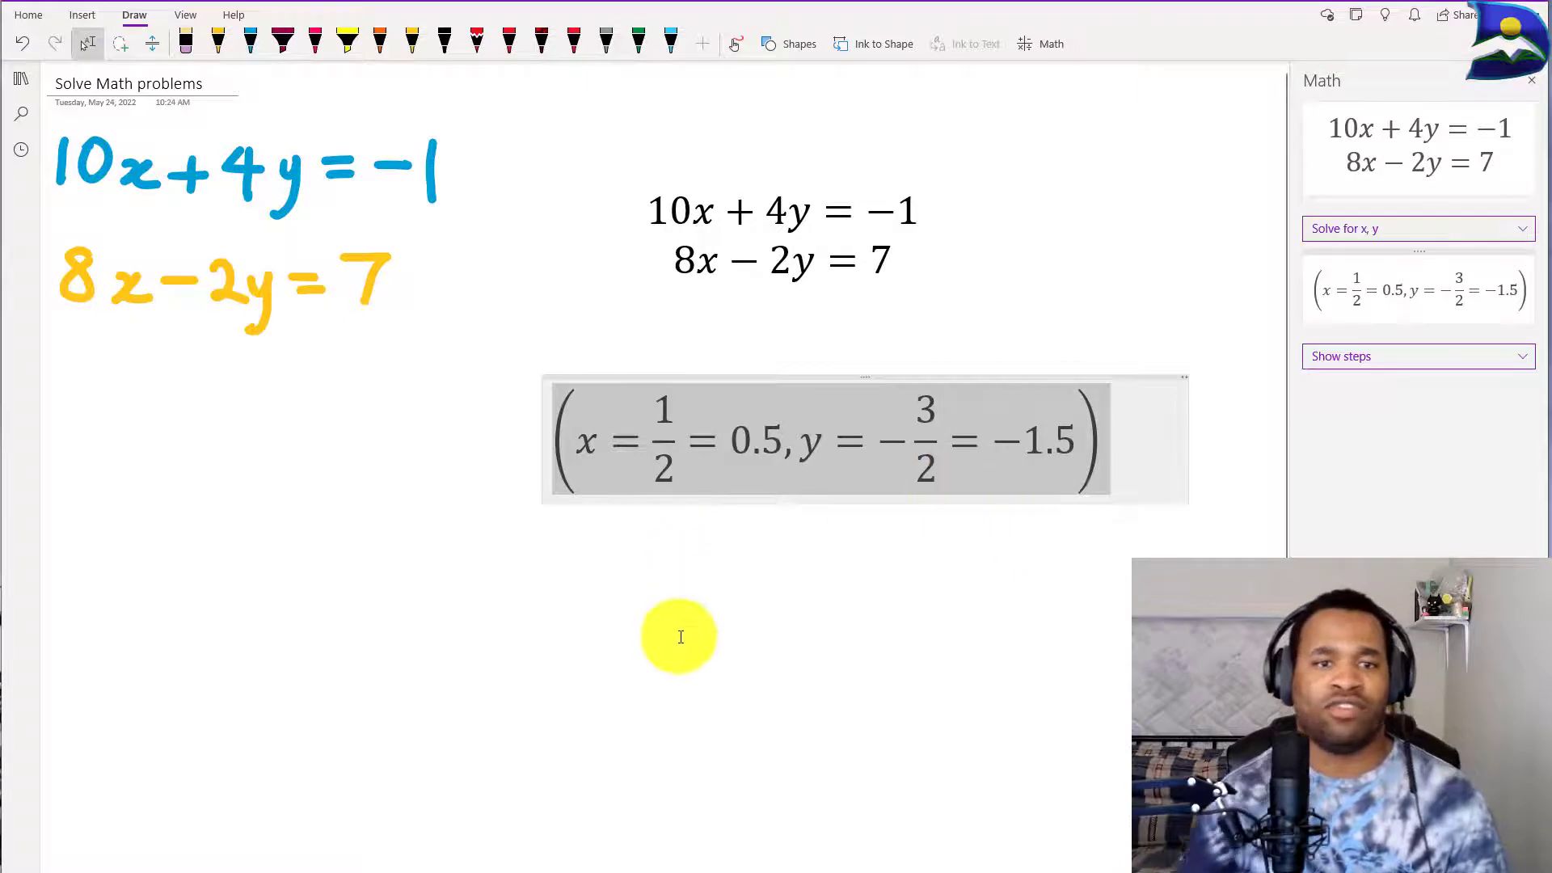
Step: Handwrite the heading "Solution" in blue just above the enlarged answer
left_click(974, 457)
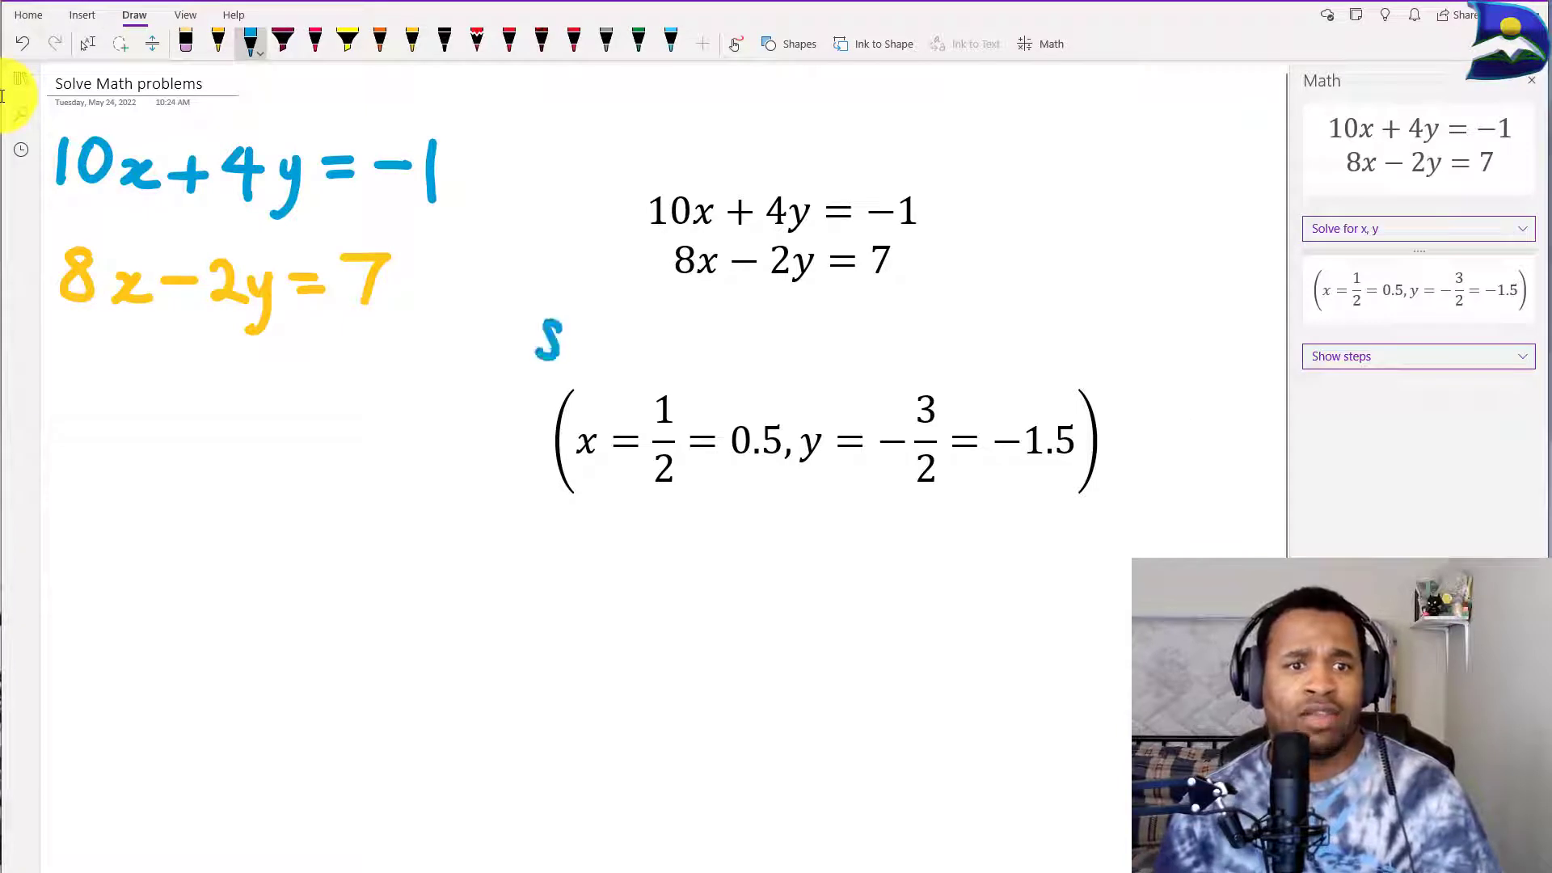
left_click_drag(594, 341, 615, 357)
left_click_drag(624, 325, 624, 327)
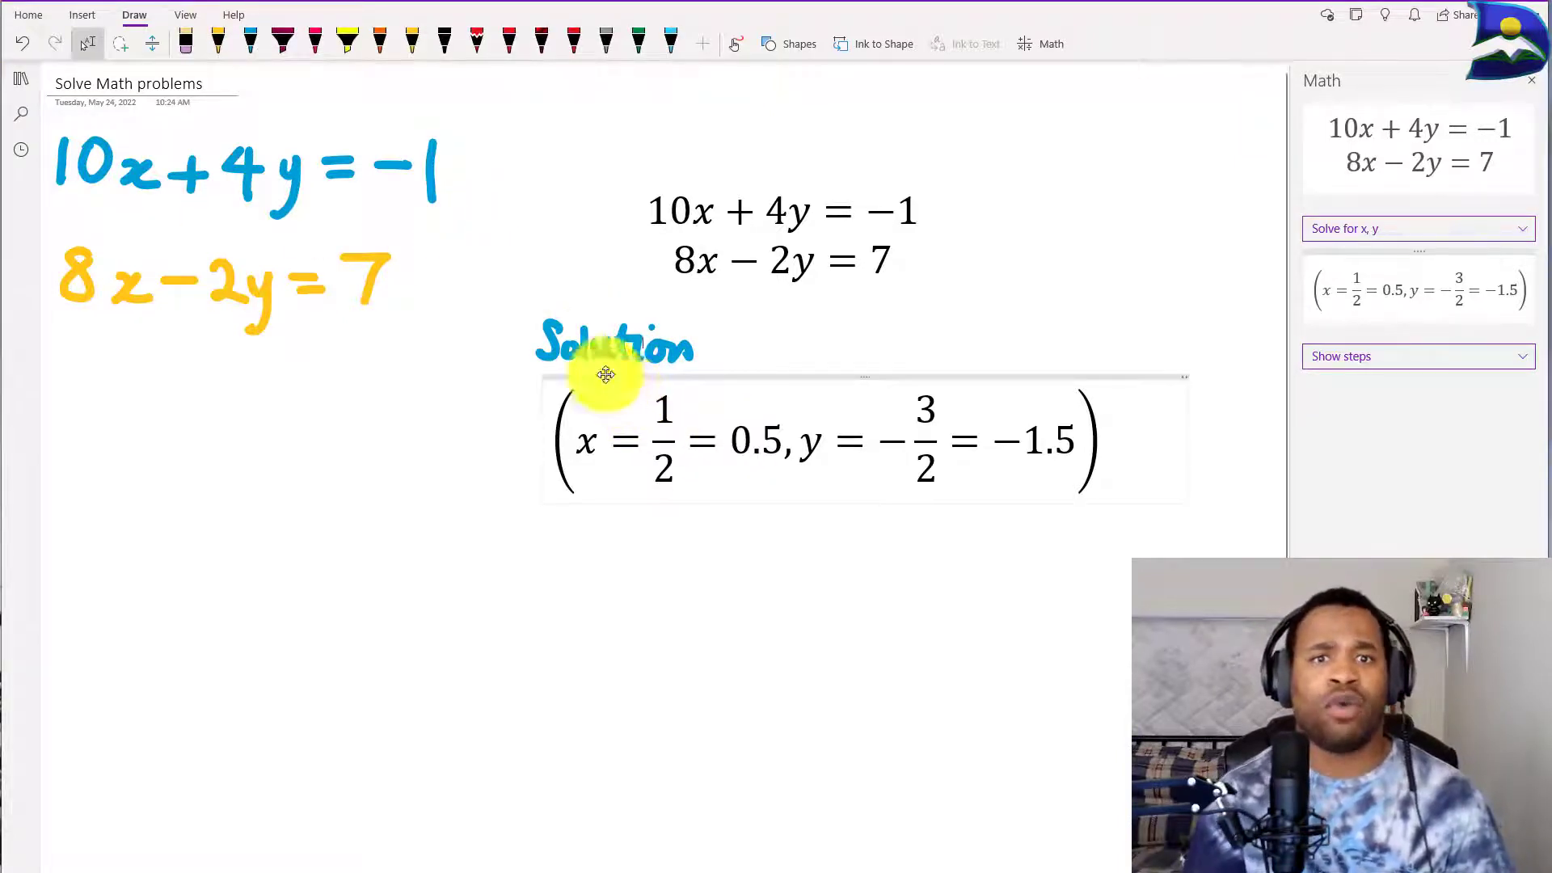
Step: Convert the handwritten heading to typed text and align it above the answer
left_click(540, 335)
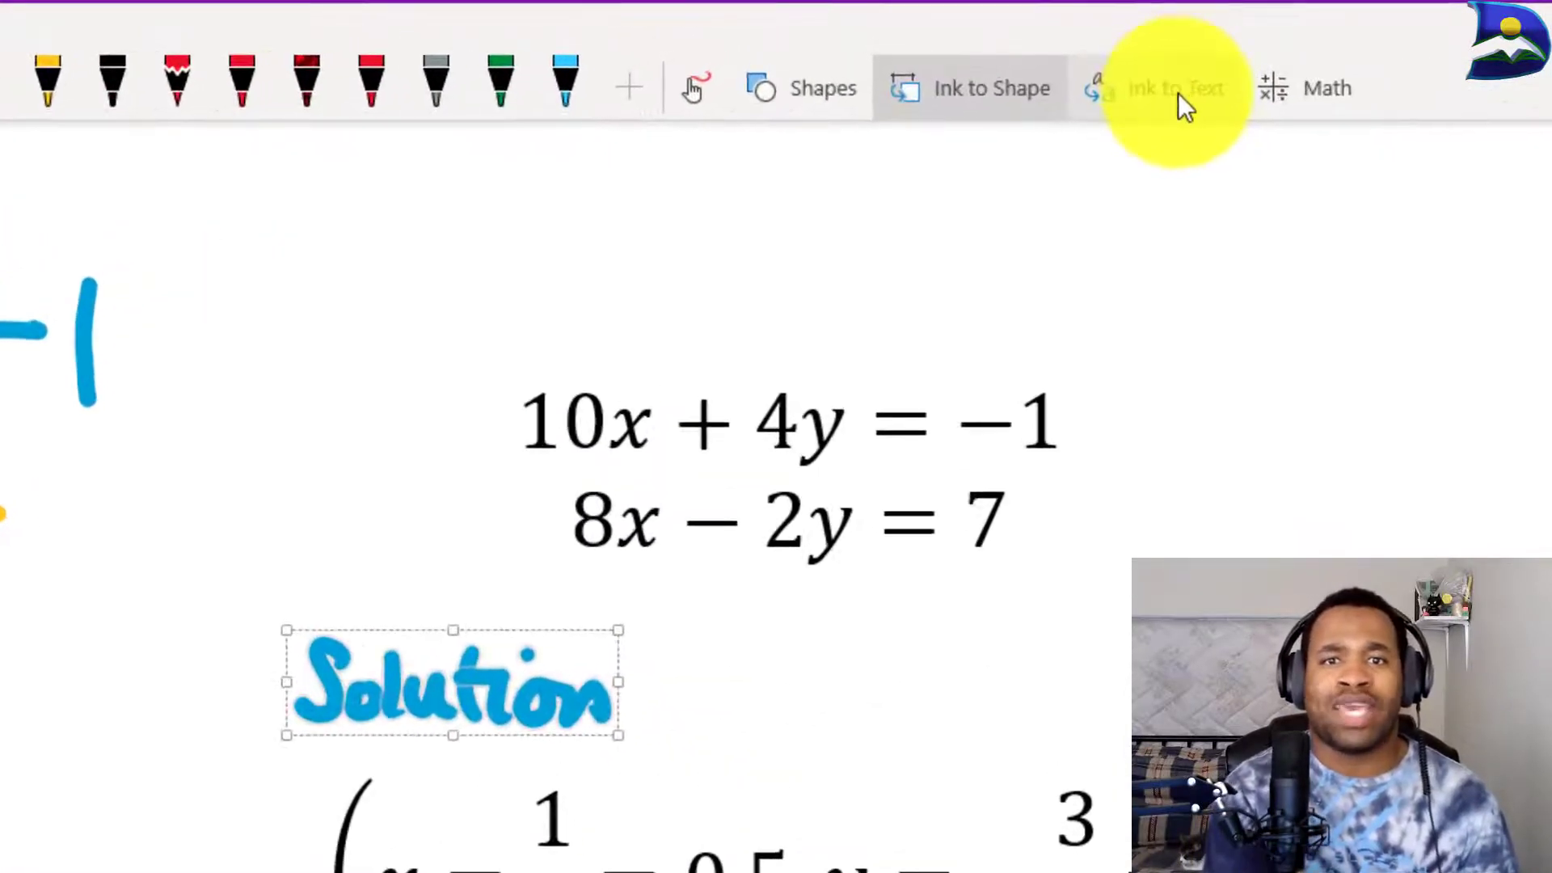
left_click(1177, 94)
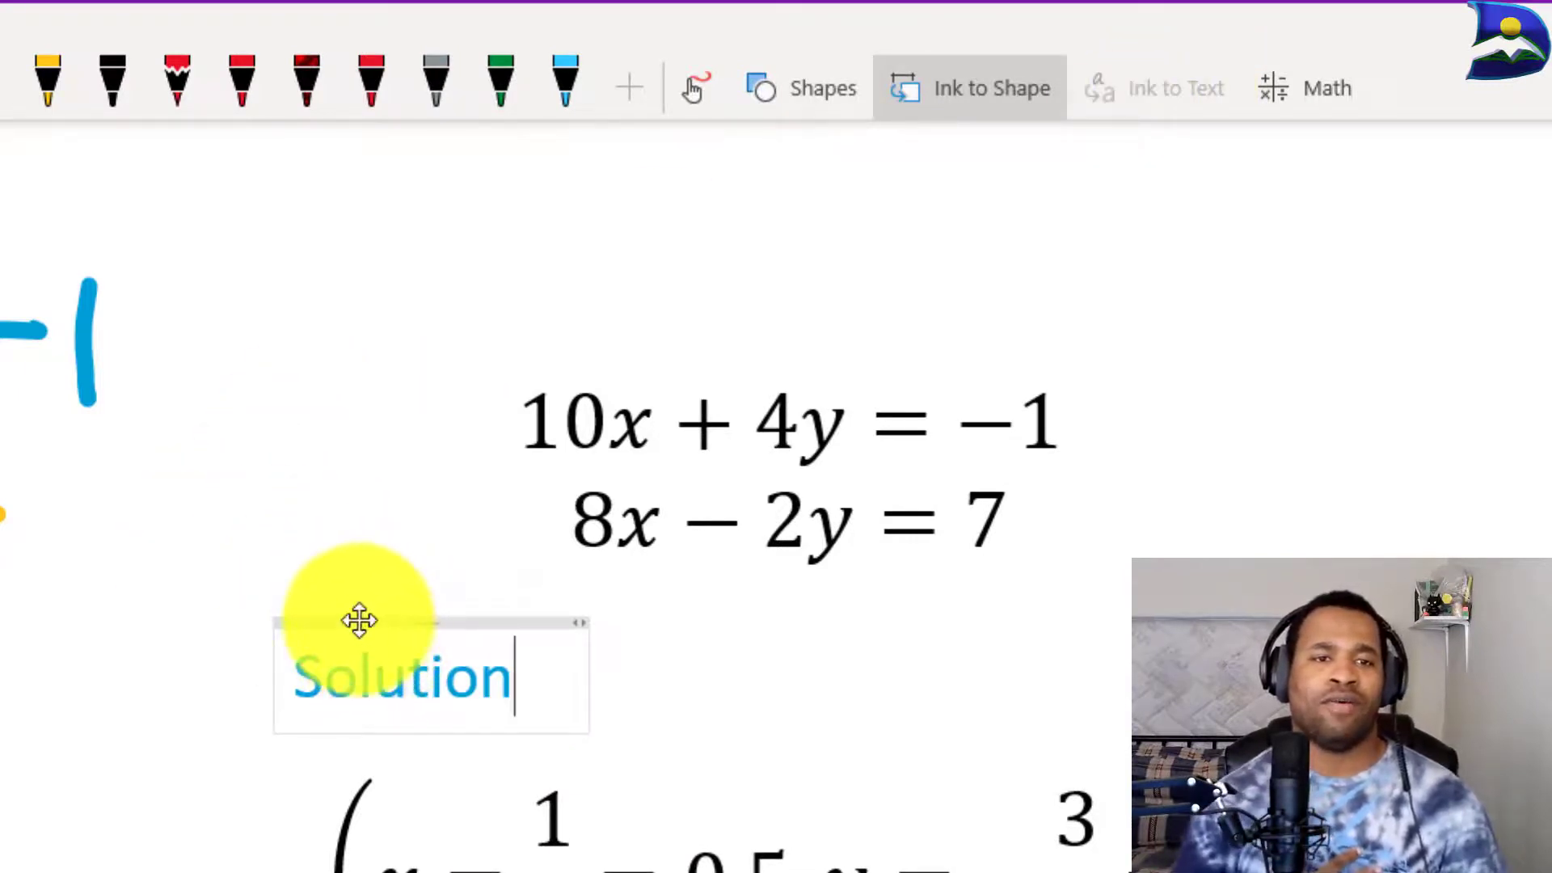
left_click_drag(357, 620, 428, 624)
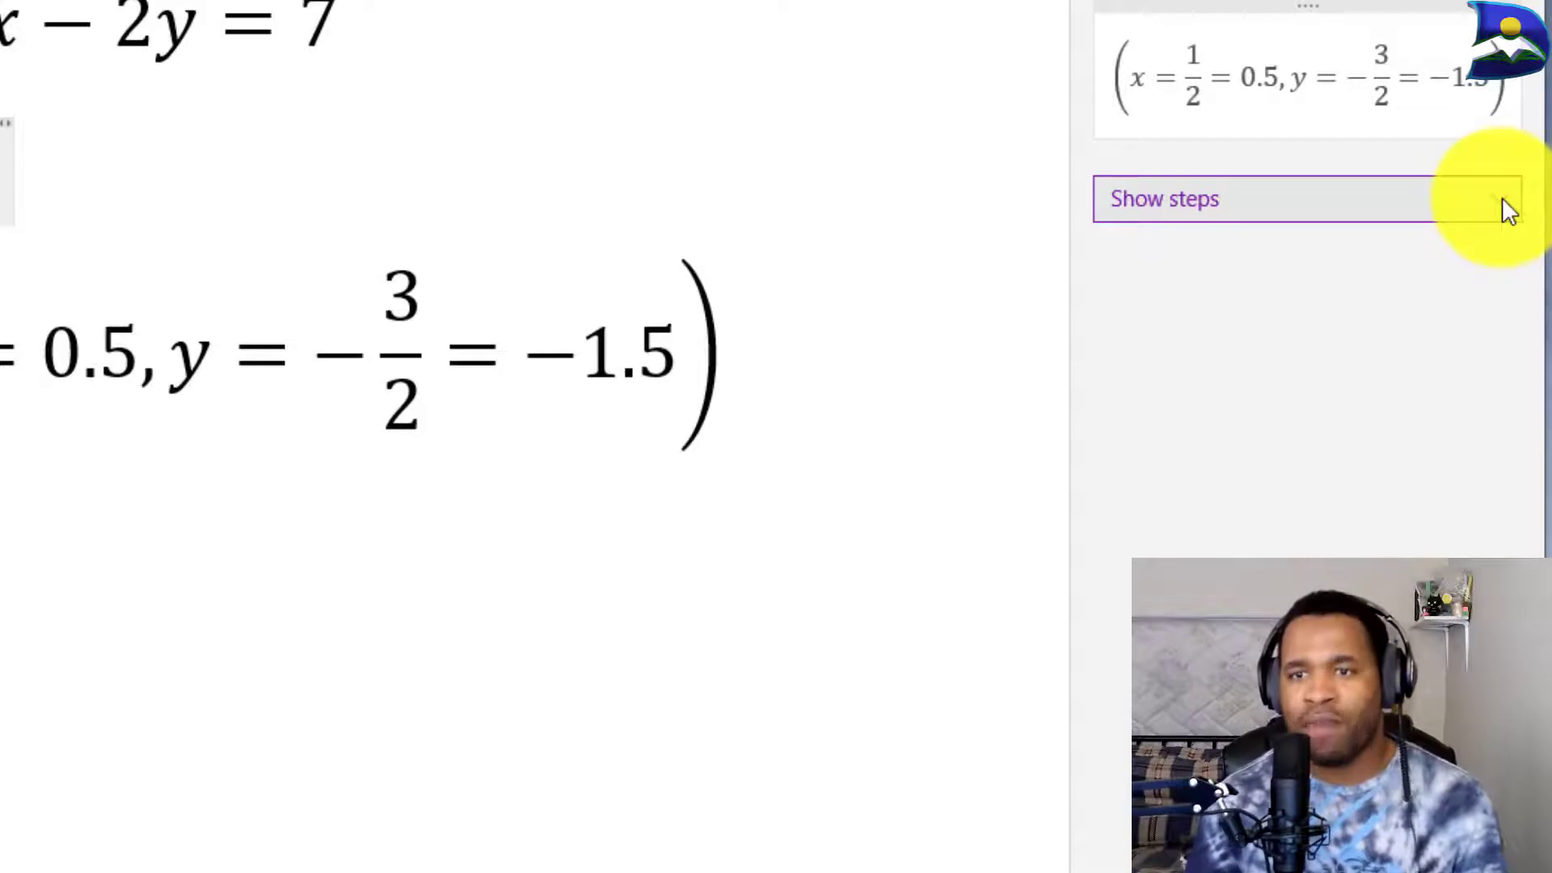
Step: Generate the solution steps using substitution and place them on the page below the handwritten equations
left_click(1503, 209)
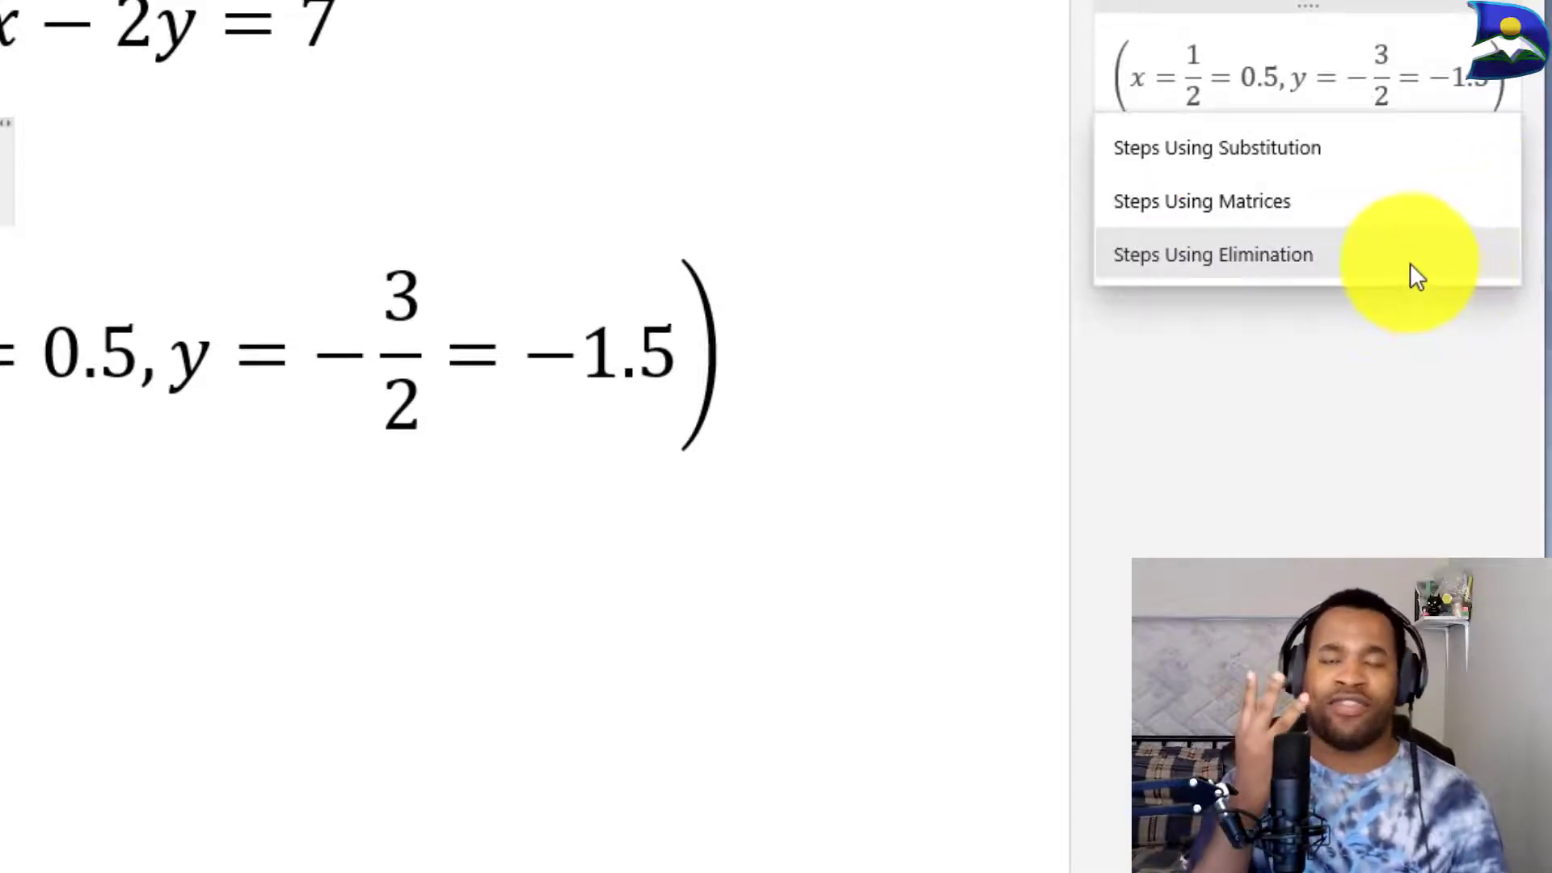
left_click(1390, 150)
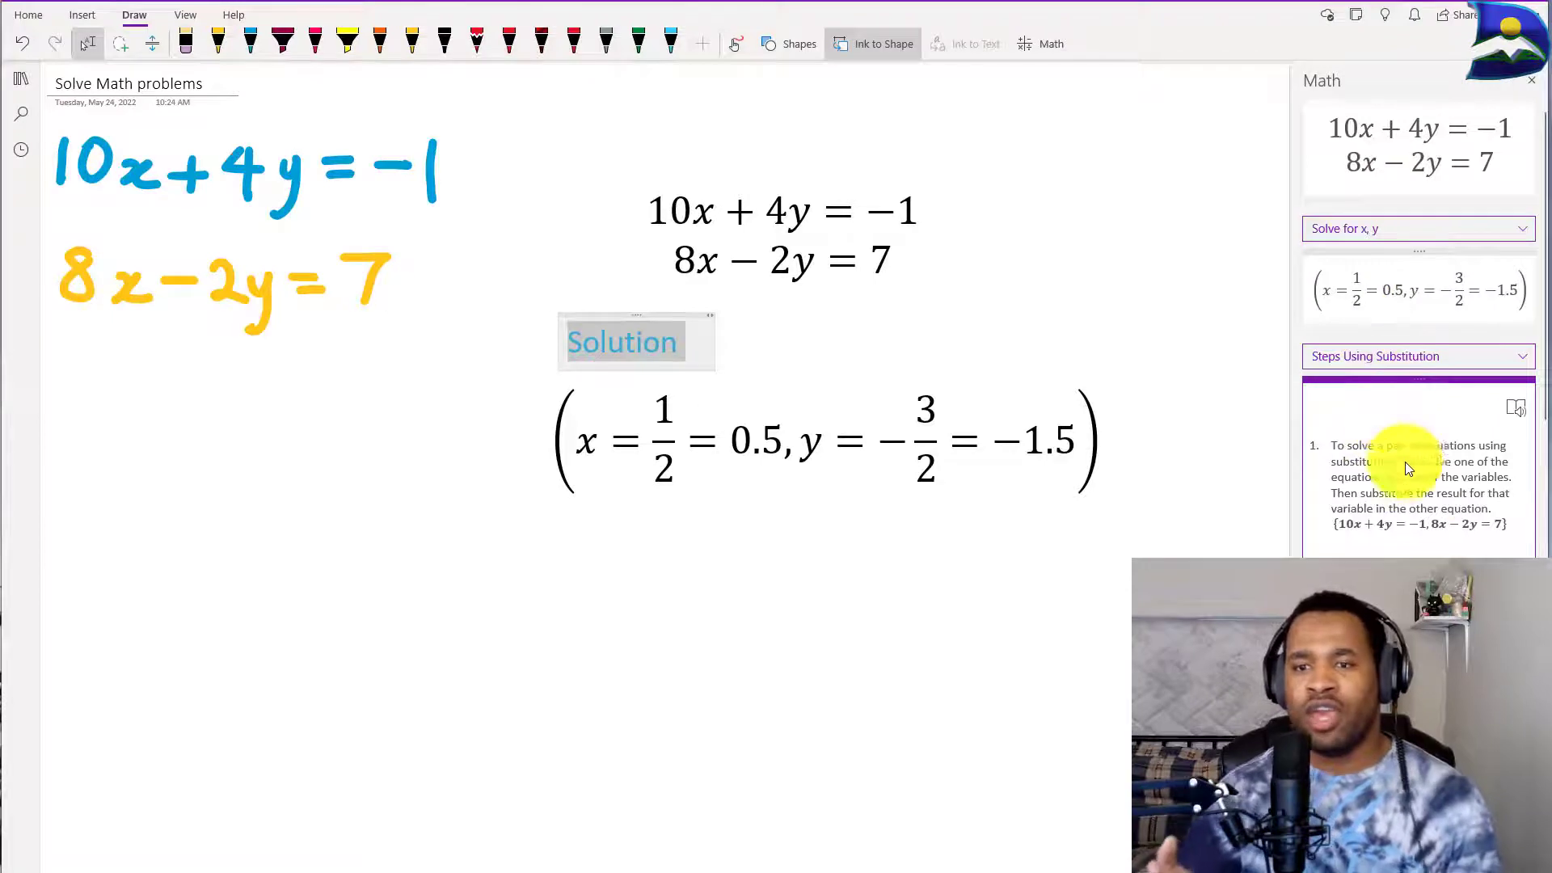
scroll(1428, 531, "down", 10)
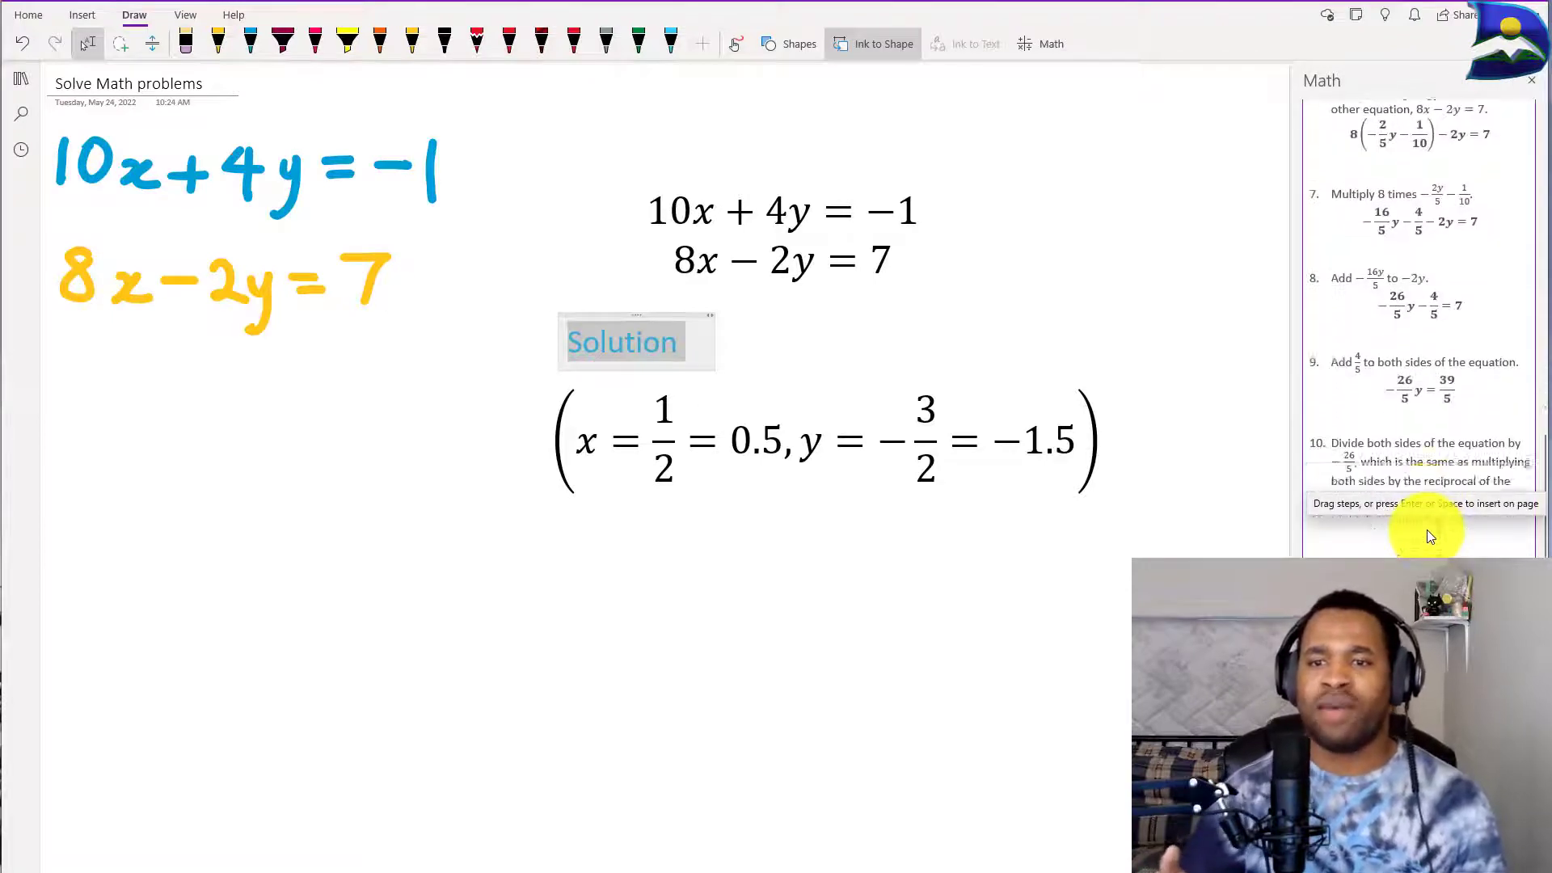
scroll(1427, 530, "up", 2)
scroll(1427, 531, "up", 10)
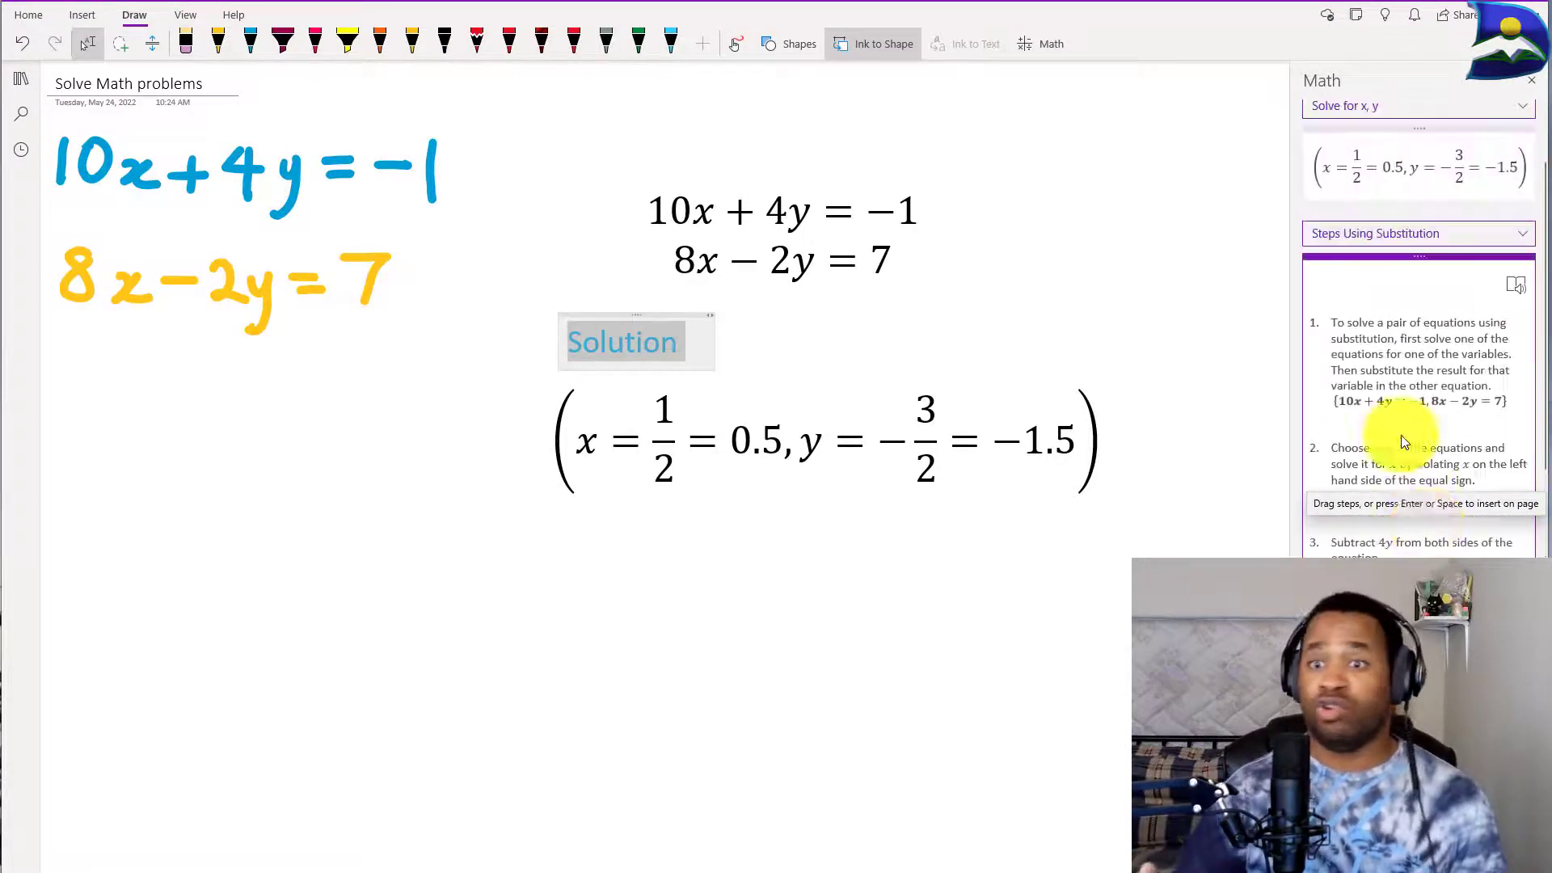
left_click_drag(1403, 433, 69, 553)
scroll(392, 554, "down", 5)
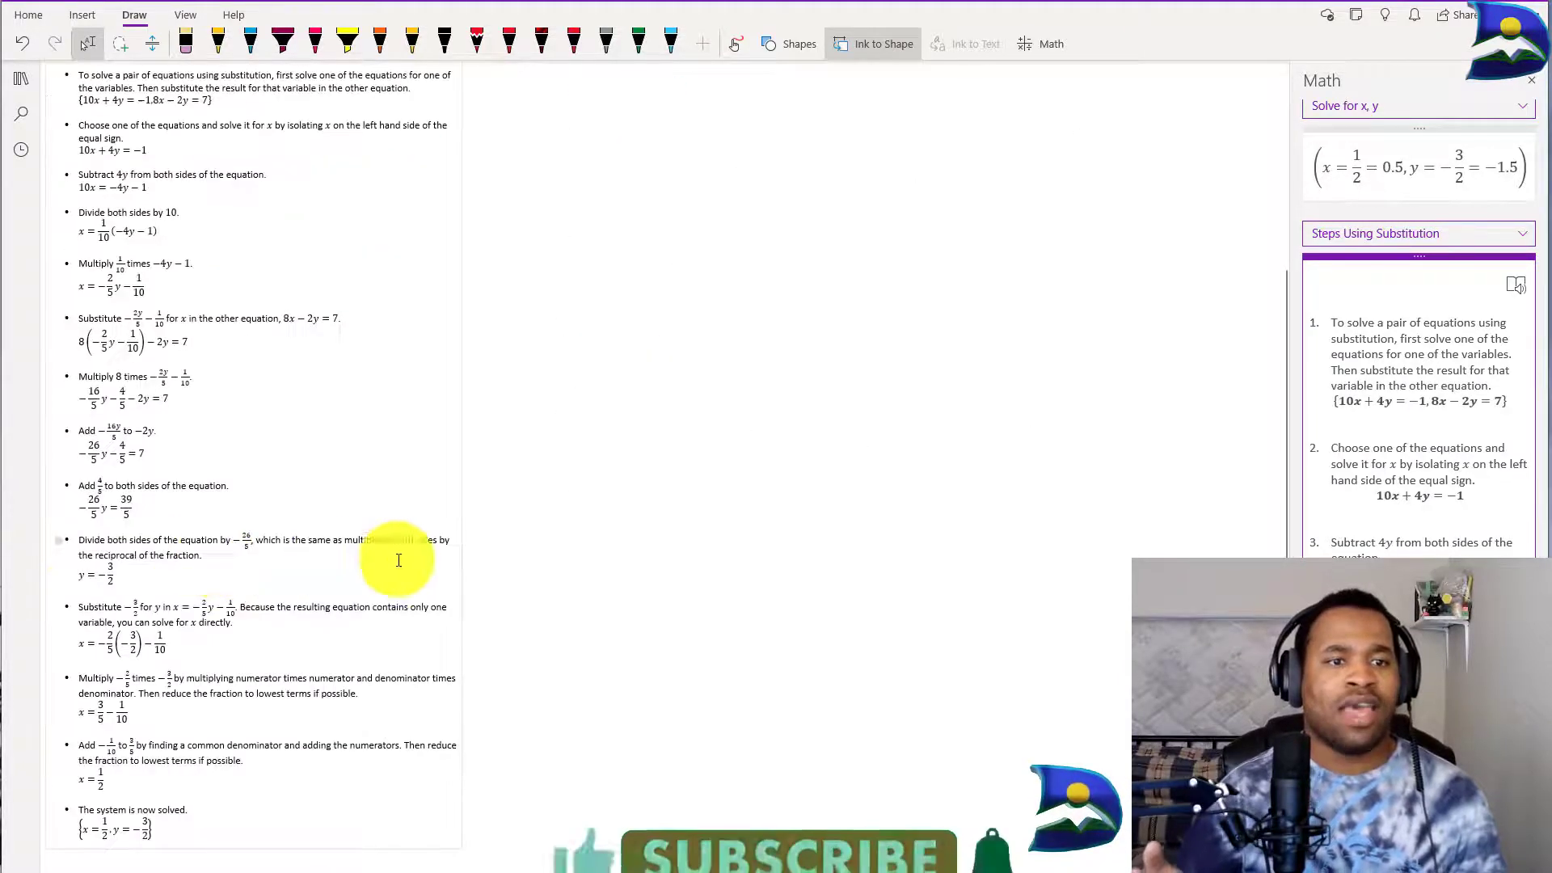
scroll(565, 554, "up", 5)
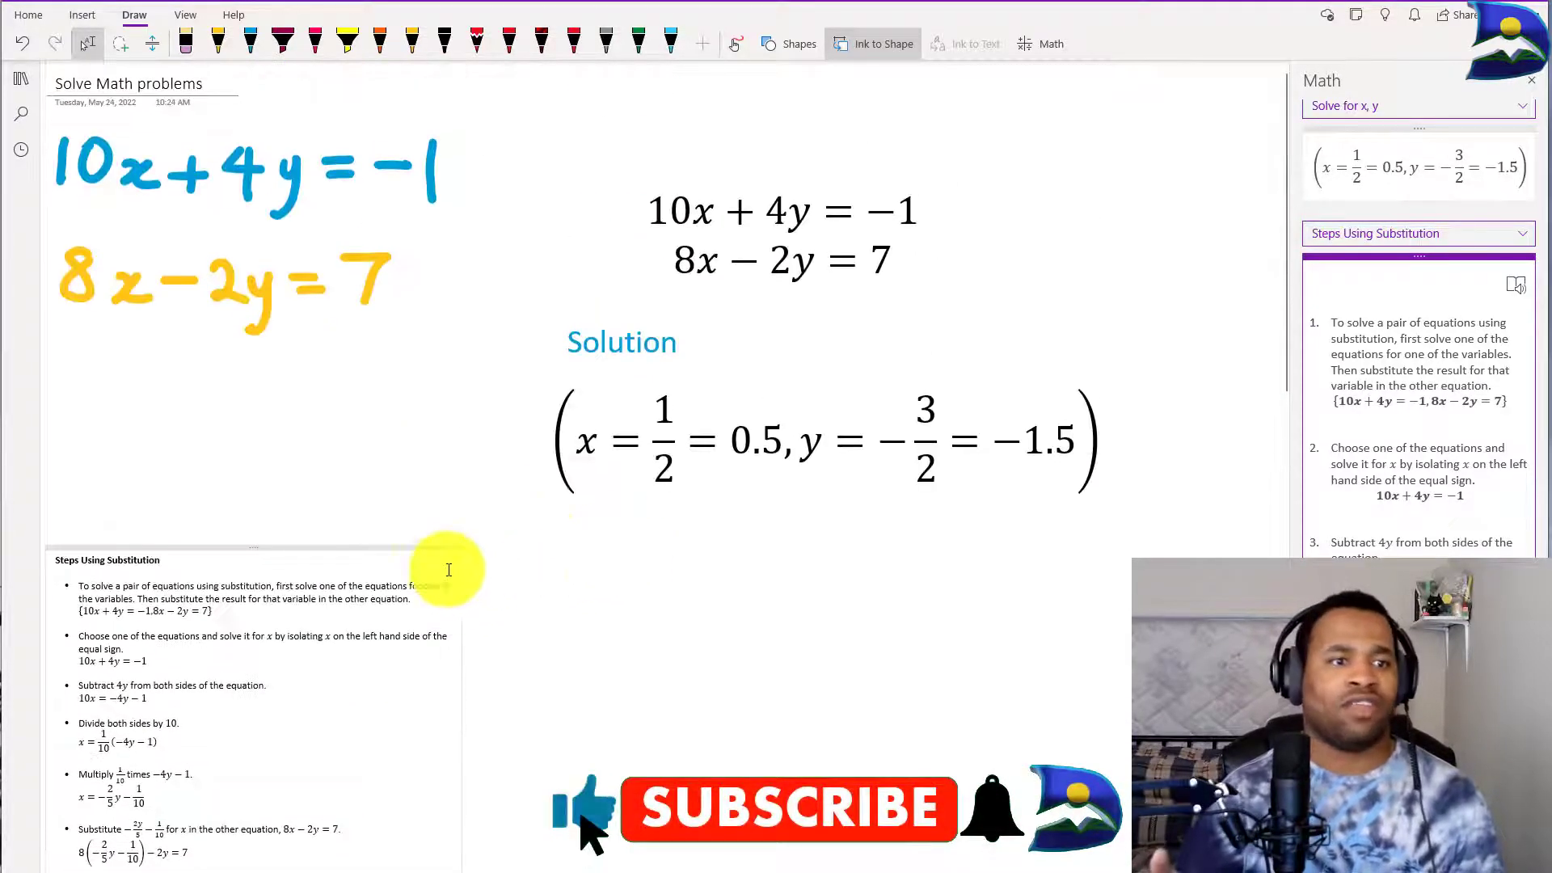
Step: Generate the solution steps using matrices and place them on the page beside the substitution steps
left_click(1512, 241)
left_click(1382, 265)
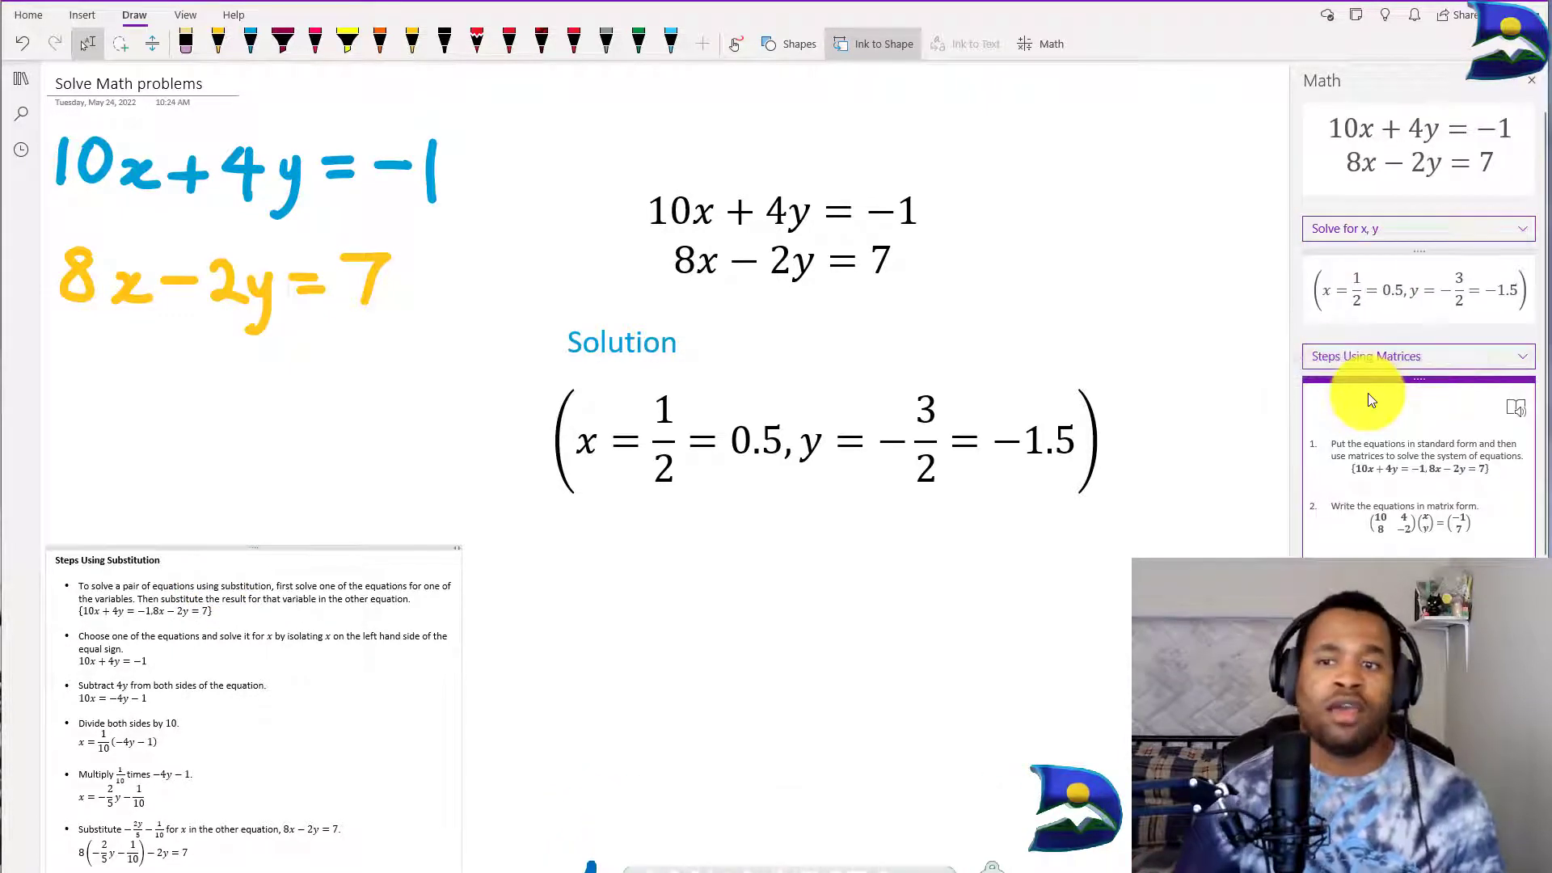
left_click_drag(1367, 396, 546, 566)
scroll(660, 581, "down", 5)
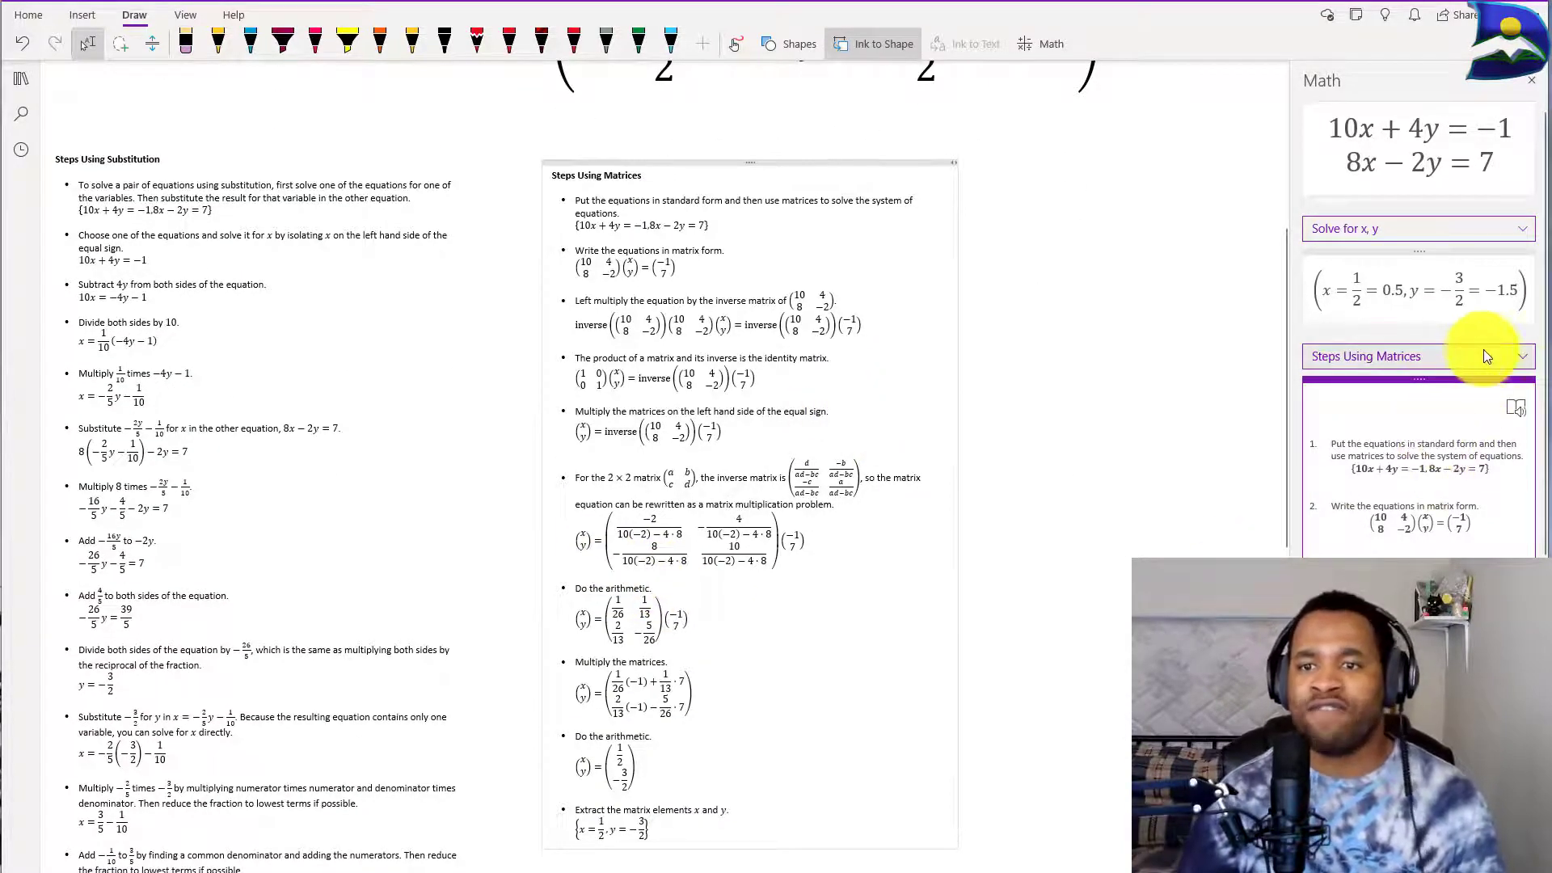
Step: Generate the solution steps using elimination and place them on the page beside the matrices steps
left_click(1523, 362)
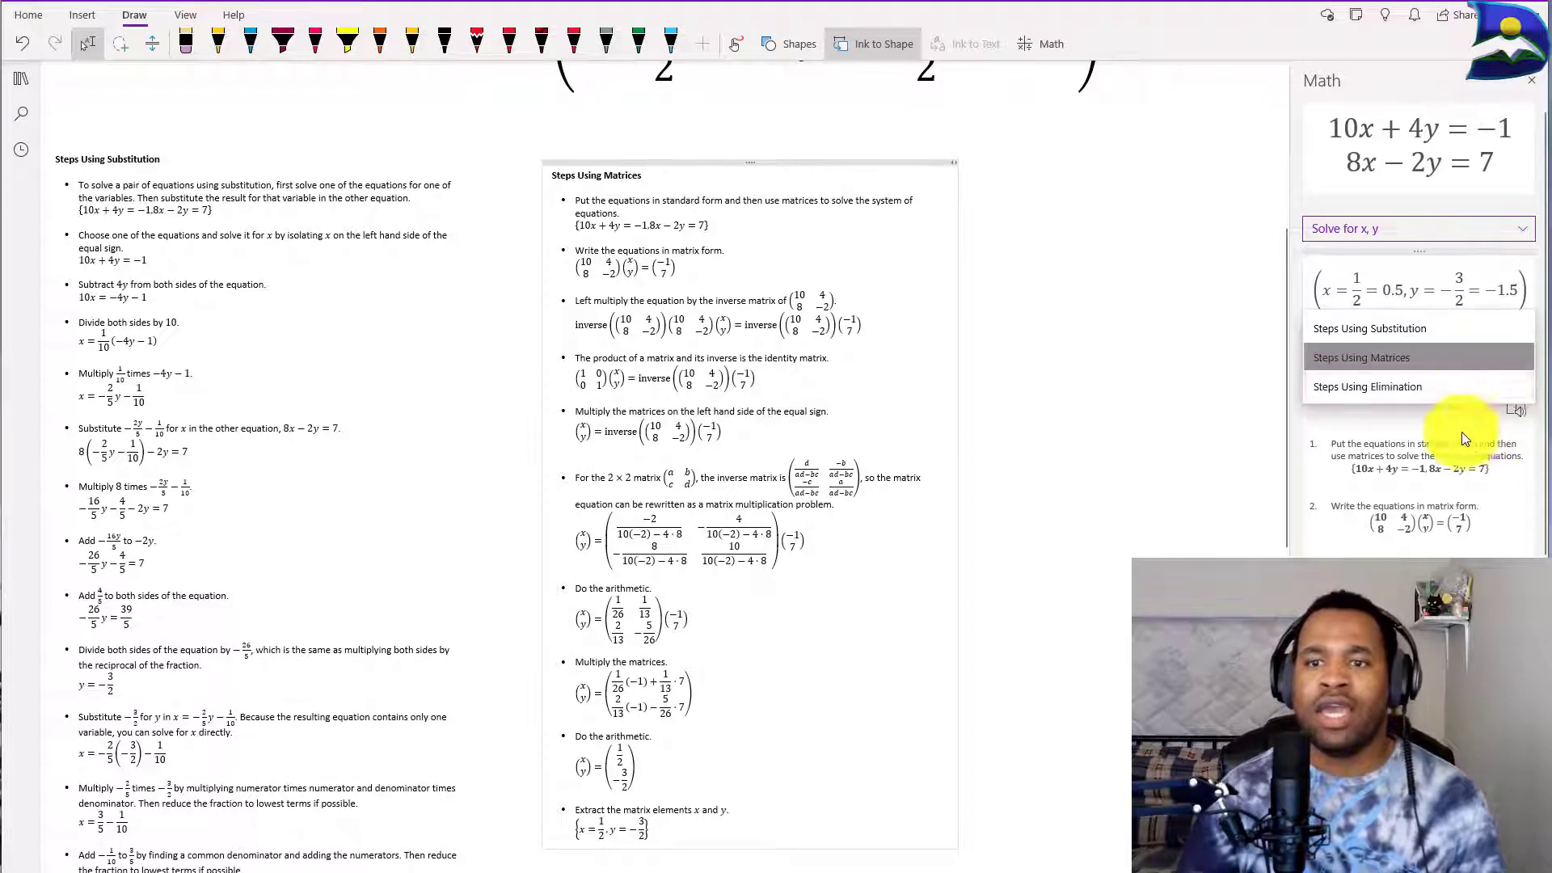
left_click(1400, 388)
left_click_drag(1404, 399, 1022, 170)
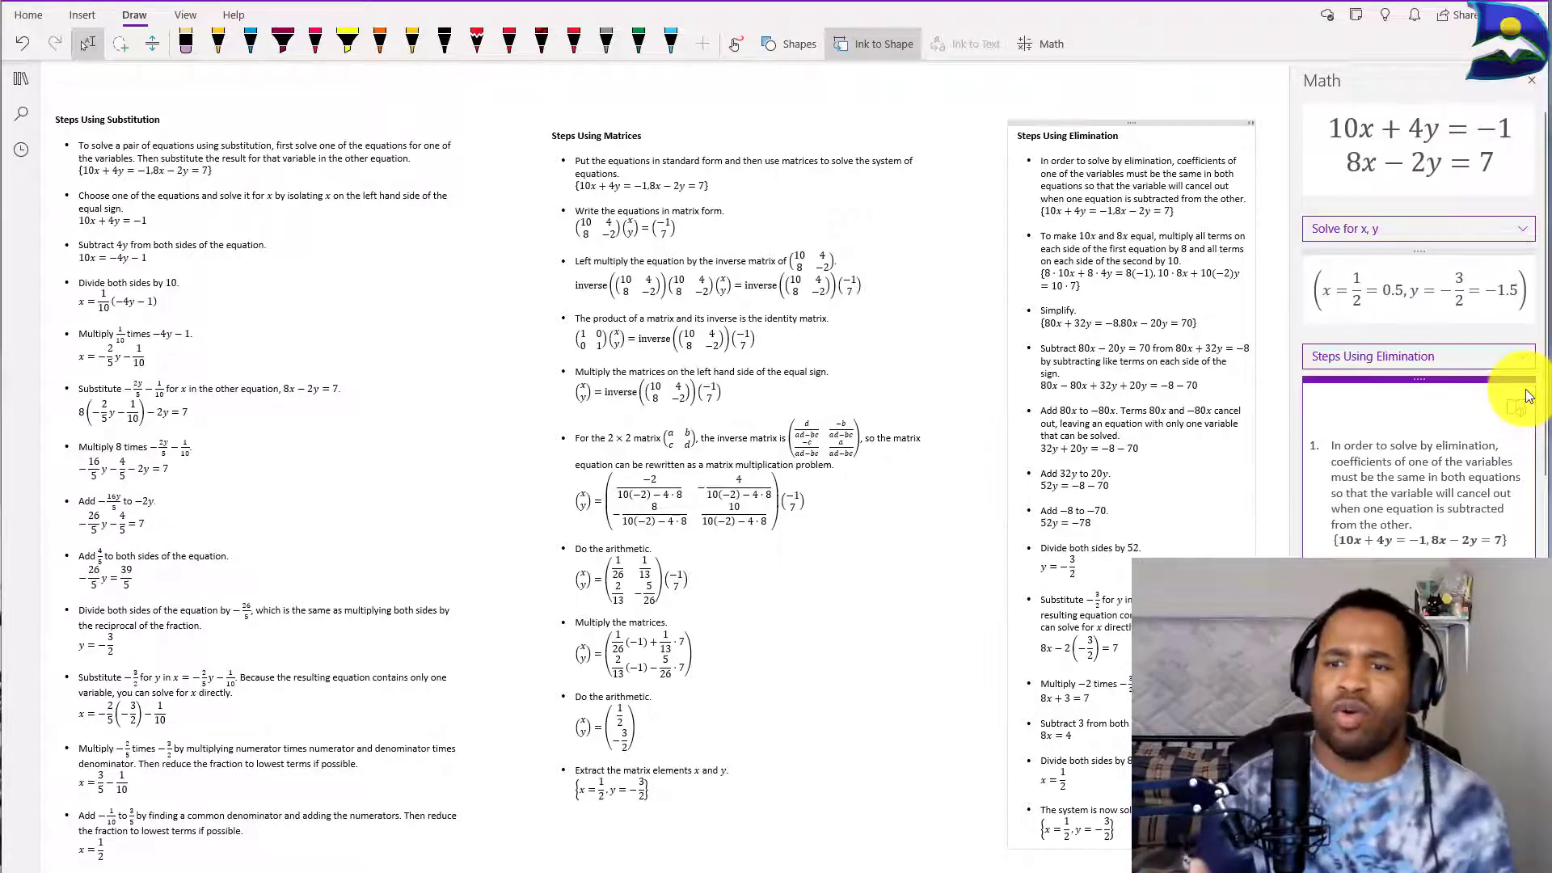
Step: Open the elimination steps in Immersive Reader, have them read aloud, and stop the playback
left_click(1516, 414)
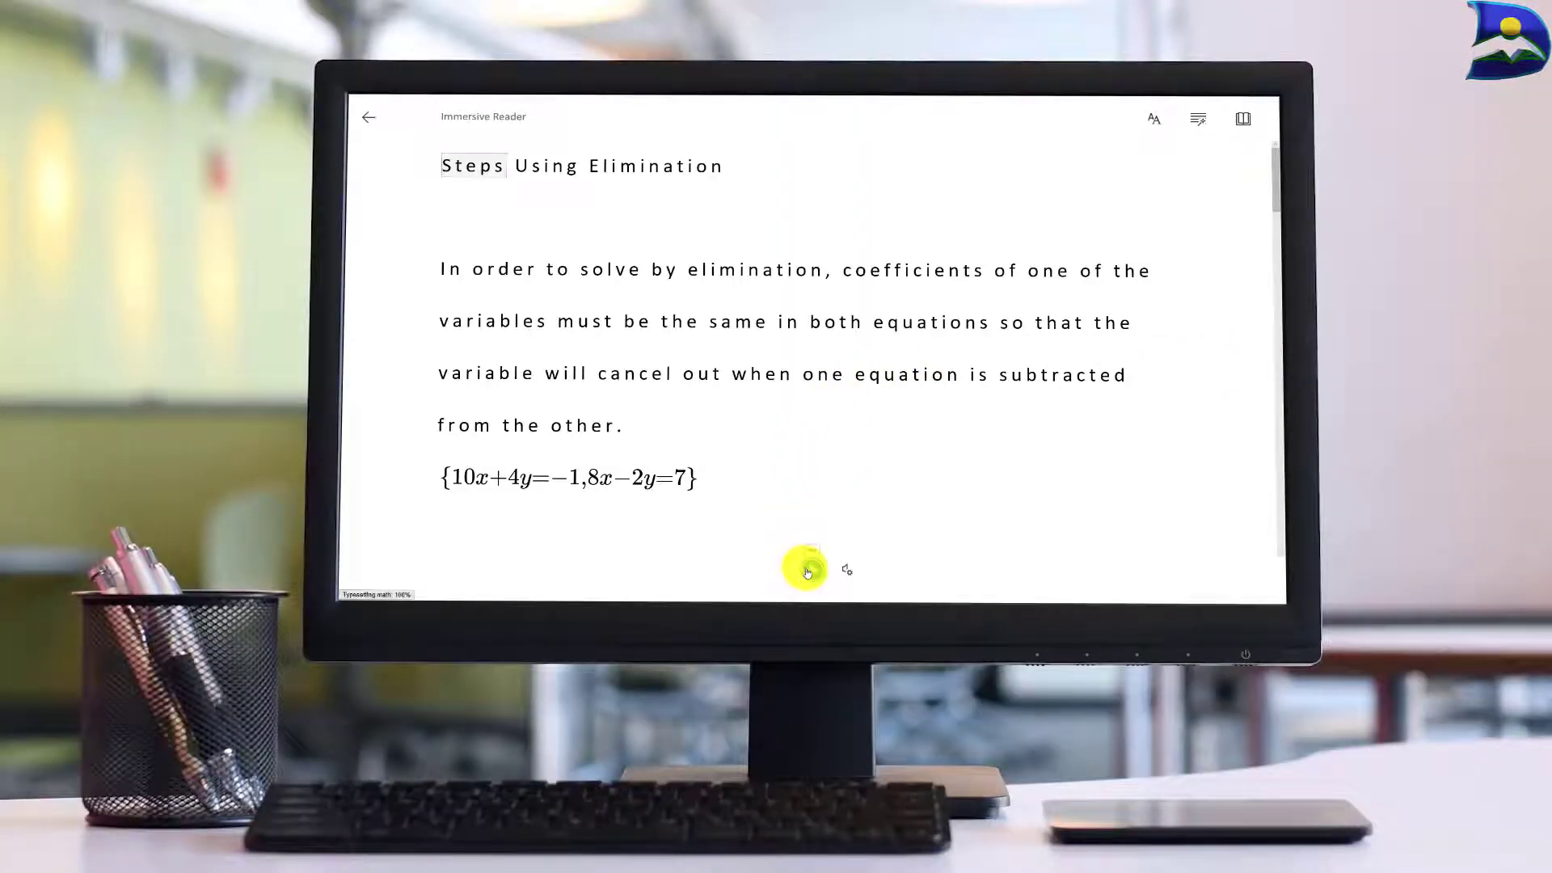
left_click(808, 572)
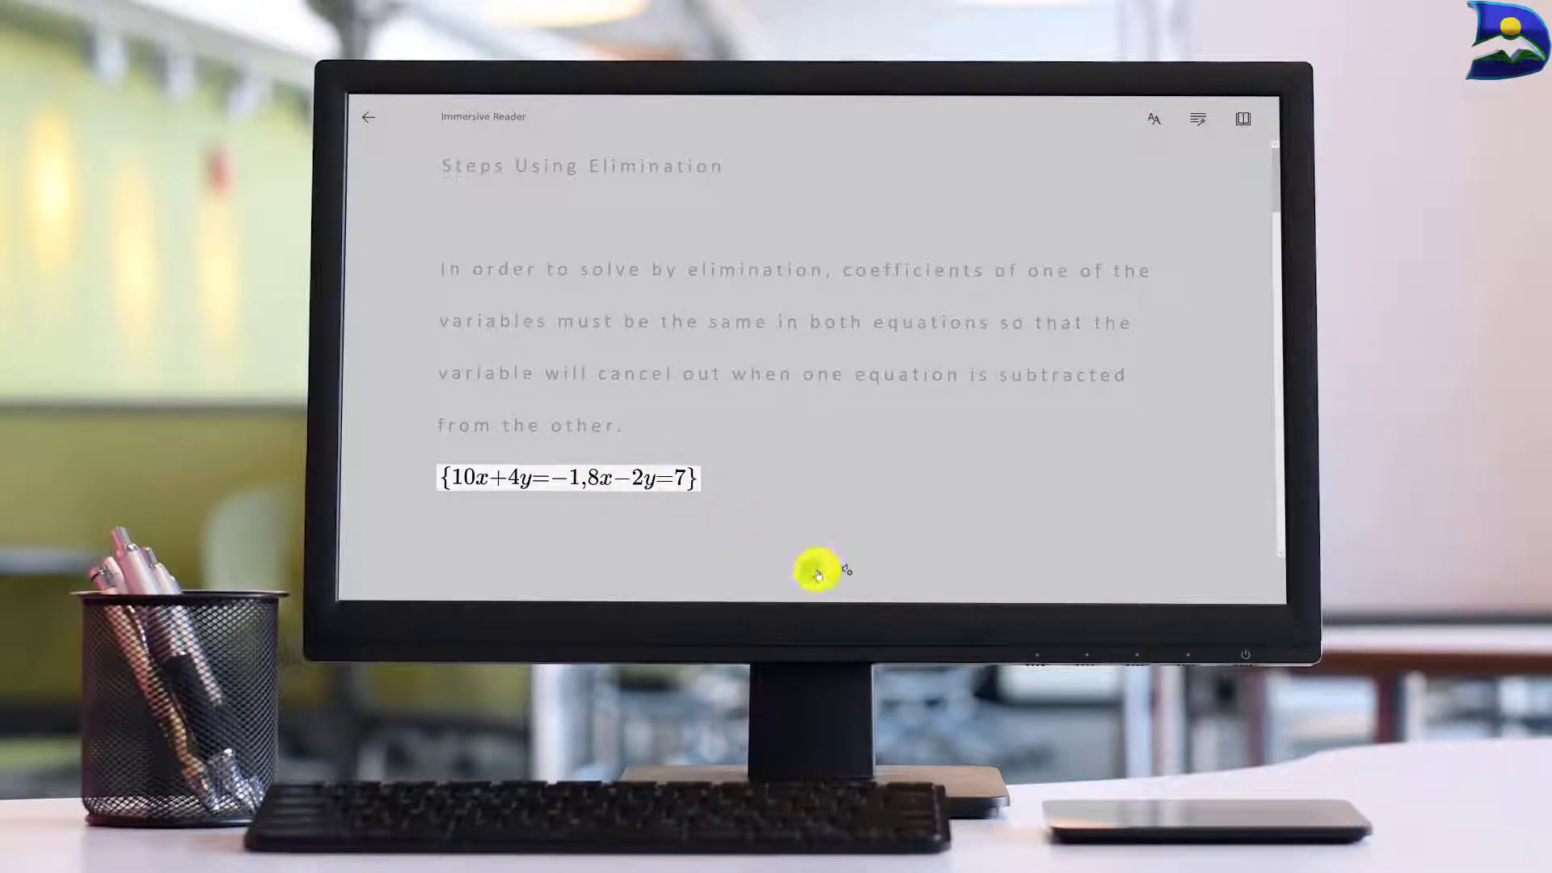
left_click(812, 571)
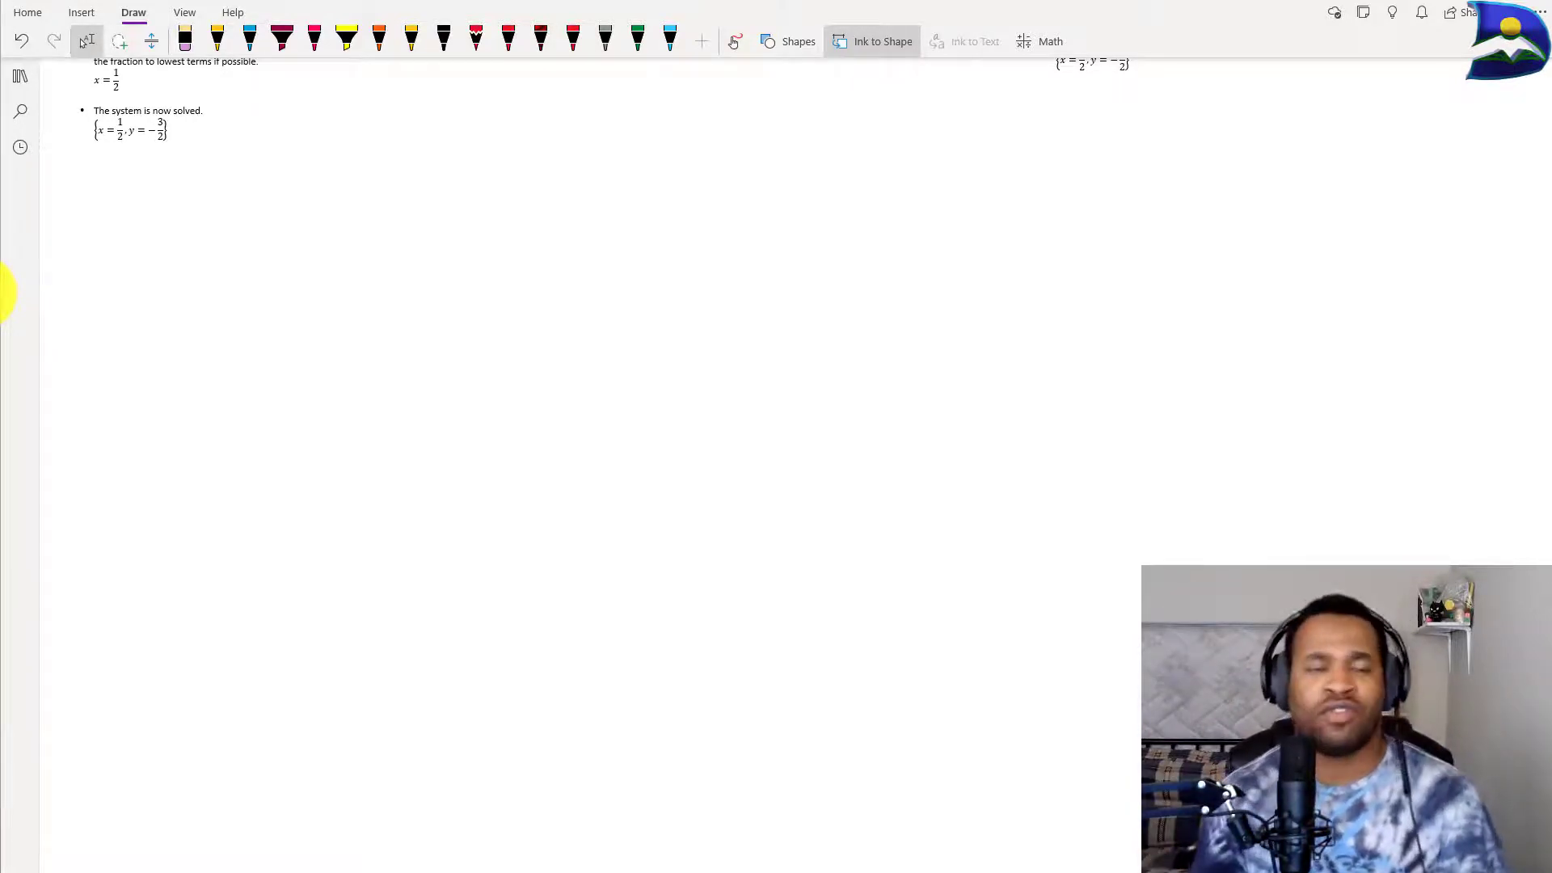
Step: Handwrite the equation y = -5x² + 8x - 3 in blue in the empty area below the inserted steps
left_click(250, 38)
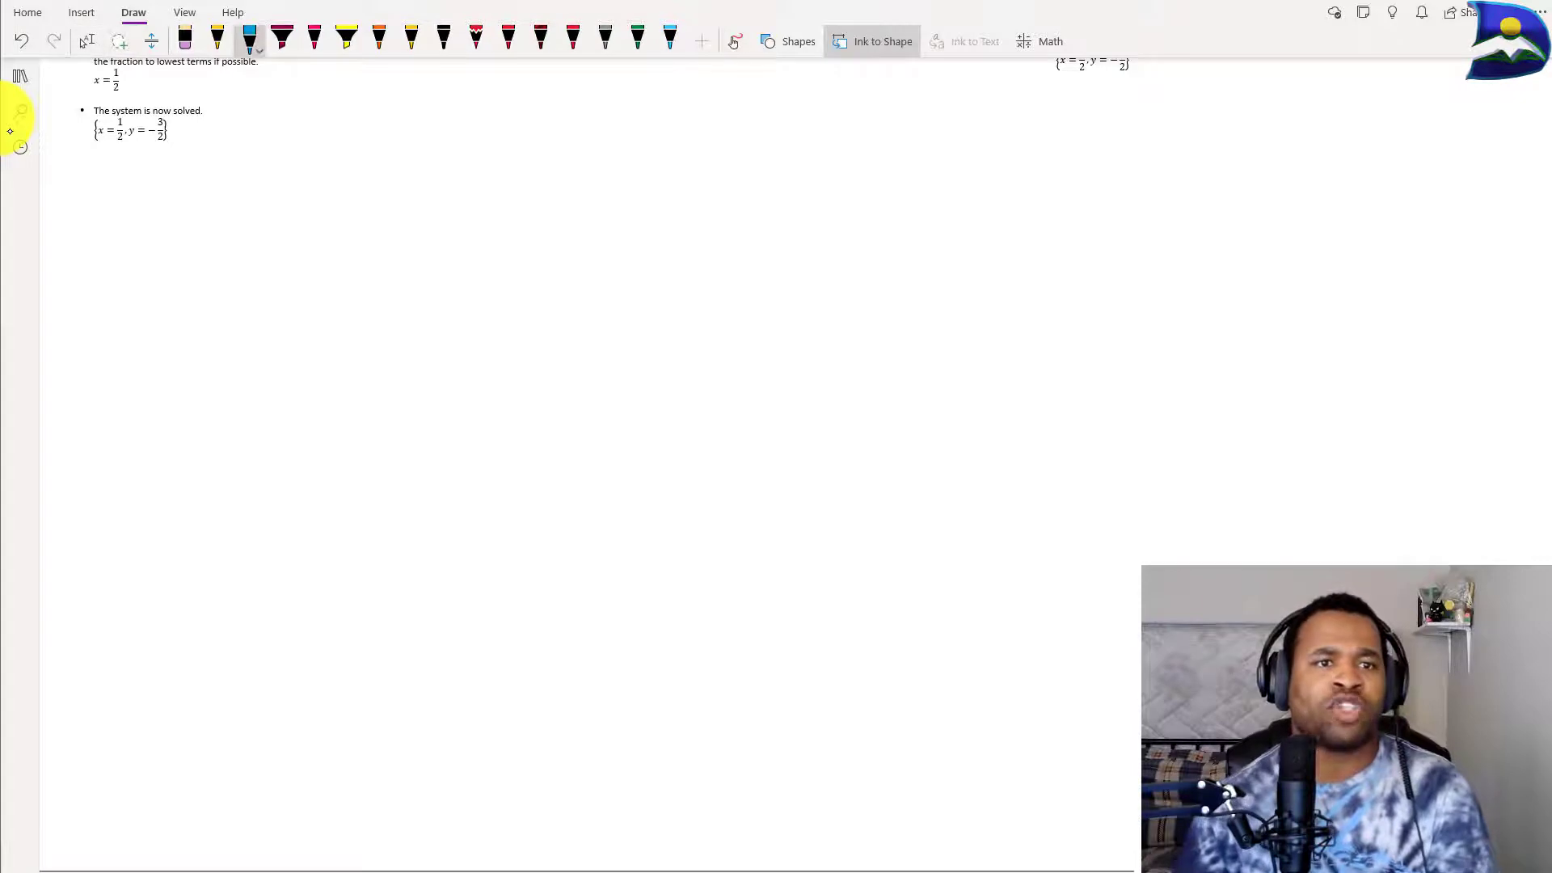
mouse_move(109, 263)
left_mouse_down()
mouse_move(135, 261)
mouse_move(96, 325)
left_mouse_up()
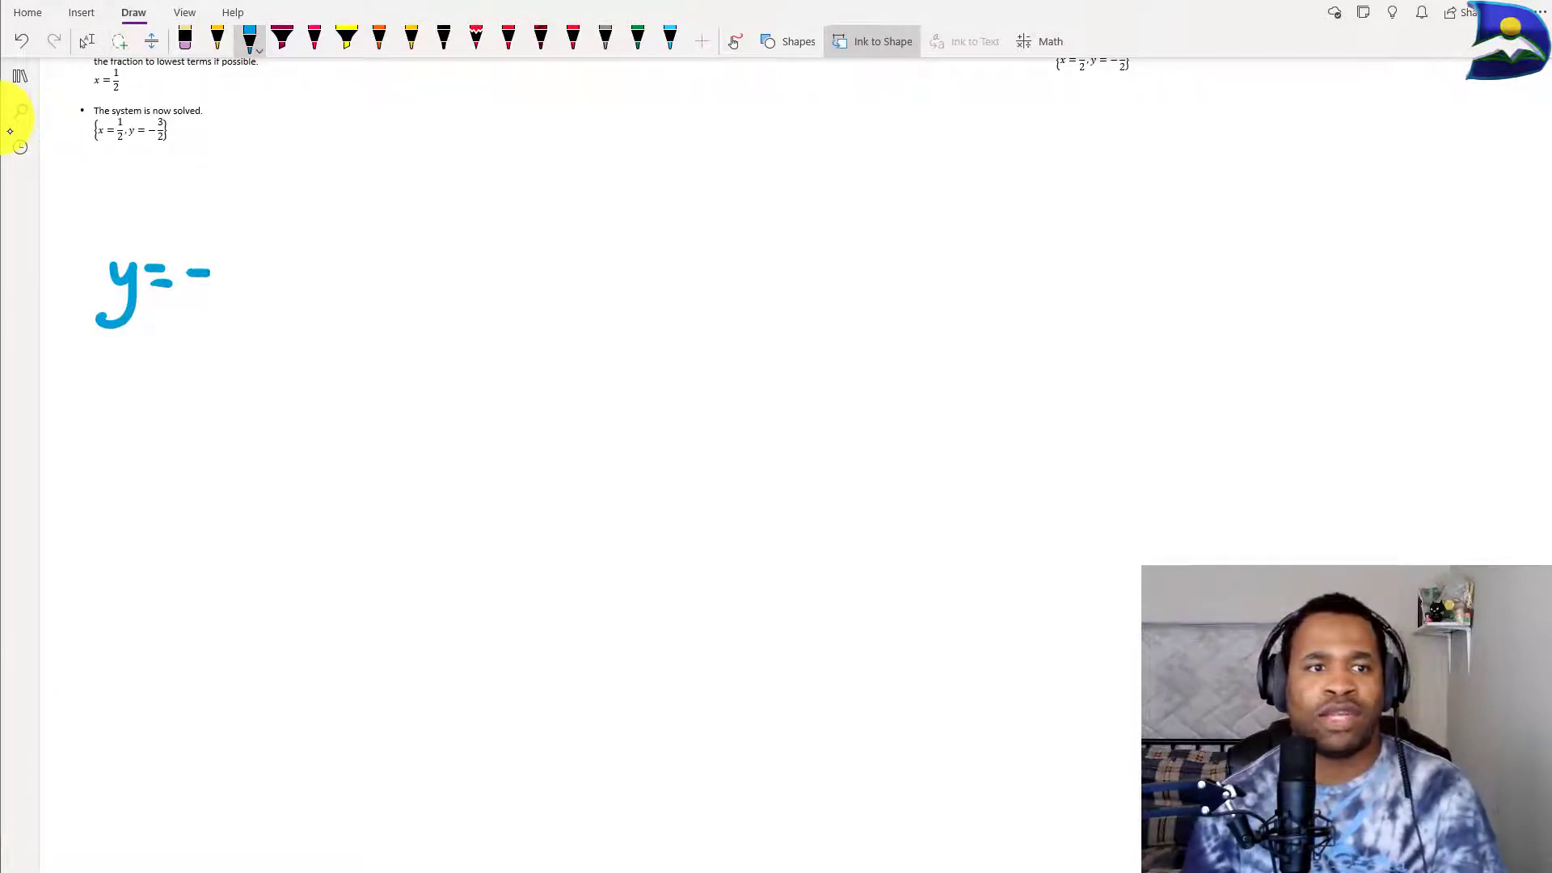
mouse_move(233, 253)
left_mouse_down()
mouse_move(254, 277)
mouse_move(232, 295)
left_mouse_up()
mouse_move(233, 254)
left_mouse_down()
mouse_move(266, 252)
mouse_move(273, 296)
mouse_move(311, 293)
mouse_move(336, 267)
mouse_move(391, 276)
left_mouse_up()
mouse_move(375, 254)
left_mouse_down()
mouse_move(374, 298)
mouse_move(422, 257)
mouse_move(440, 300)
left_mouse_up()
mouse_move(463, 277)
left_mouse_down()
mouse_move(450, 284)
mouse_move(551, 269)
mouse_move(521, 306)
left_mouse_up()
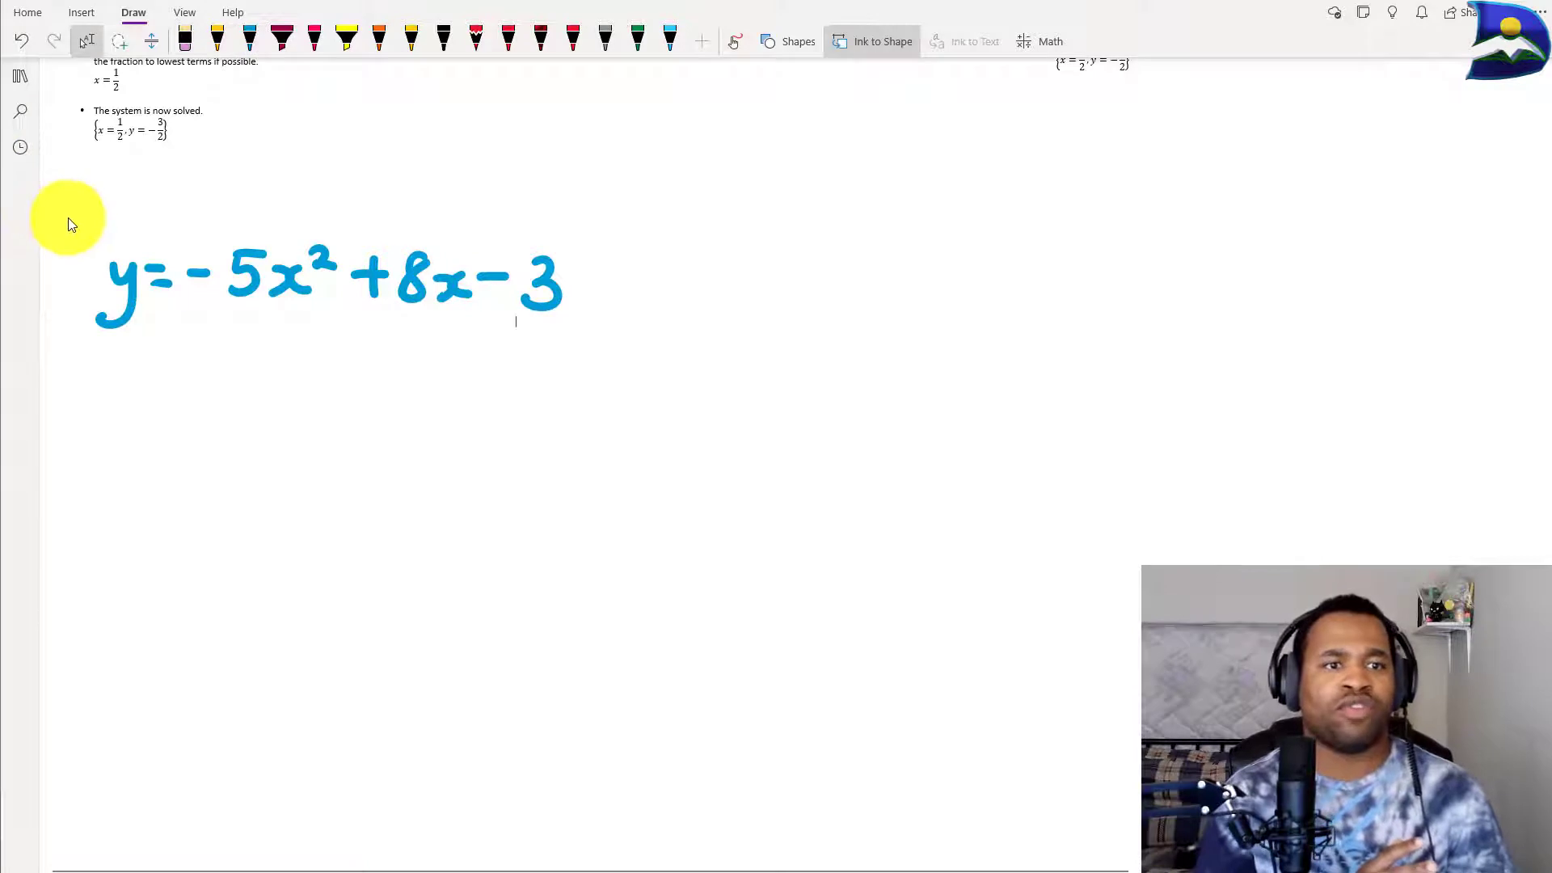
Step: Correct the Math assistant's reading of the handwritten equation to y = -5x² + 8x - 3 and convert the ink to typed math
mouse_move(68, 217)
left_mouse_down()
mouse_move(229, 298)
mouse_move(506, 402)
mouse_move(616, 372)
left_mouse_up()
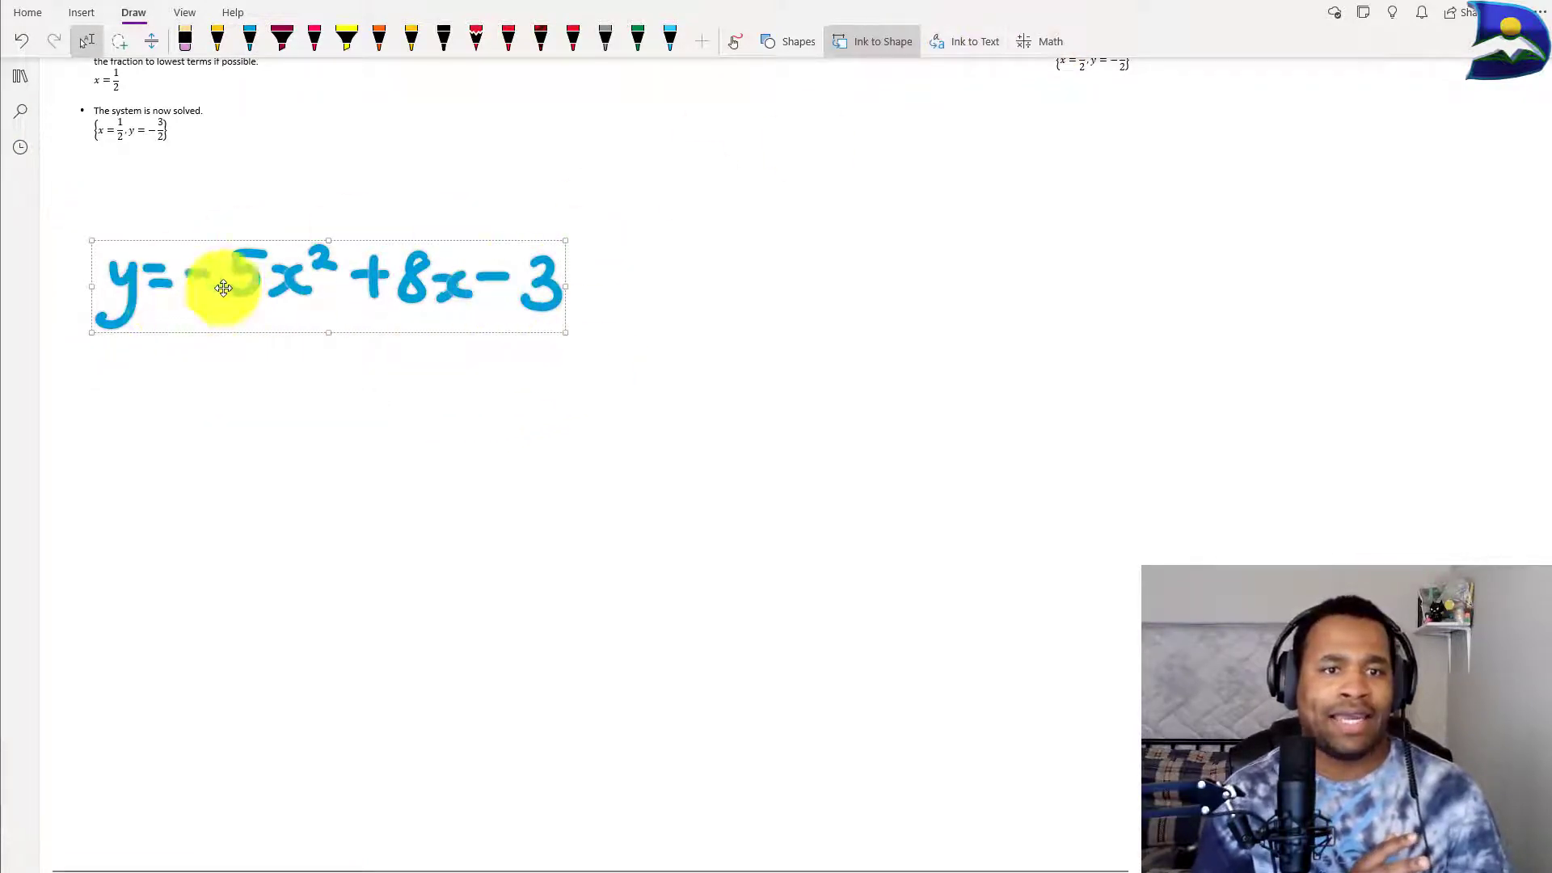
left_click(1043, 41)
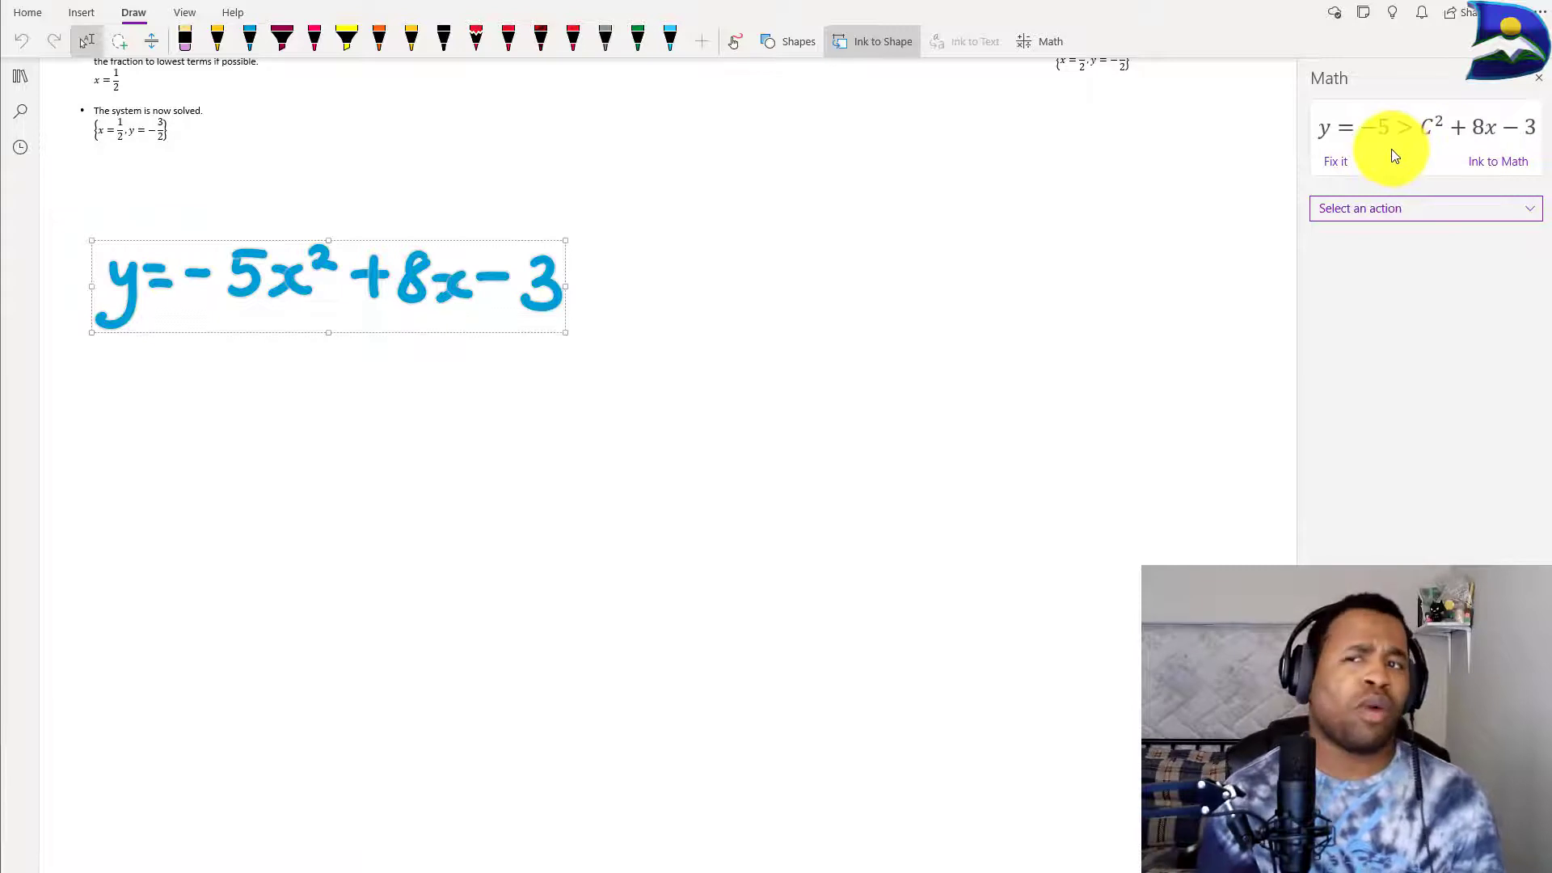
left_click(1338, 165)
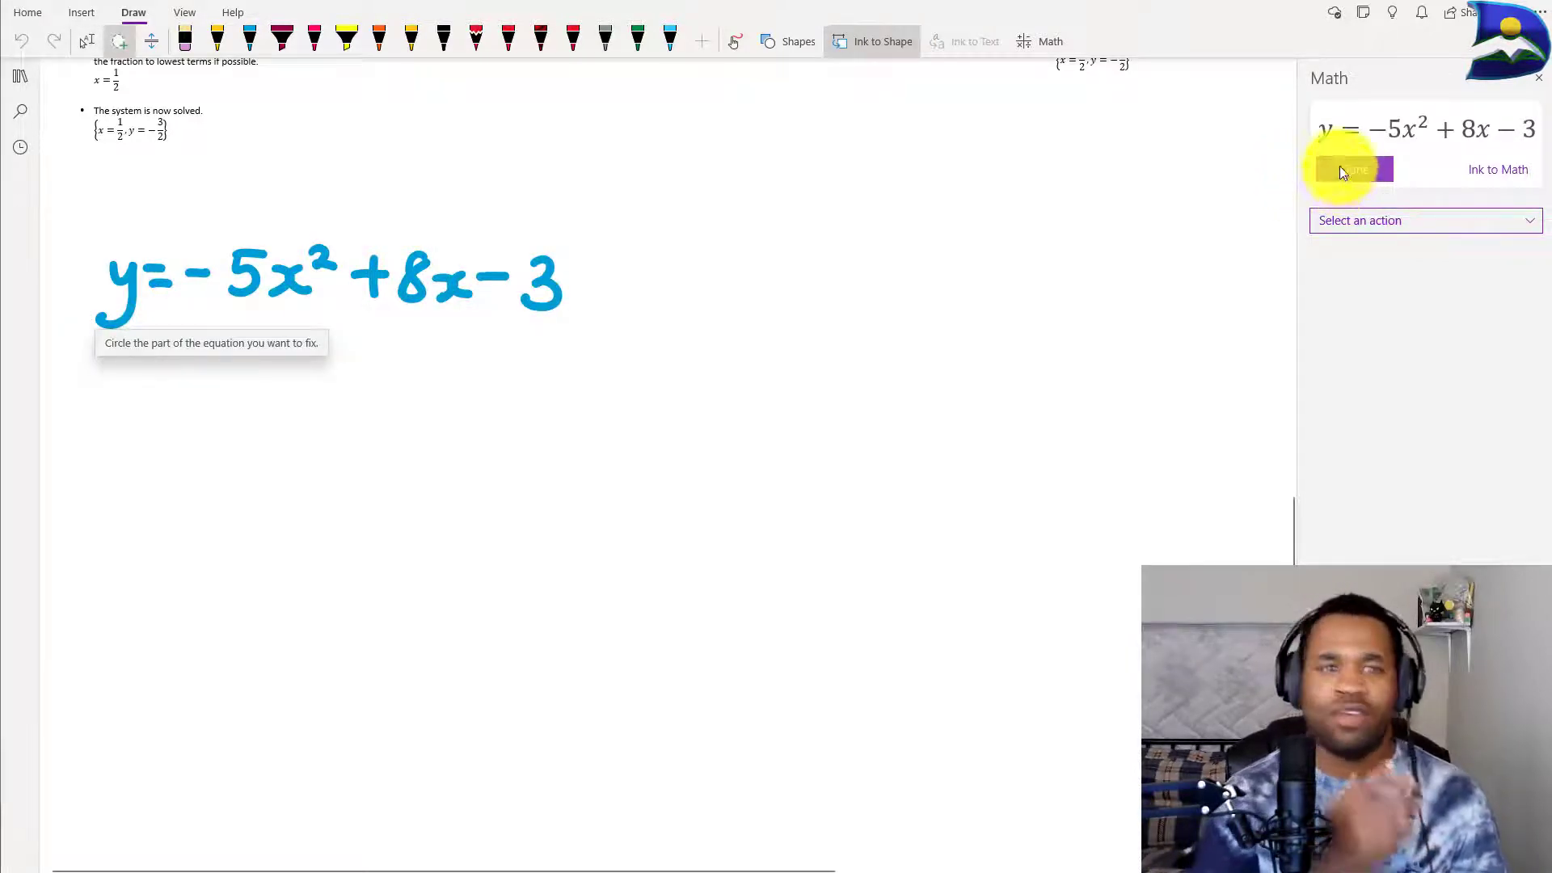
left_click_drag(63, 220, 654, 370)
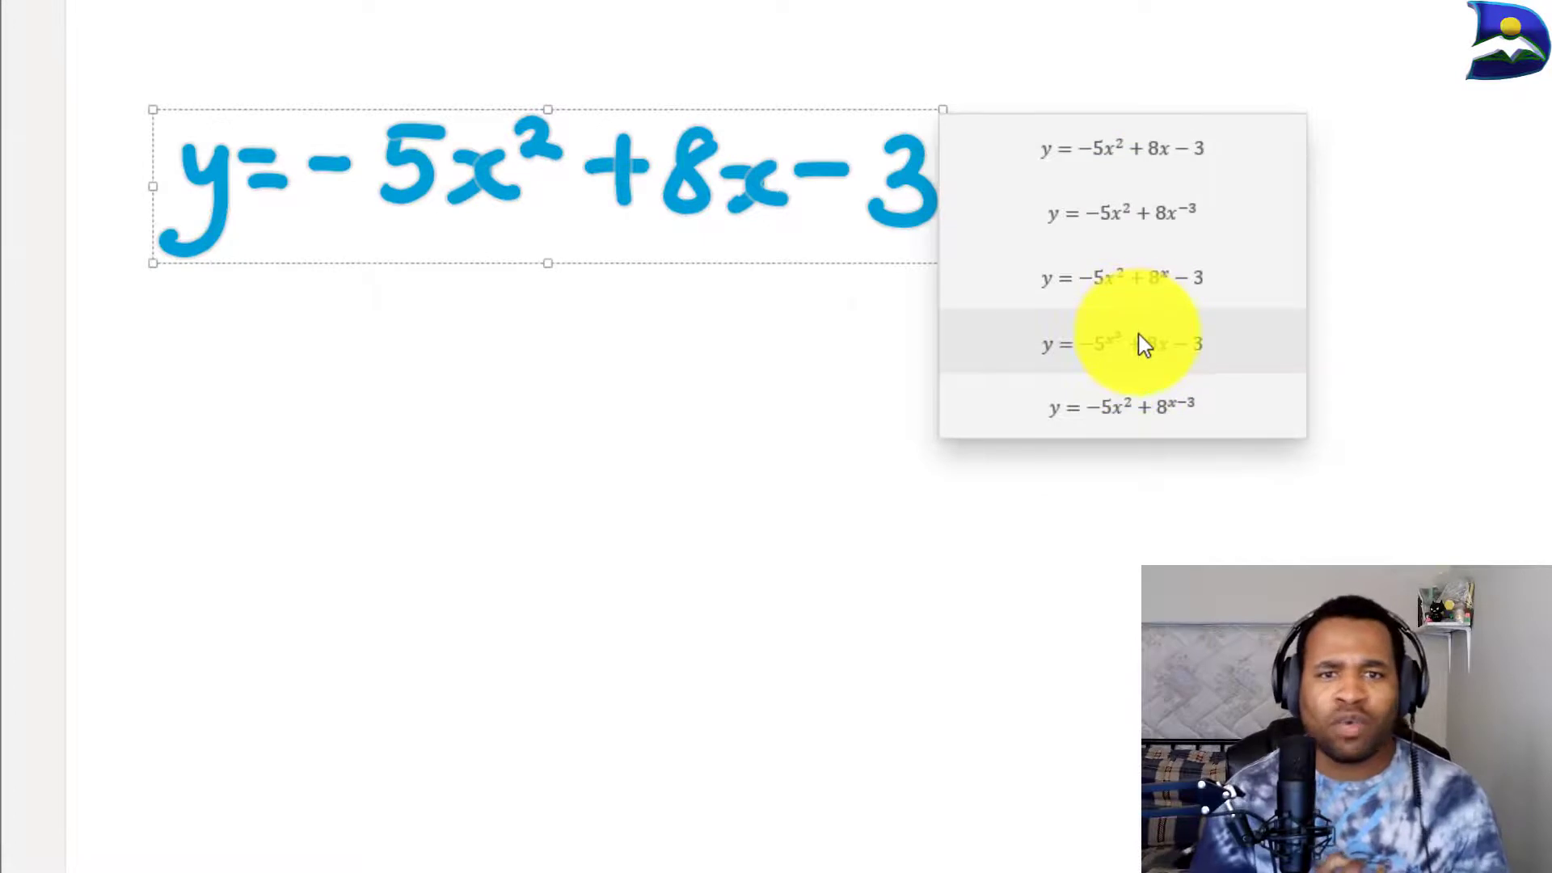
left_click(1153, 149)
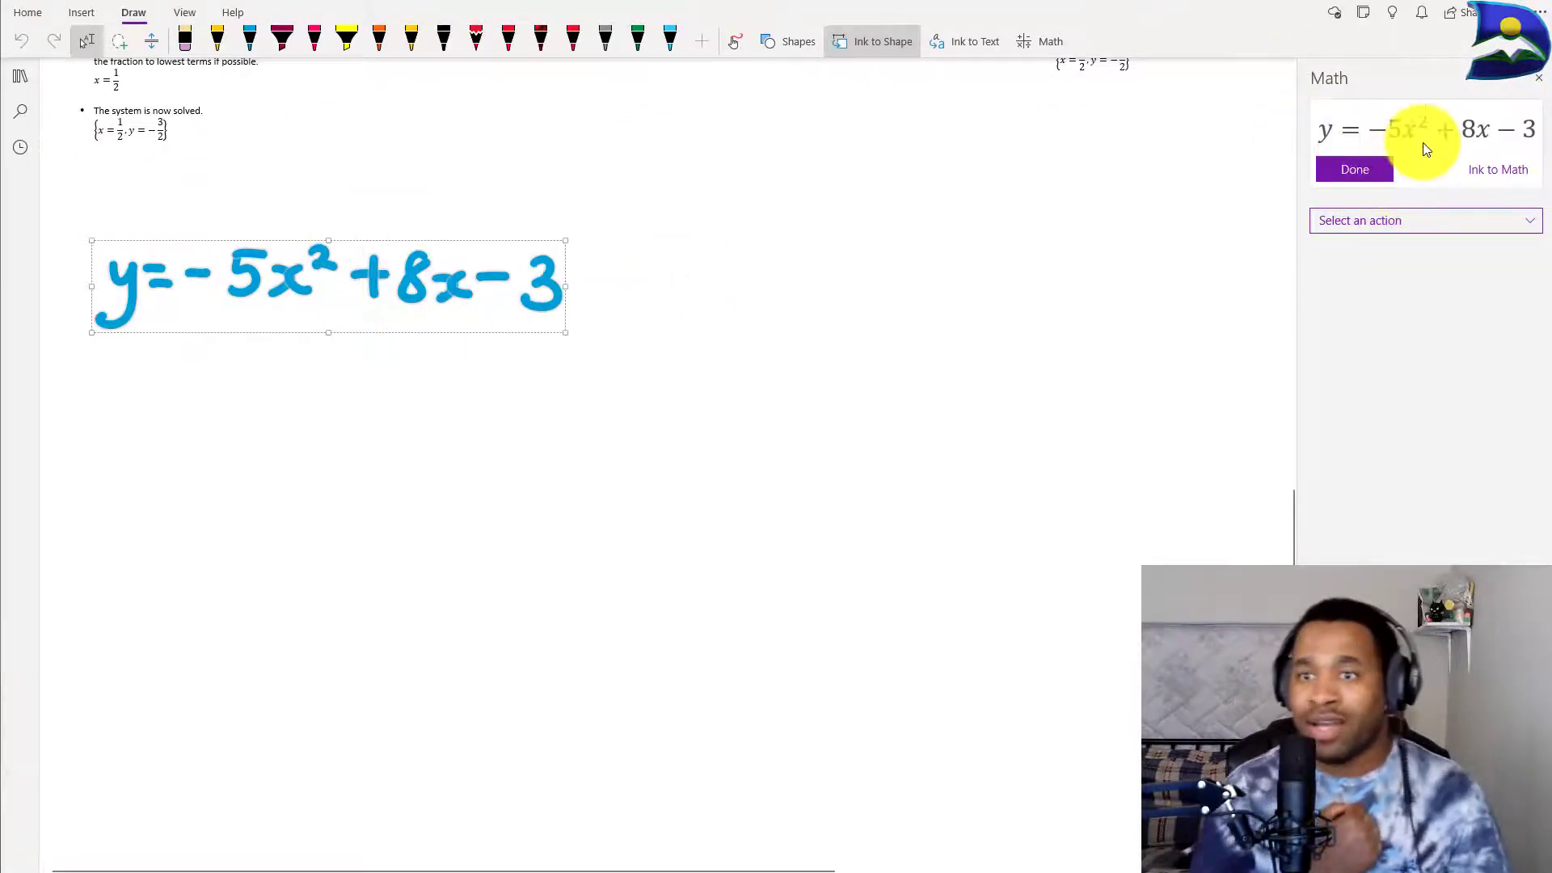
left_click(1347, 169)
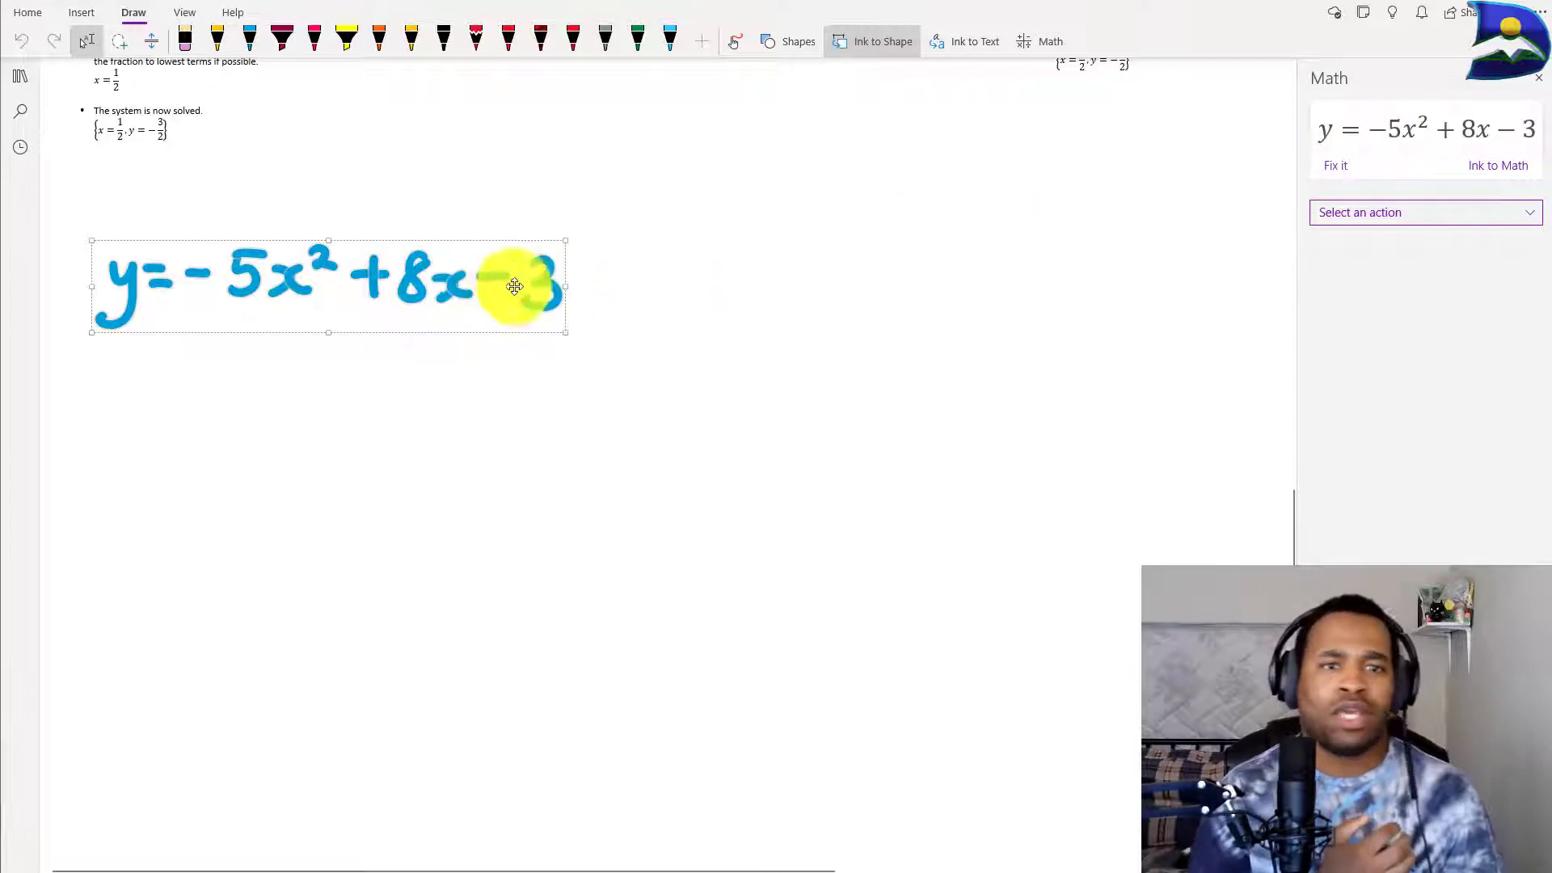
left_click(1495, 168)
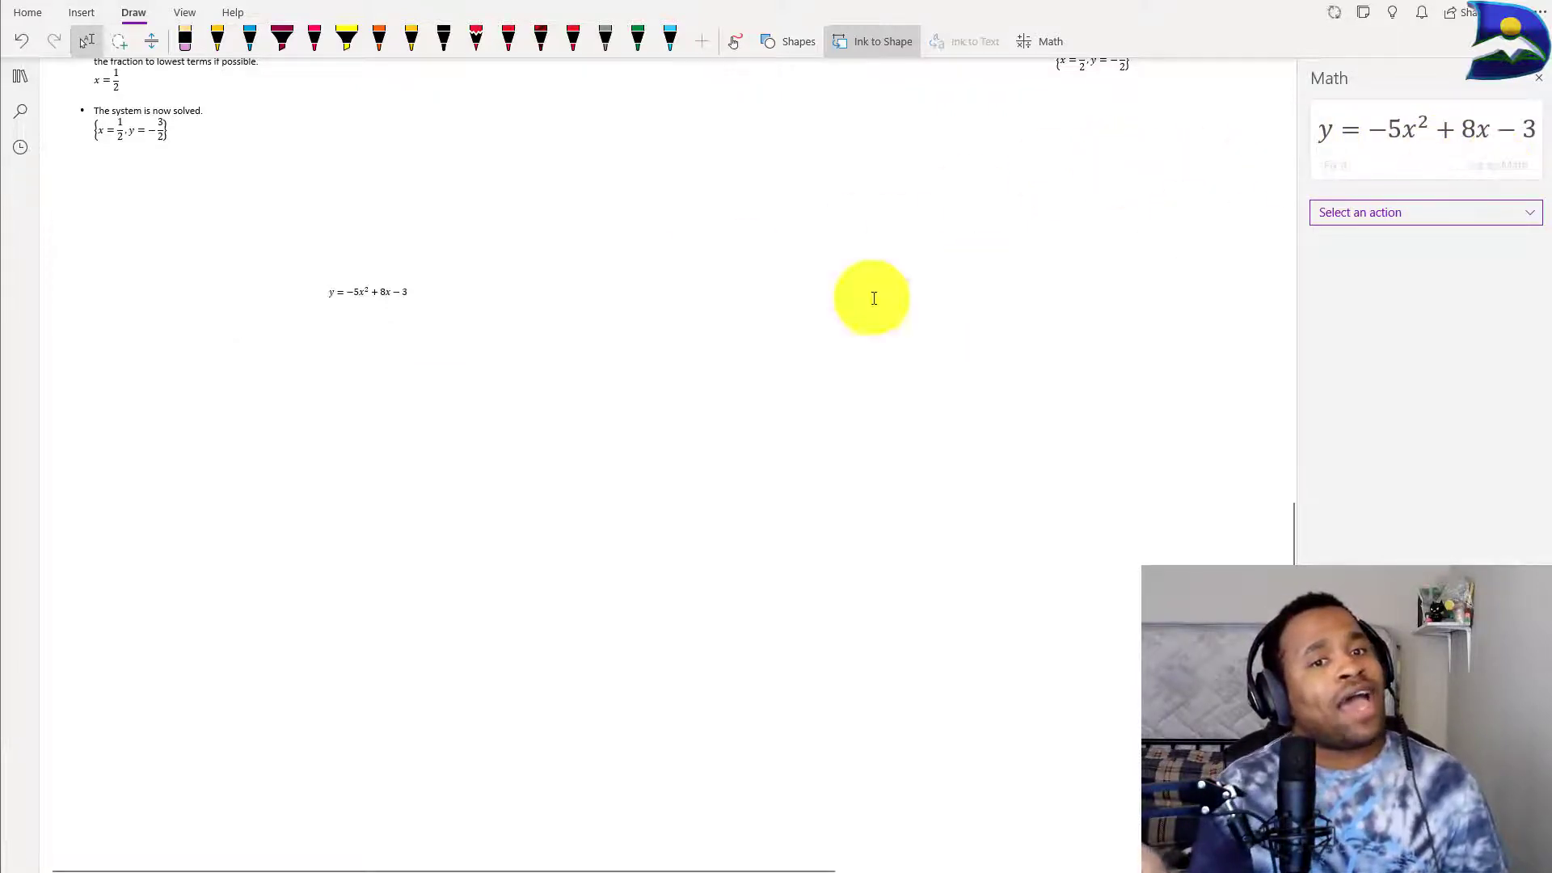
Step: Set the typed equation y = -5x² + 8x - 3 to font size 48 and move it near the page's left edge
left_click_drag(329, 291, 426, 294)
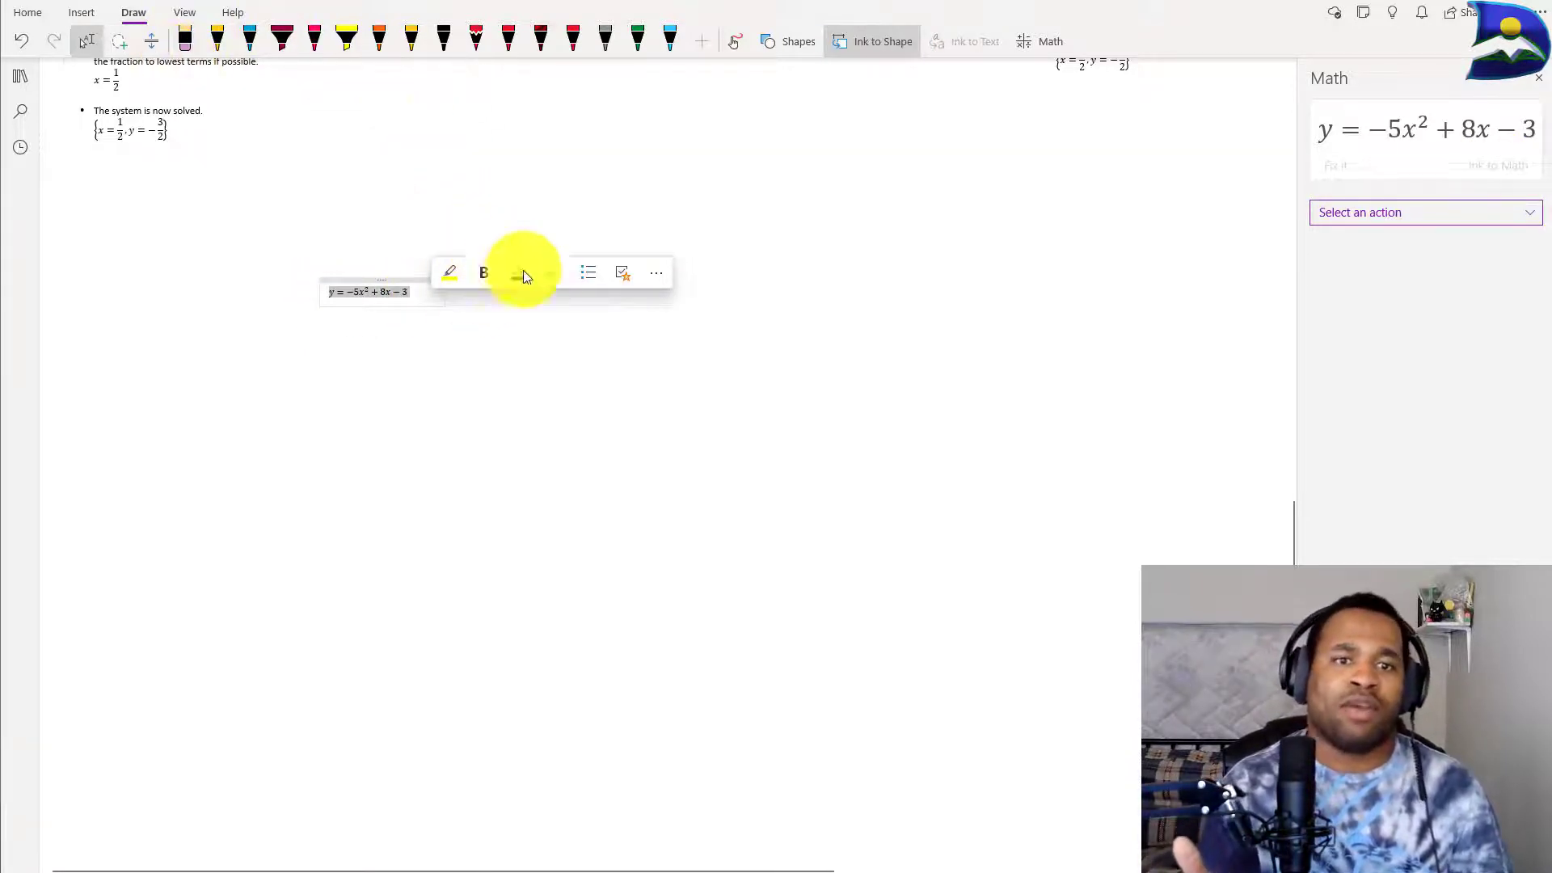
left_click(561, 274)
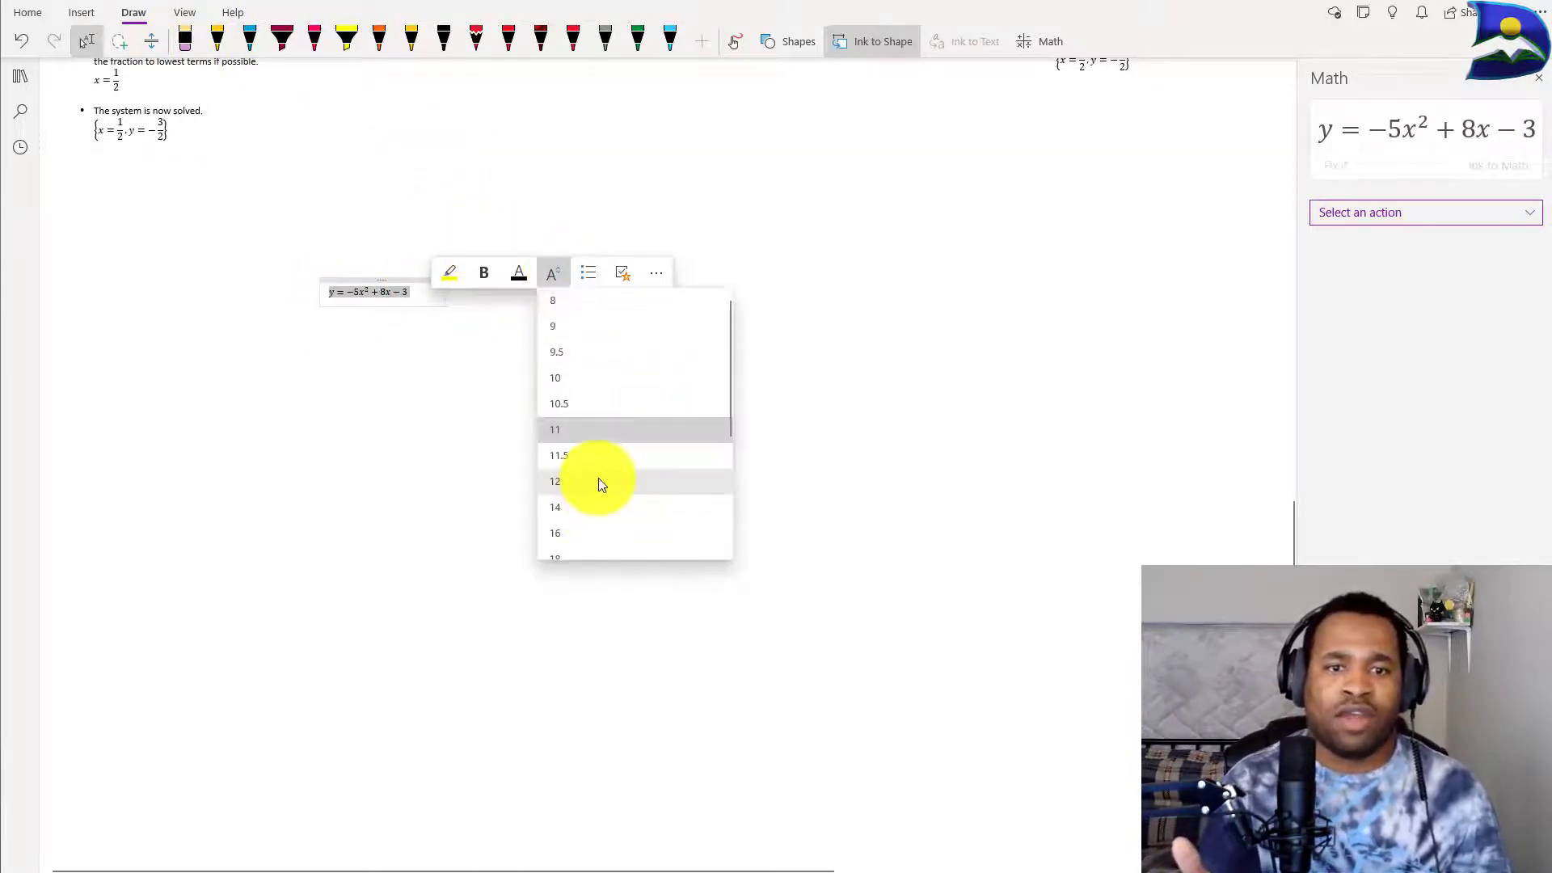
scroll(610, 485, "down", 3)
left_click(602, 530)
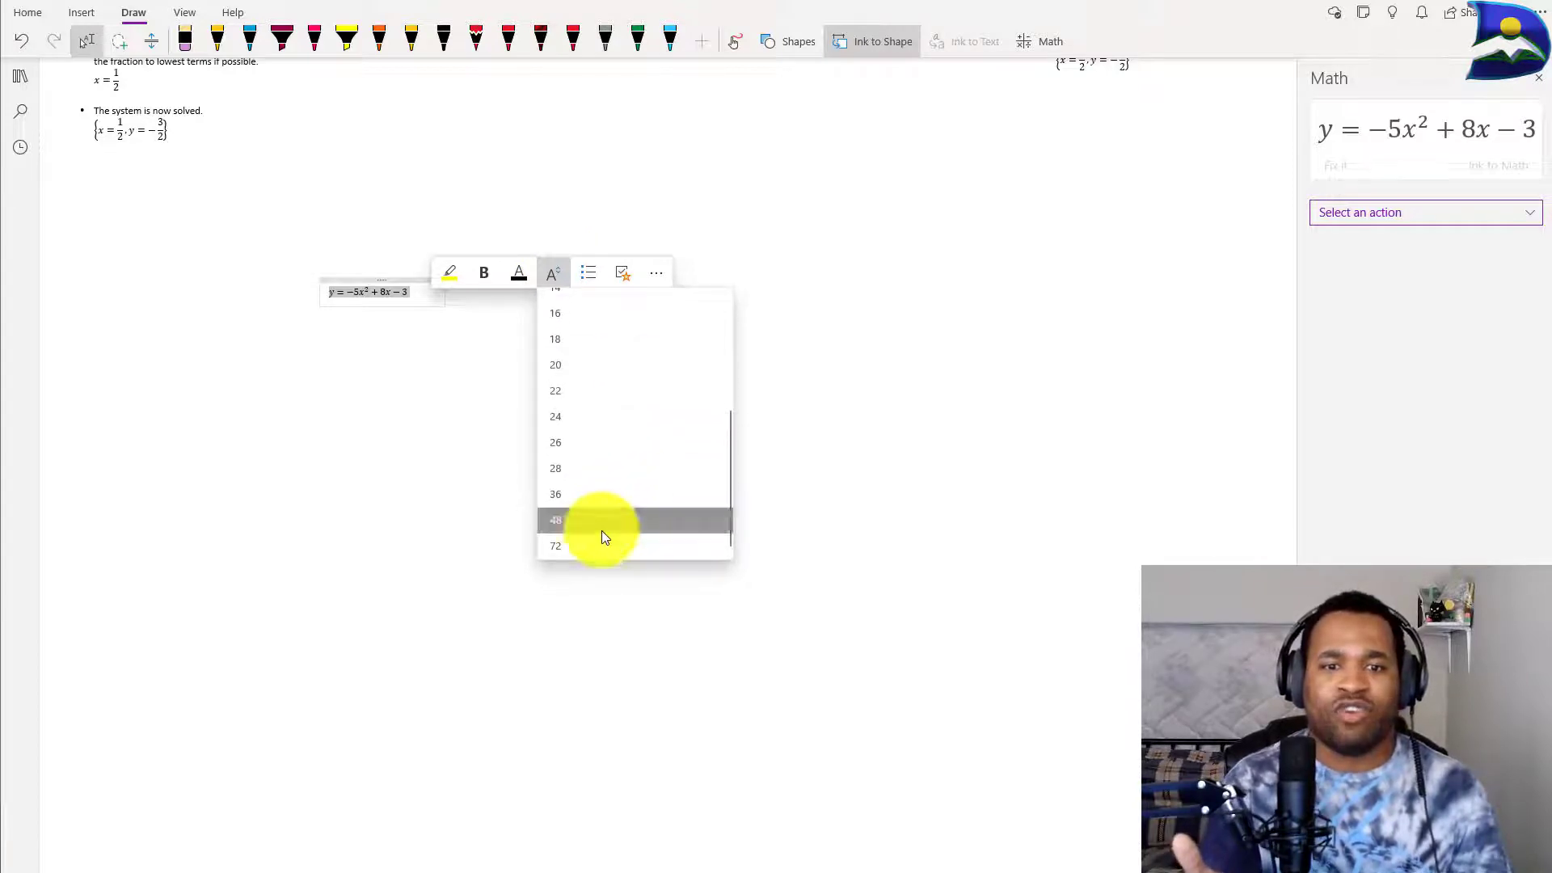
left_click_drag(458, 282, 230, 256)
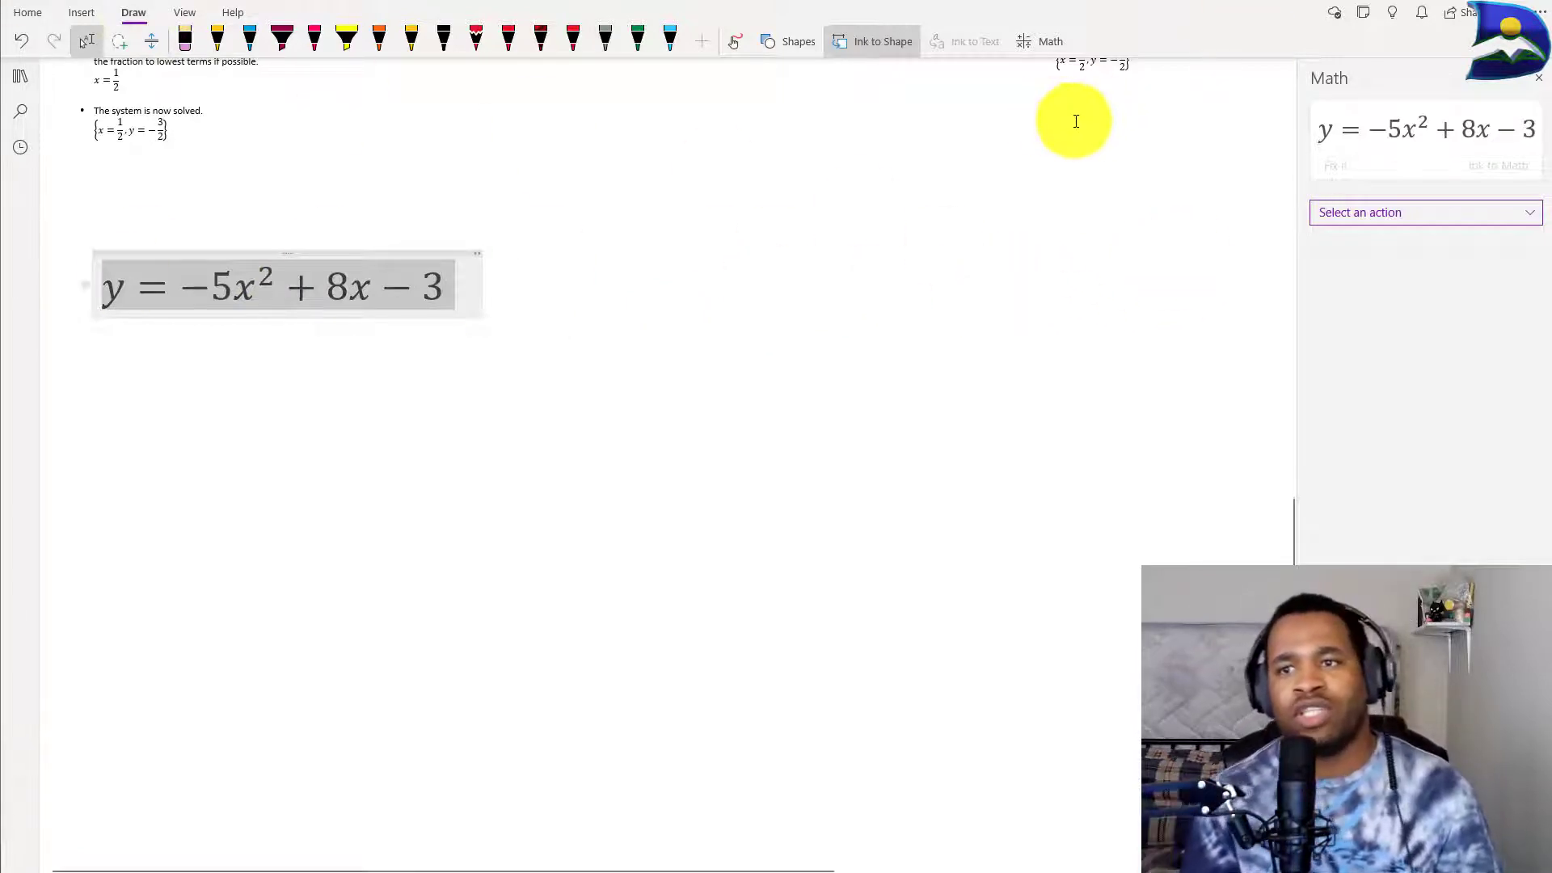
Step: Solve the equation for x and place the solution on the page below the equation
left_click(1513, 213)
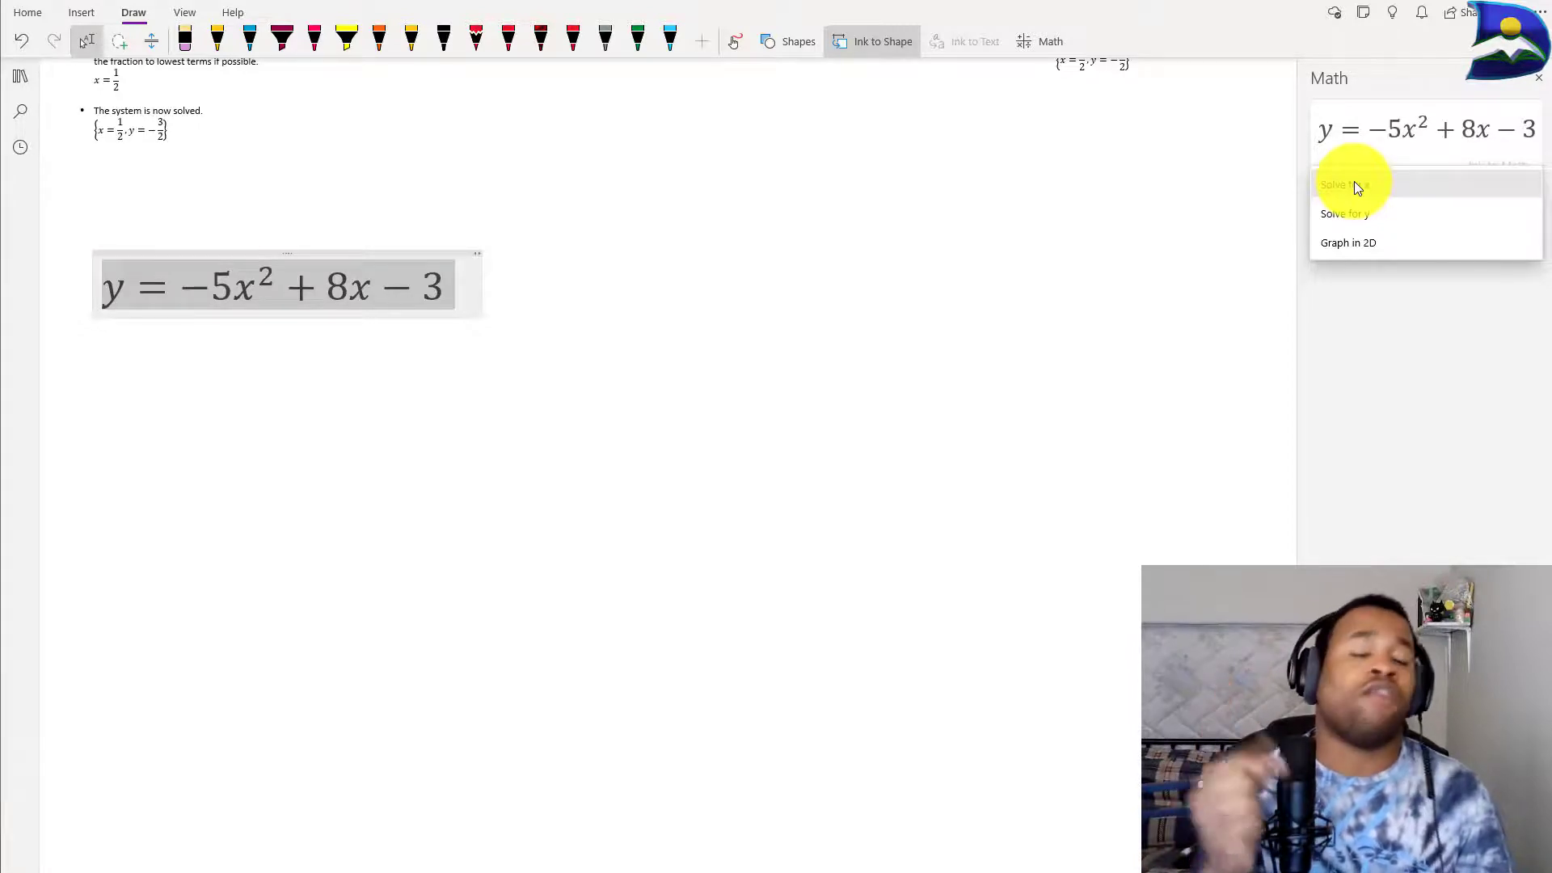
left_click(1355, 184)
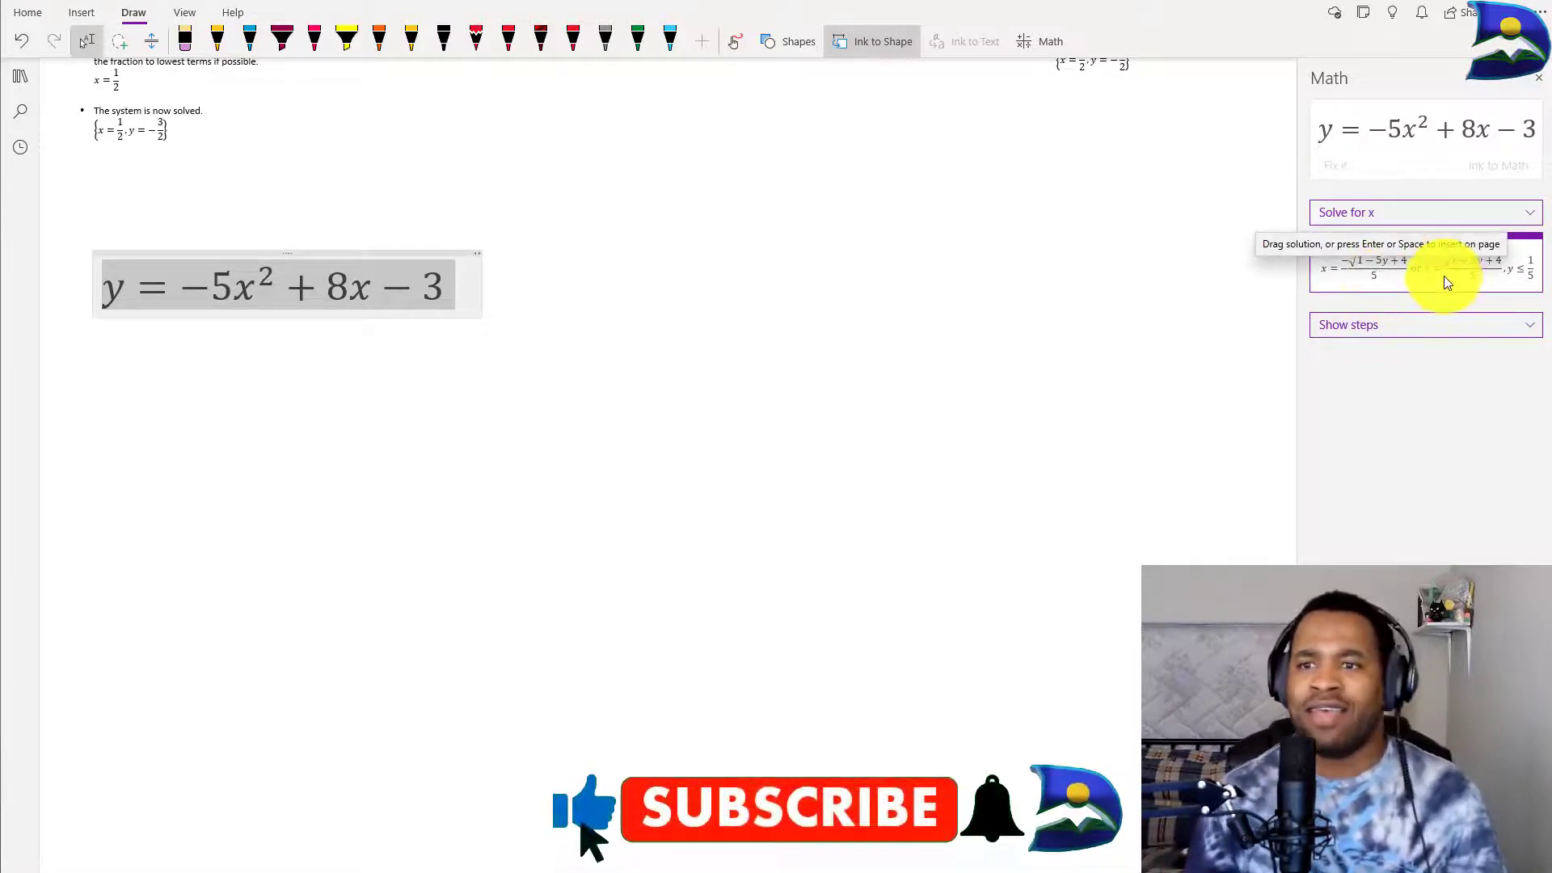
left_click_drag(1389, 268, 225, 459)
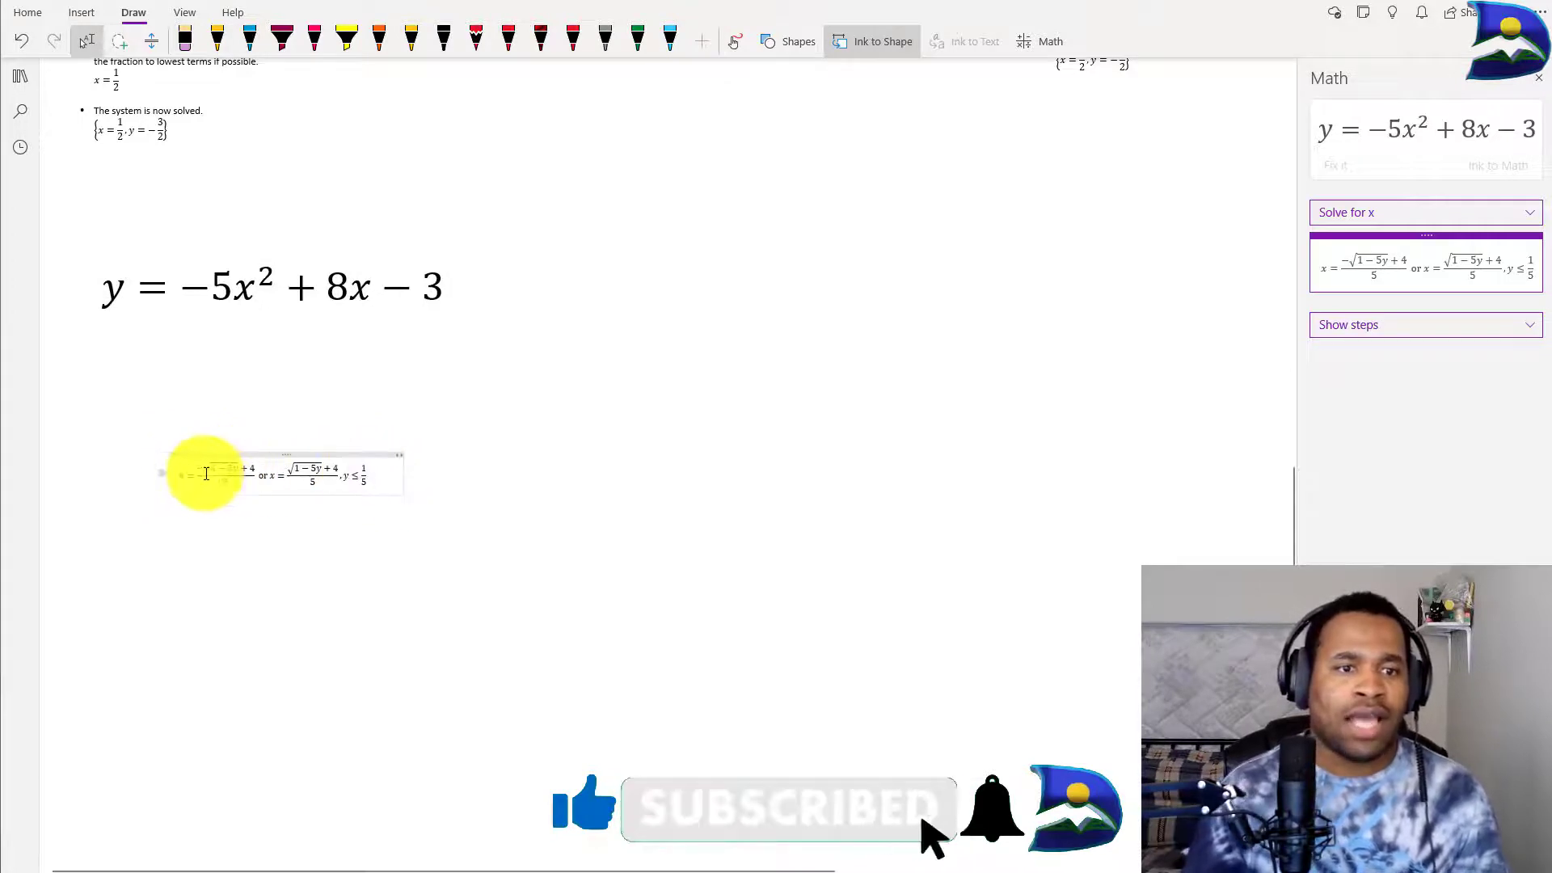
Step: Set the solution for x to font size 48, then widen its container to fit one line and align it under the equation
left_click(359, 477)
left_click_drag(359, 478, 402, 477)
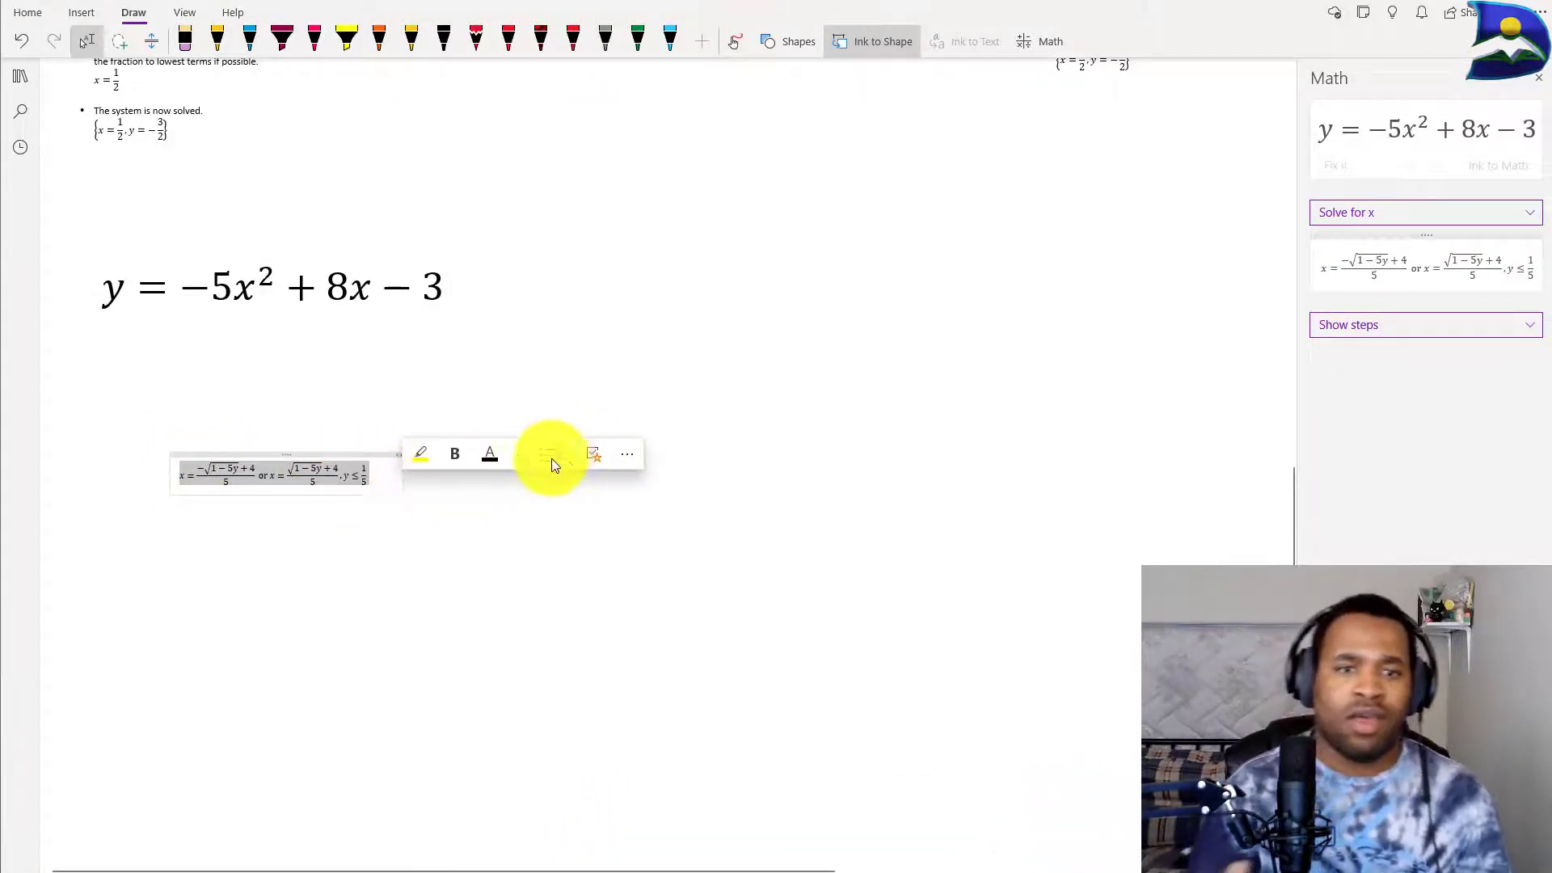
left_click(526, 454)
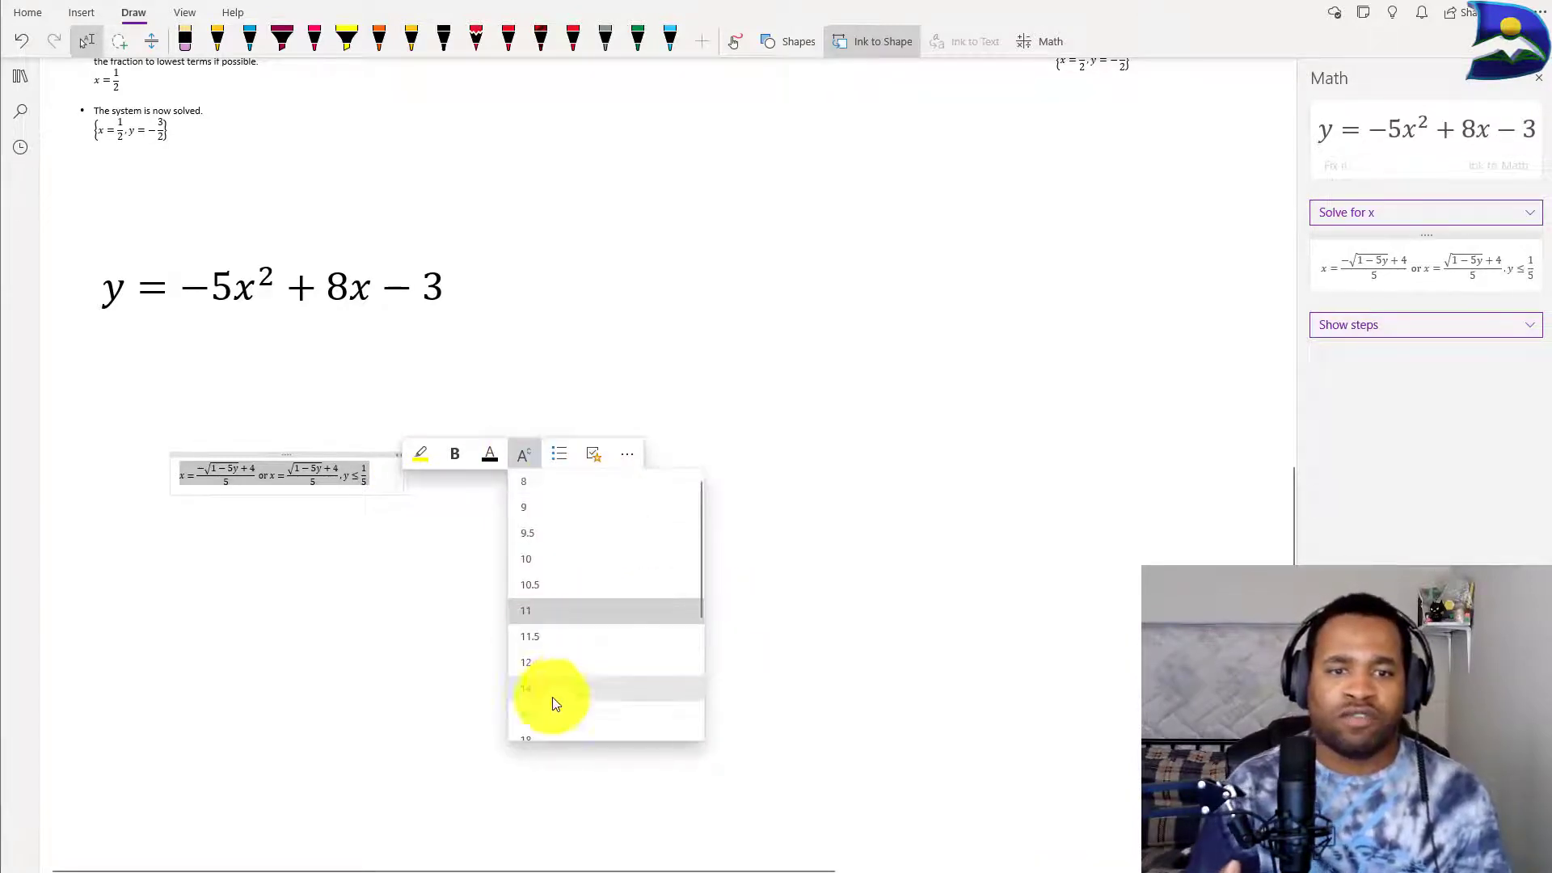
scroll(585, 739, "down", 5)
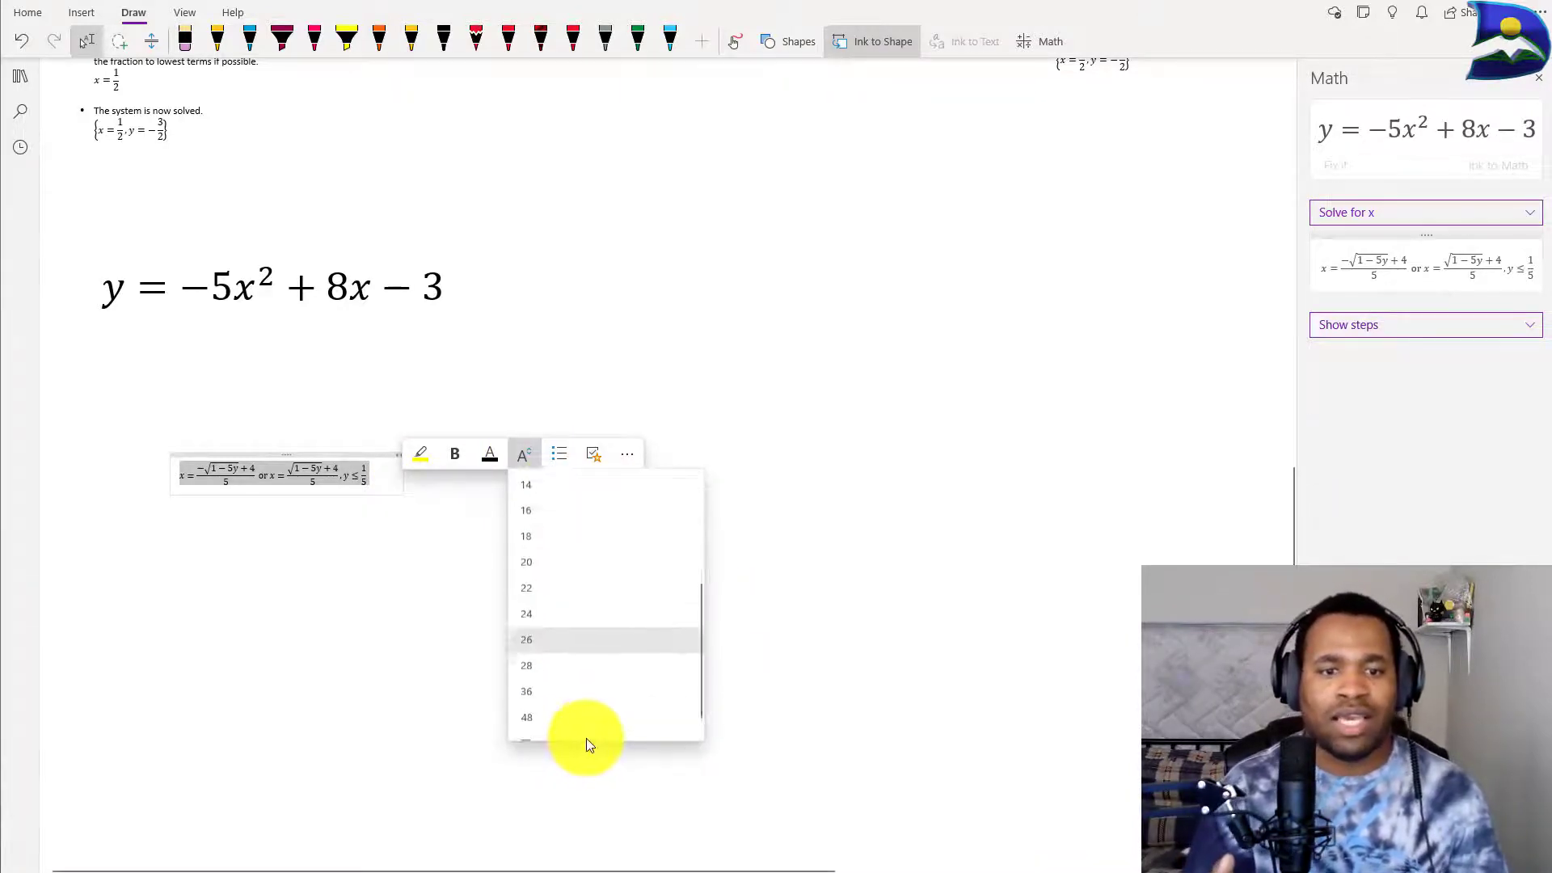
left_click(549, 702)
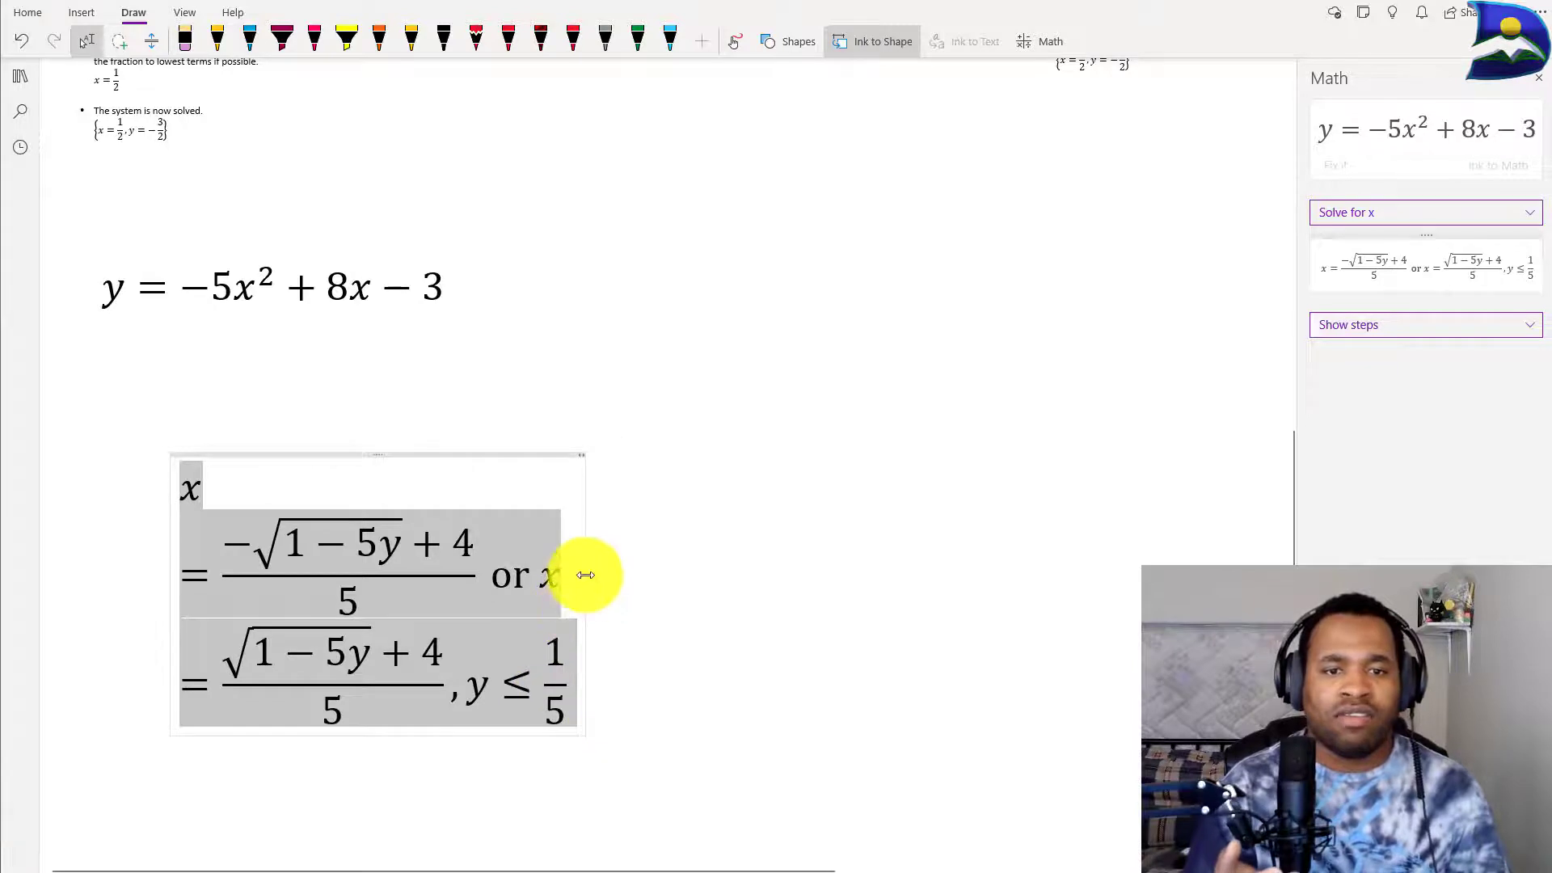
left_click_drag(585, 571, 1077, 565)
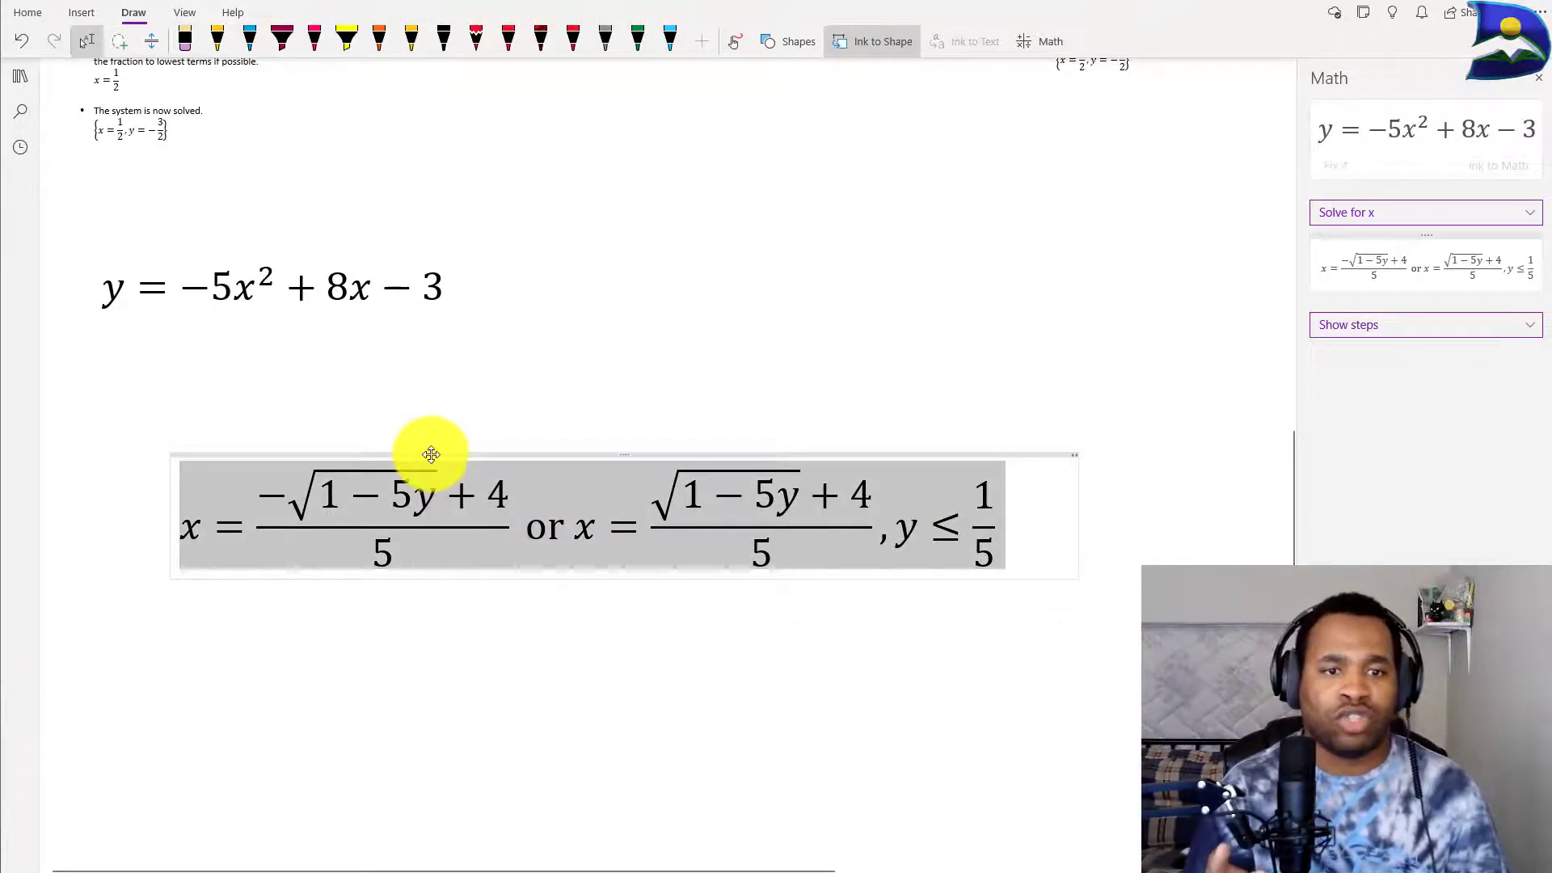
left_click_drag(429, 449, 372, 424)
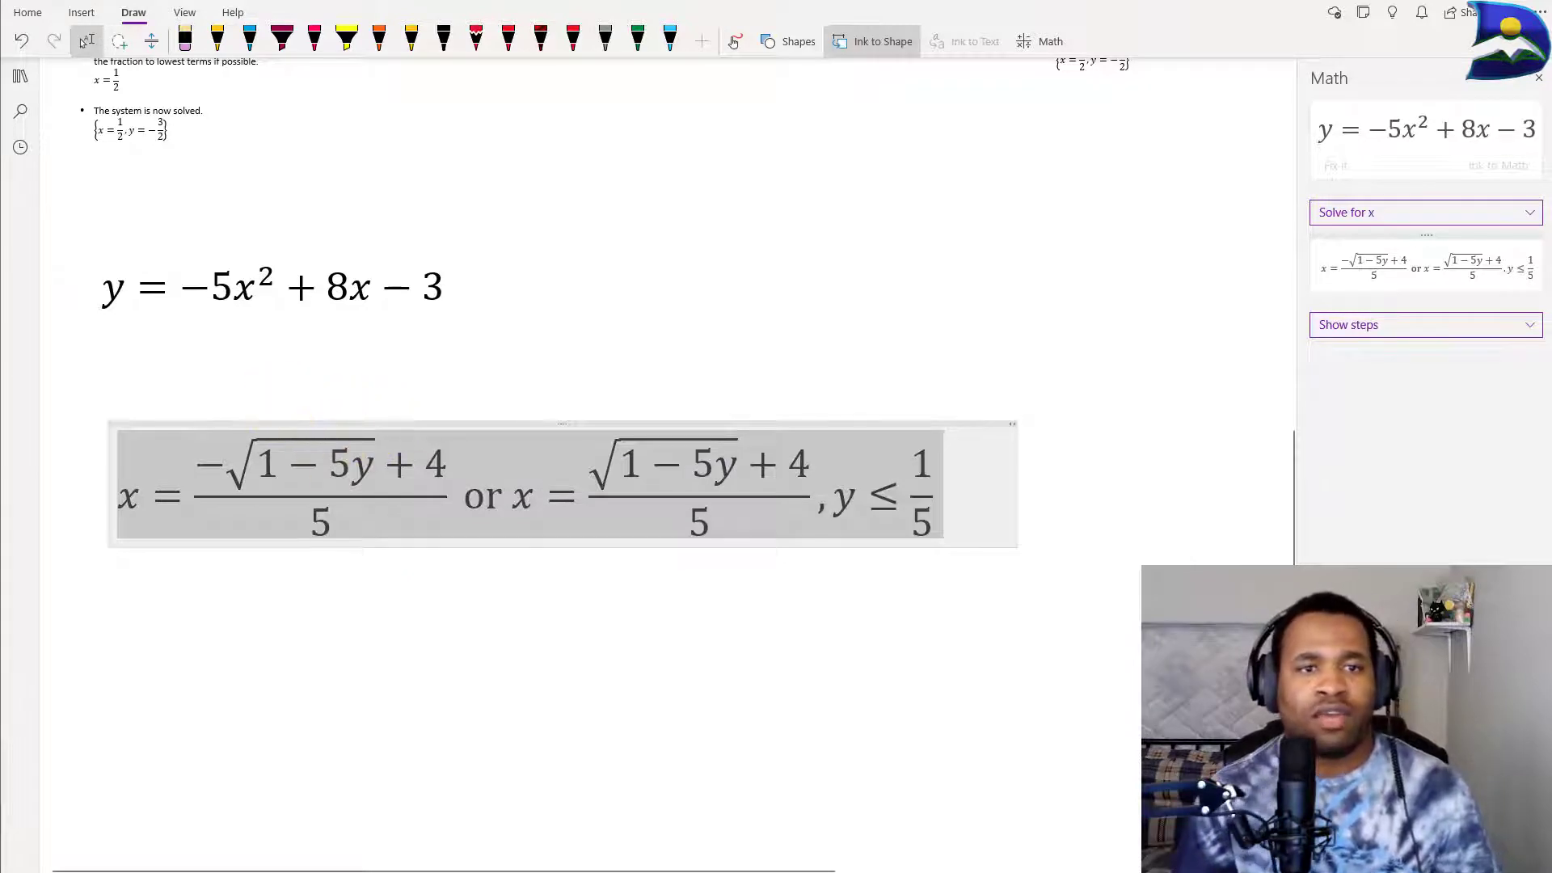
left_click(361, 762)
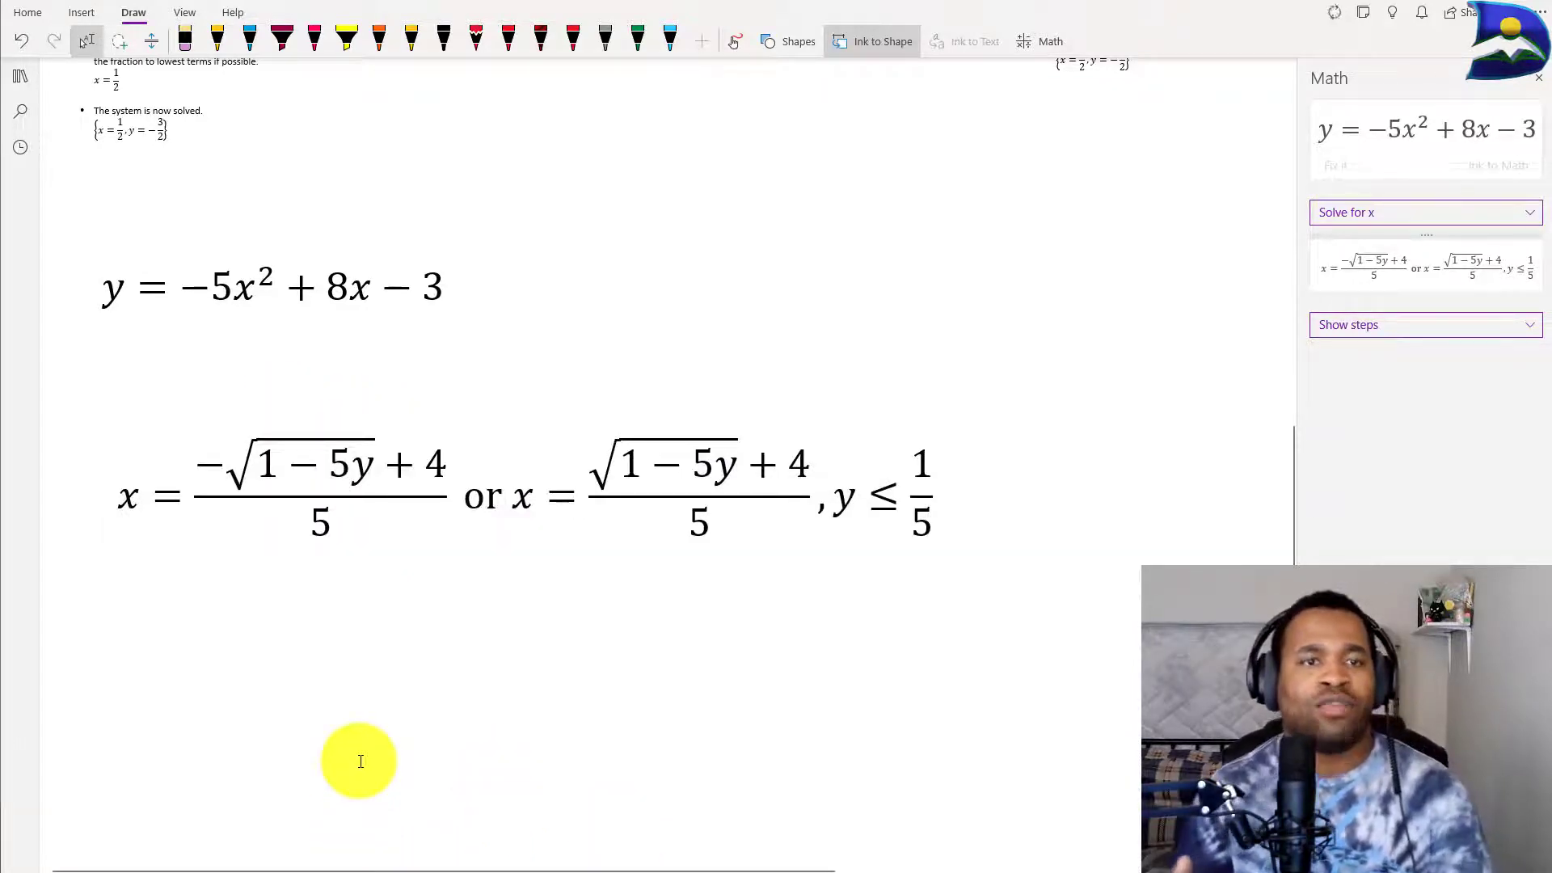
Step: Handwrite the heading "Solution" in blue between the equation and its solution, and underline it
left_click(250, 39)
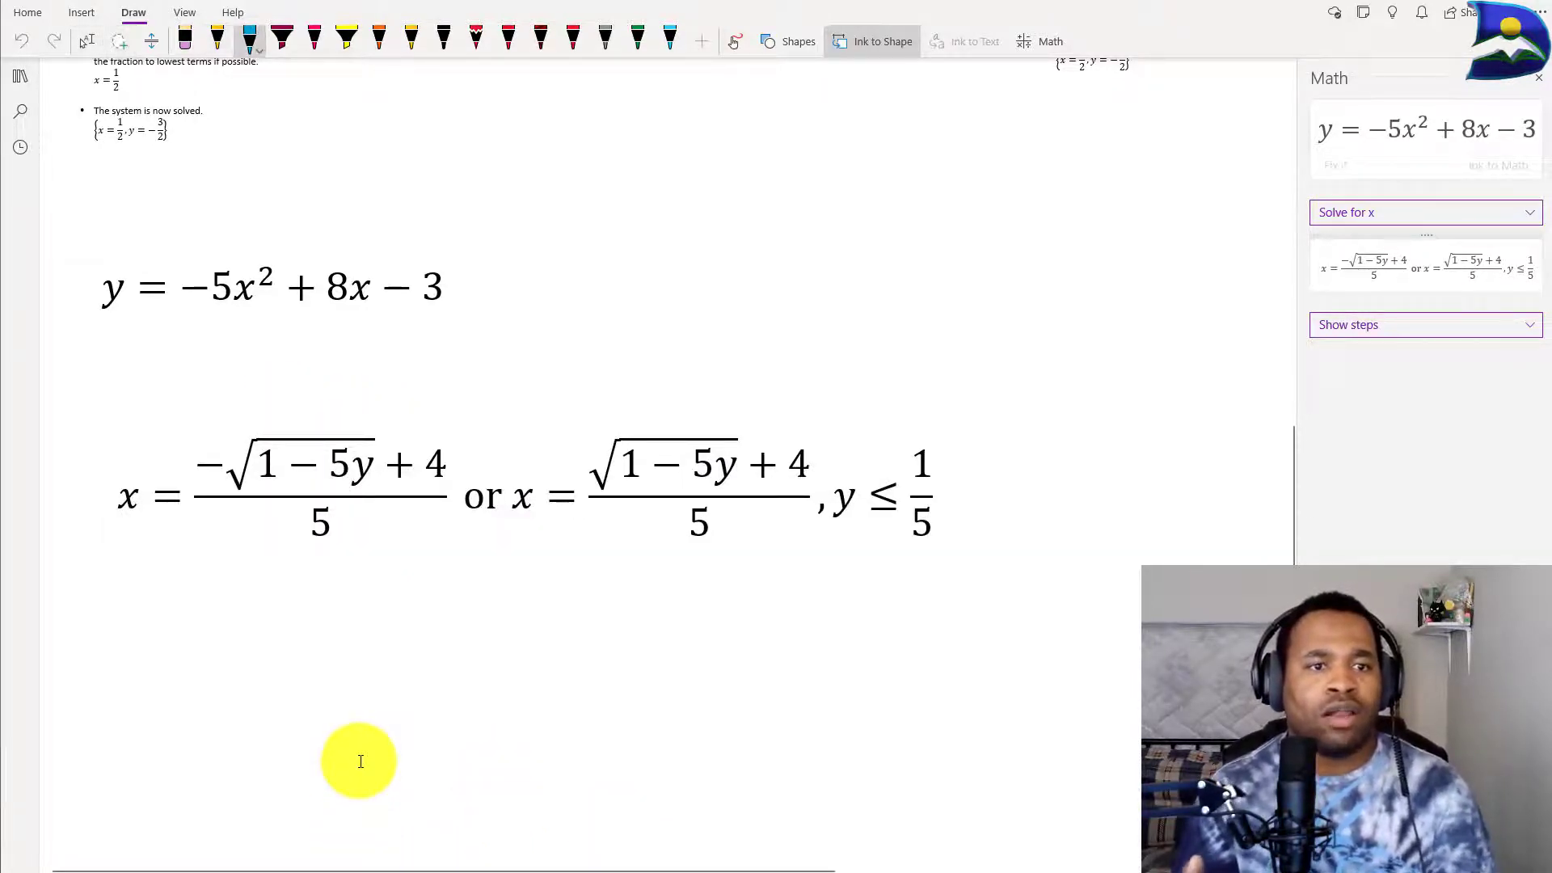
mouse_move(130, 371)
left_mouse_down()
mouse_move(112, 402)
mouse_move(146, 388)
mouse_move(162, 404)
left_mouse_up()
left_click_drag(173, 388, 197, 402)
mouse_move(209, 372)
left_mouse_down()
mouse_move(207, 402)
mouse_move(229, 382)
left_mouse_up()
mouse_move(231, 387)
left_mouse_down()
mouse_move(232, 404)
mouse_move(254, 391)
mouse_move(285, 404)
left_mouse_up()
left_click(250, 377)
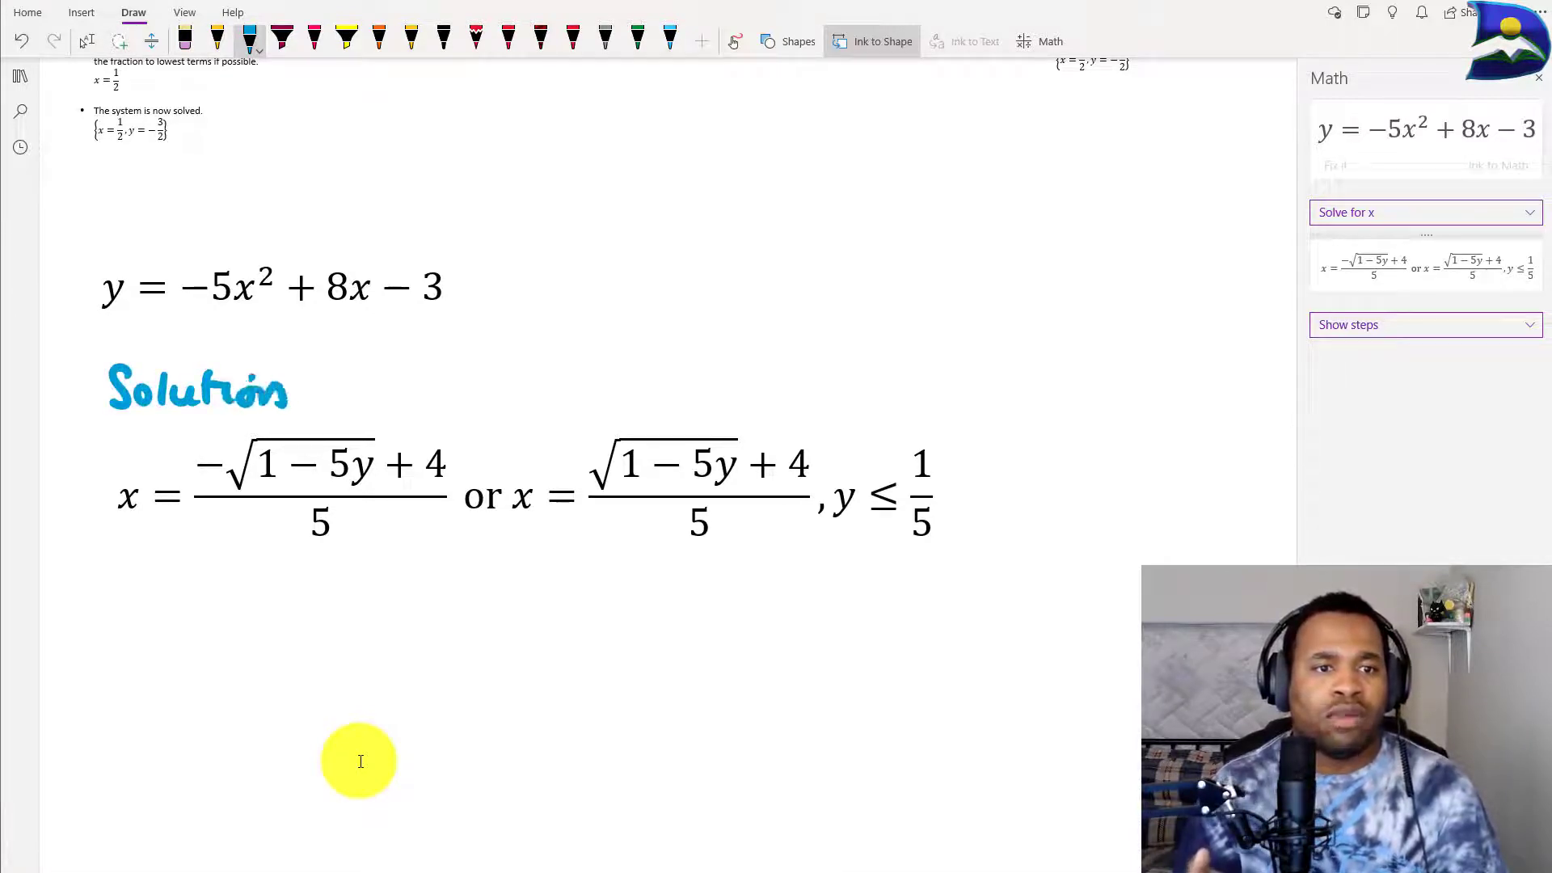
mouse_move(170, 411)
left_mouse_down()
mouse_move(273, 414)
mouse_move(136, 411)
left_mouse_up()
Step: Try to convert the handwritten "Solution" heading to typed text, and undo the conversion
left_click(87, 41)
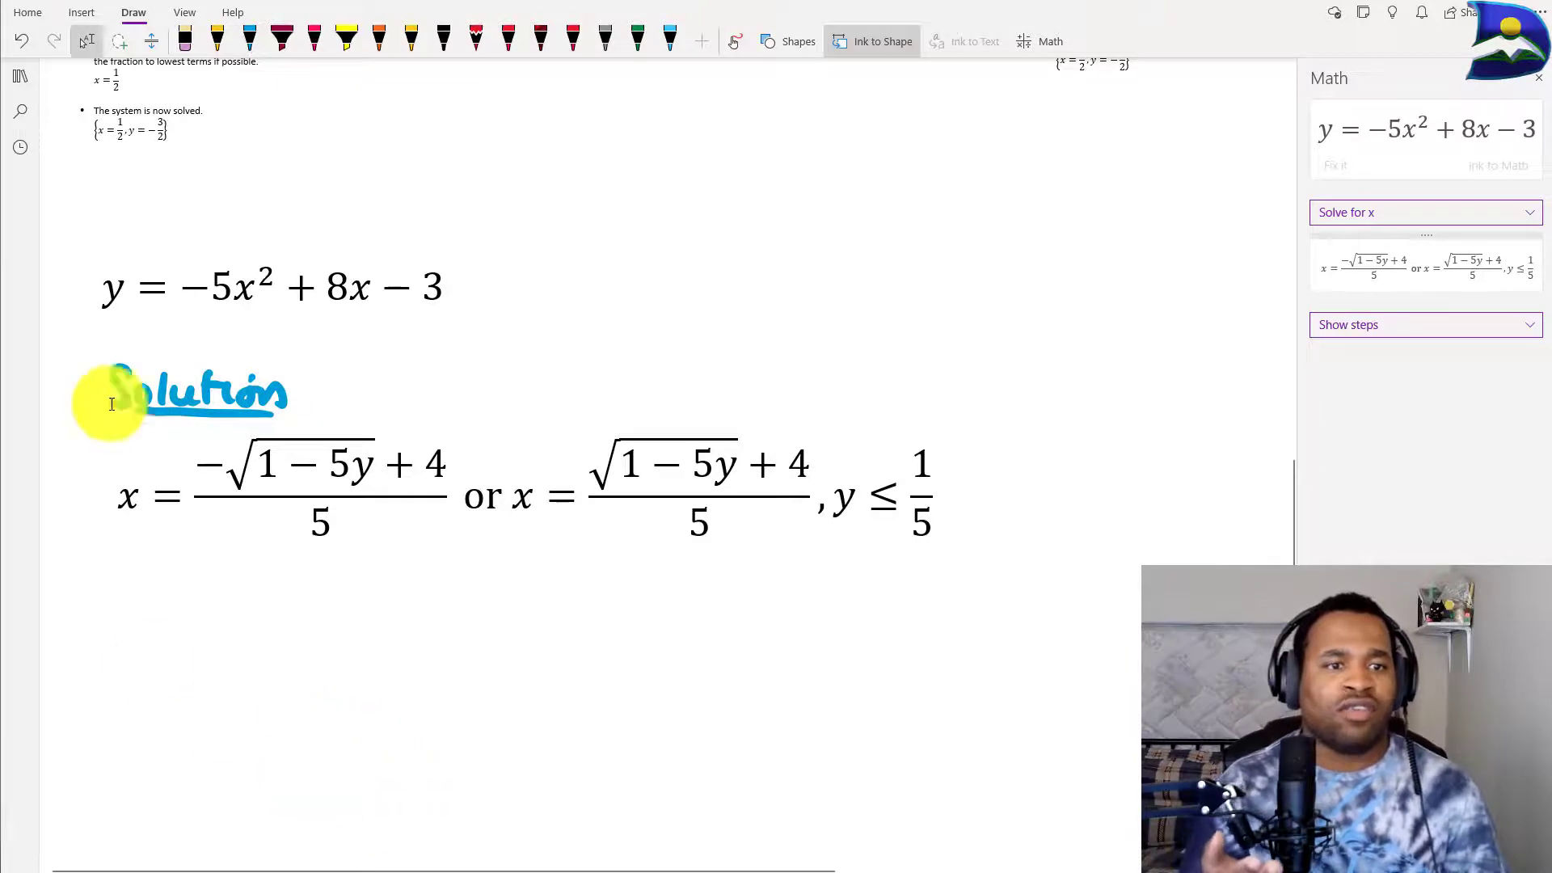
left_click_drag(77, 349, 332, 423)
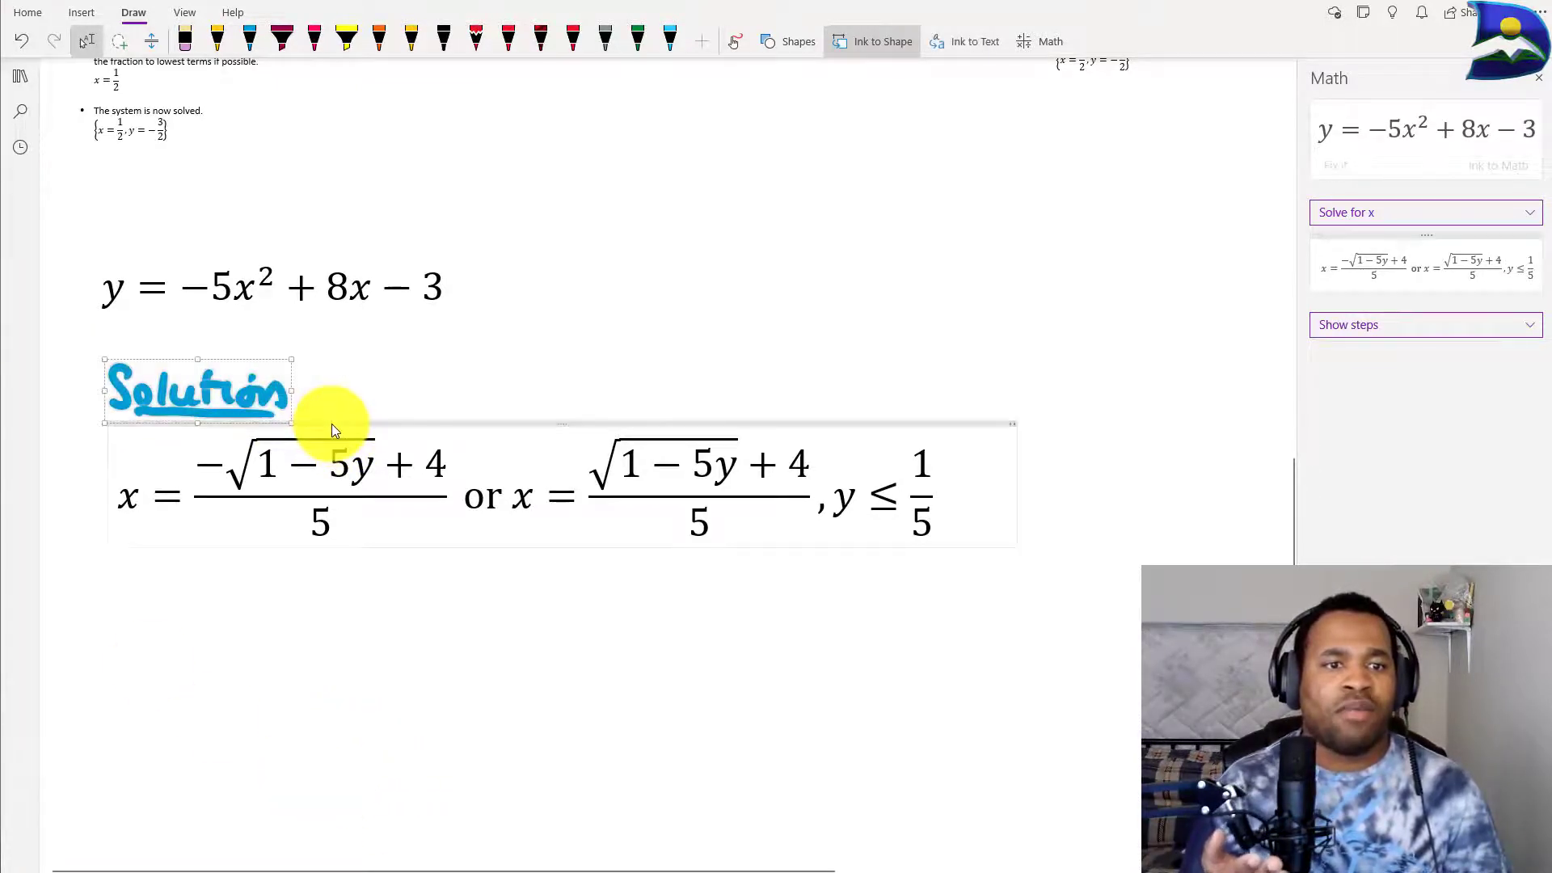
left_click(963, 41)
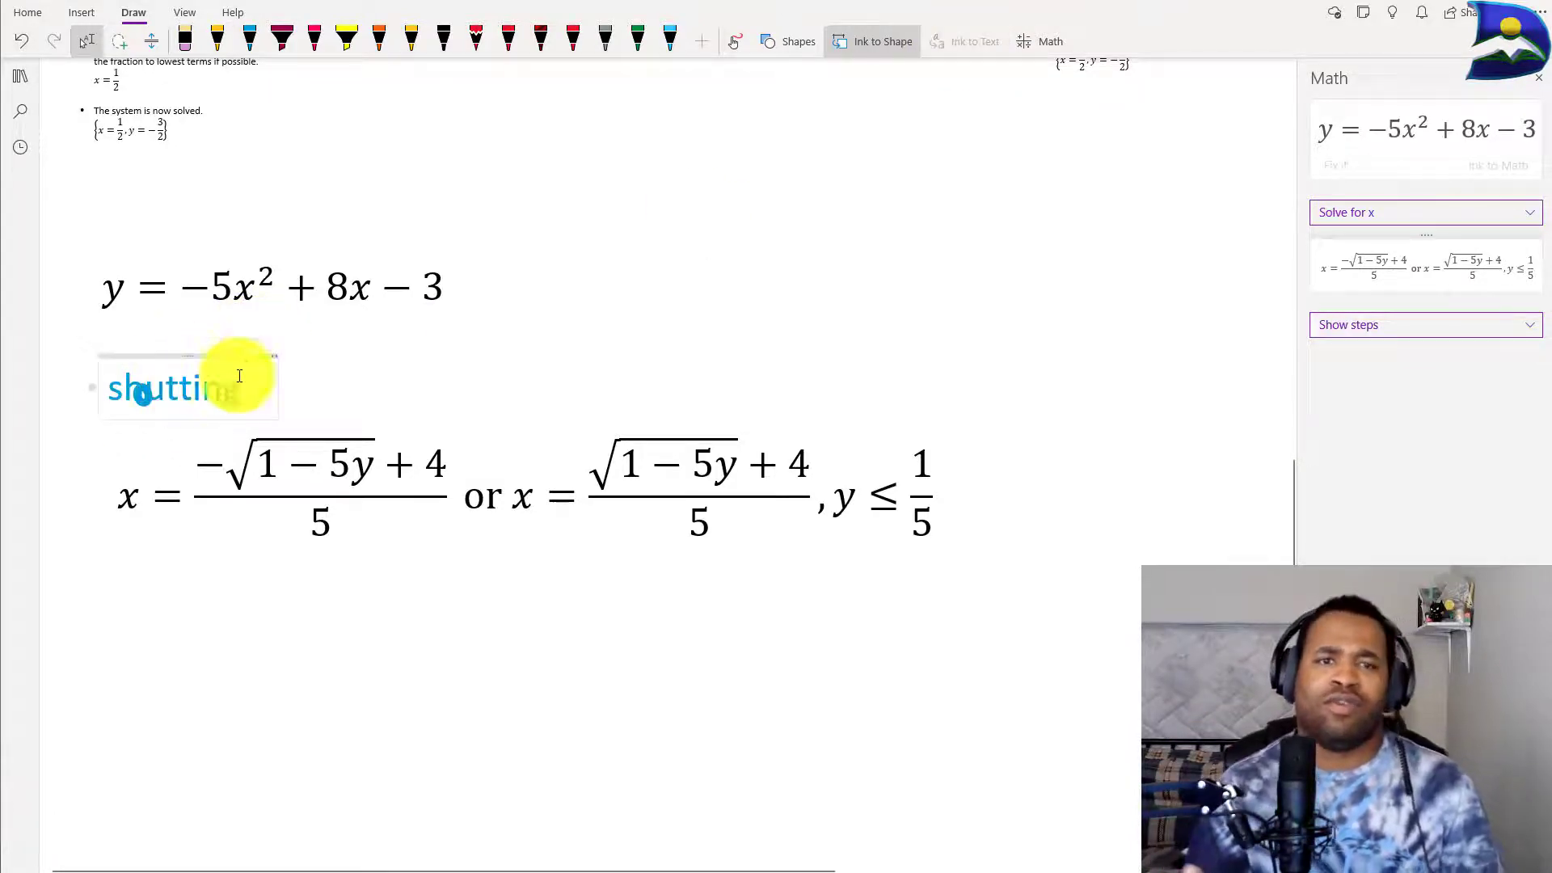
left_click(21, 41)
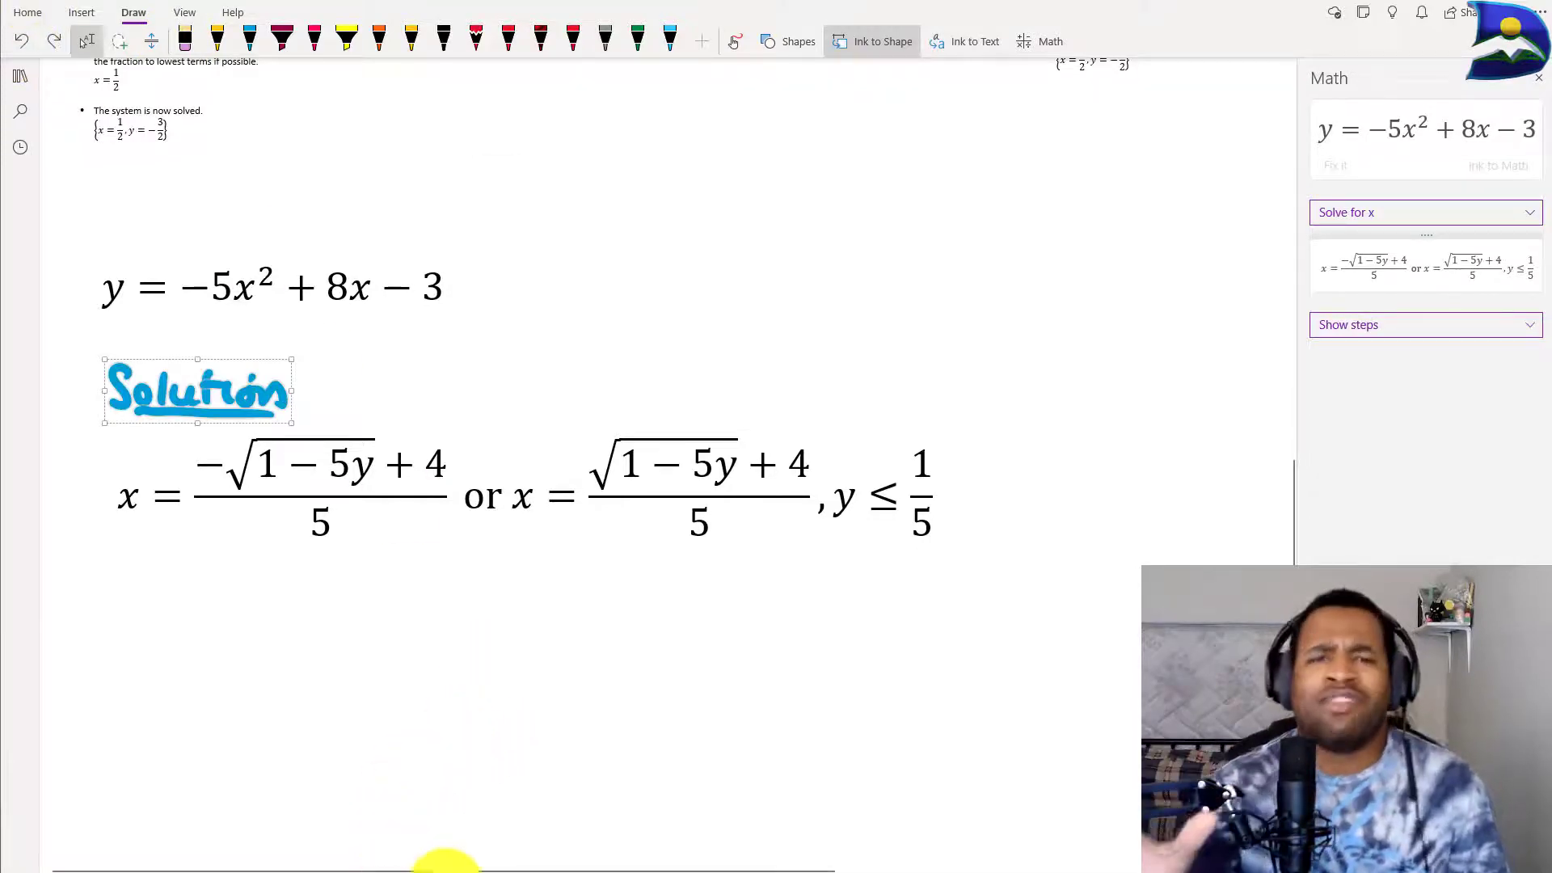
left_click(467, 703)
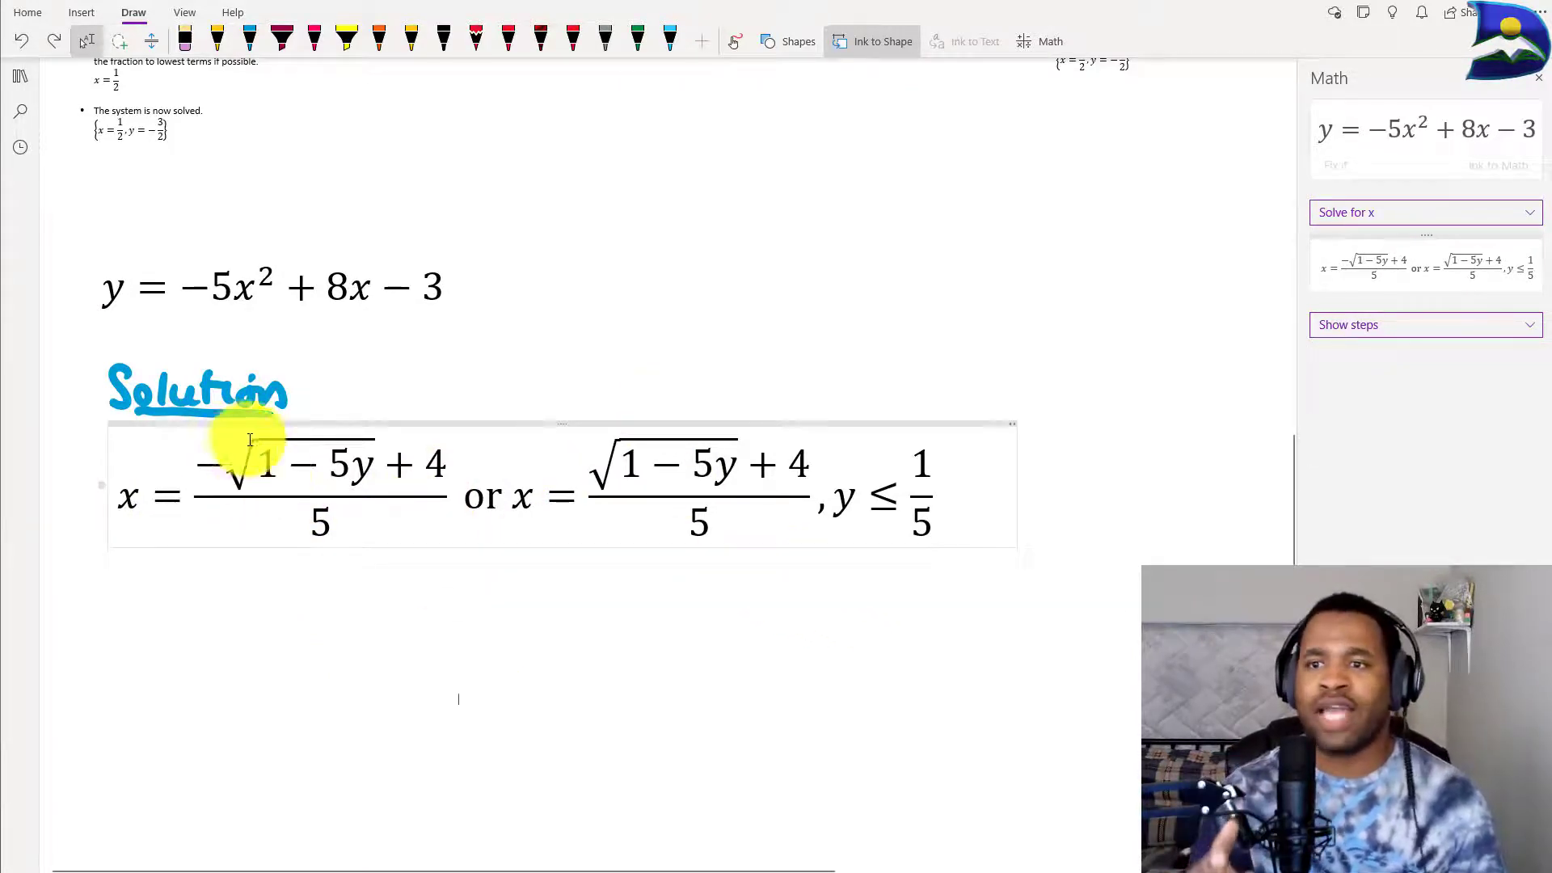
Step: Generate the solution steps using the quadratic formula and place them on the page below the solution for x
left_click(1523, 220)
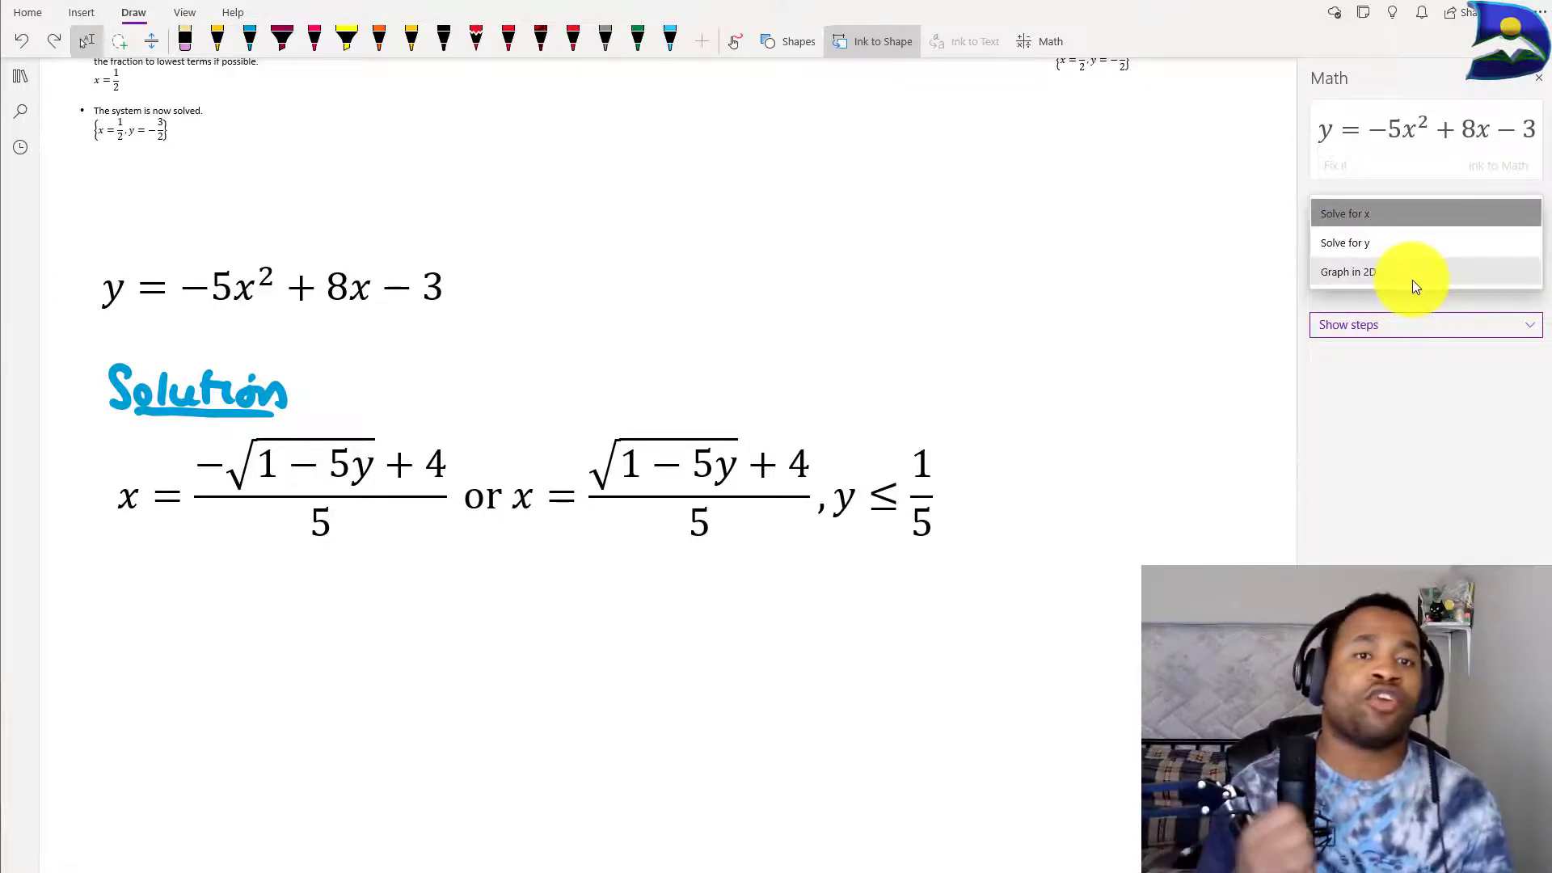
left_click(1521, 323)
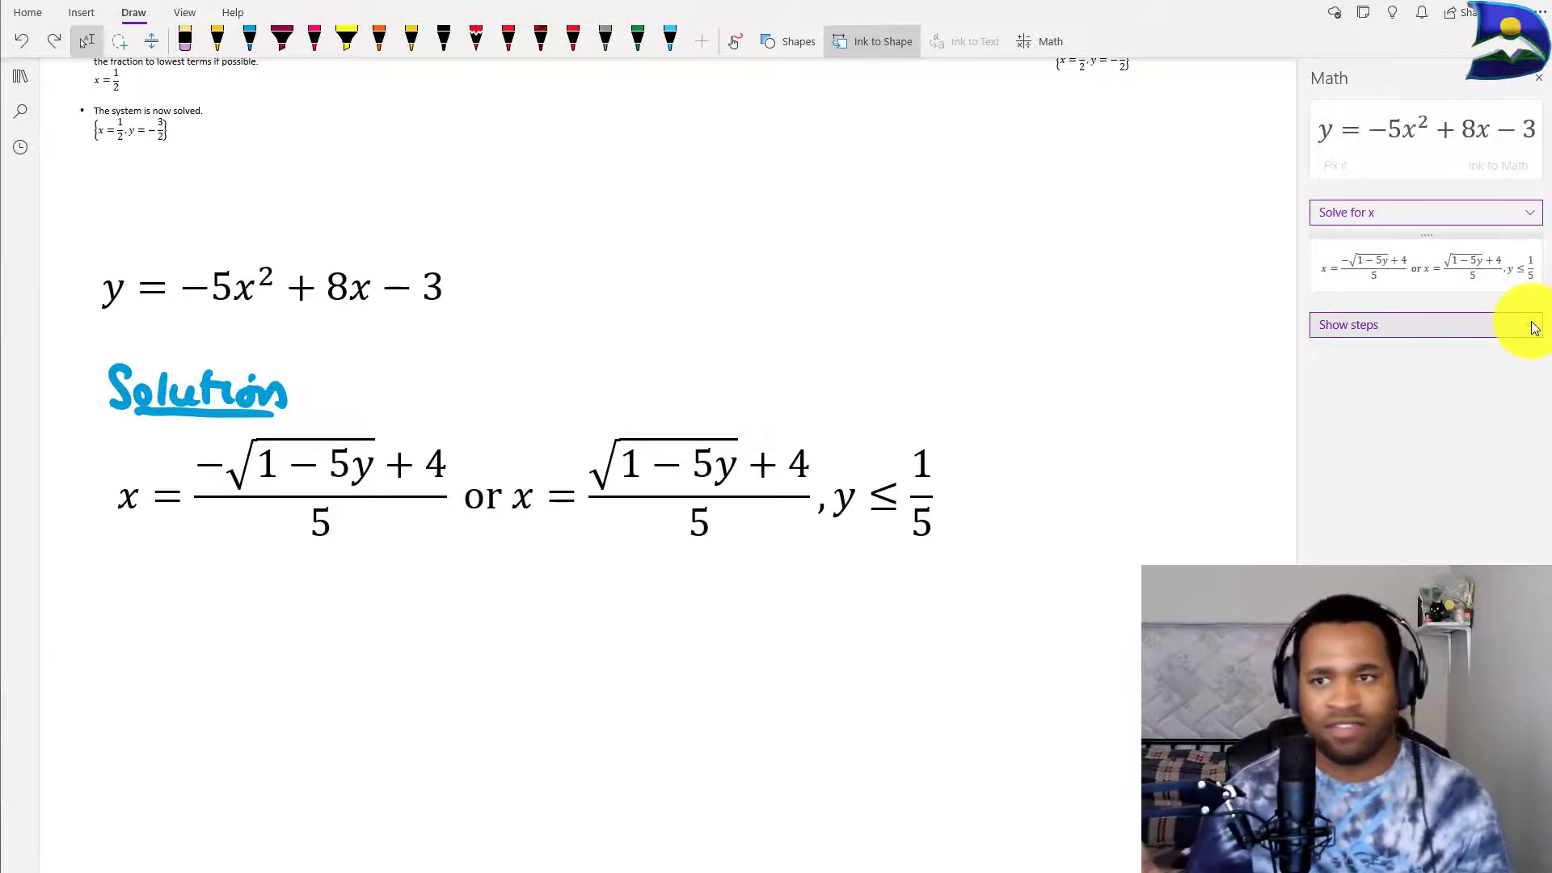
left_click(1534, 327)
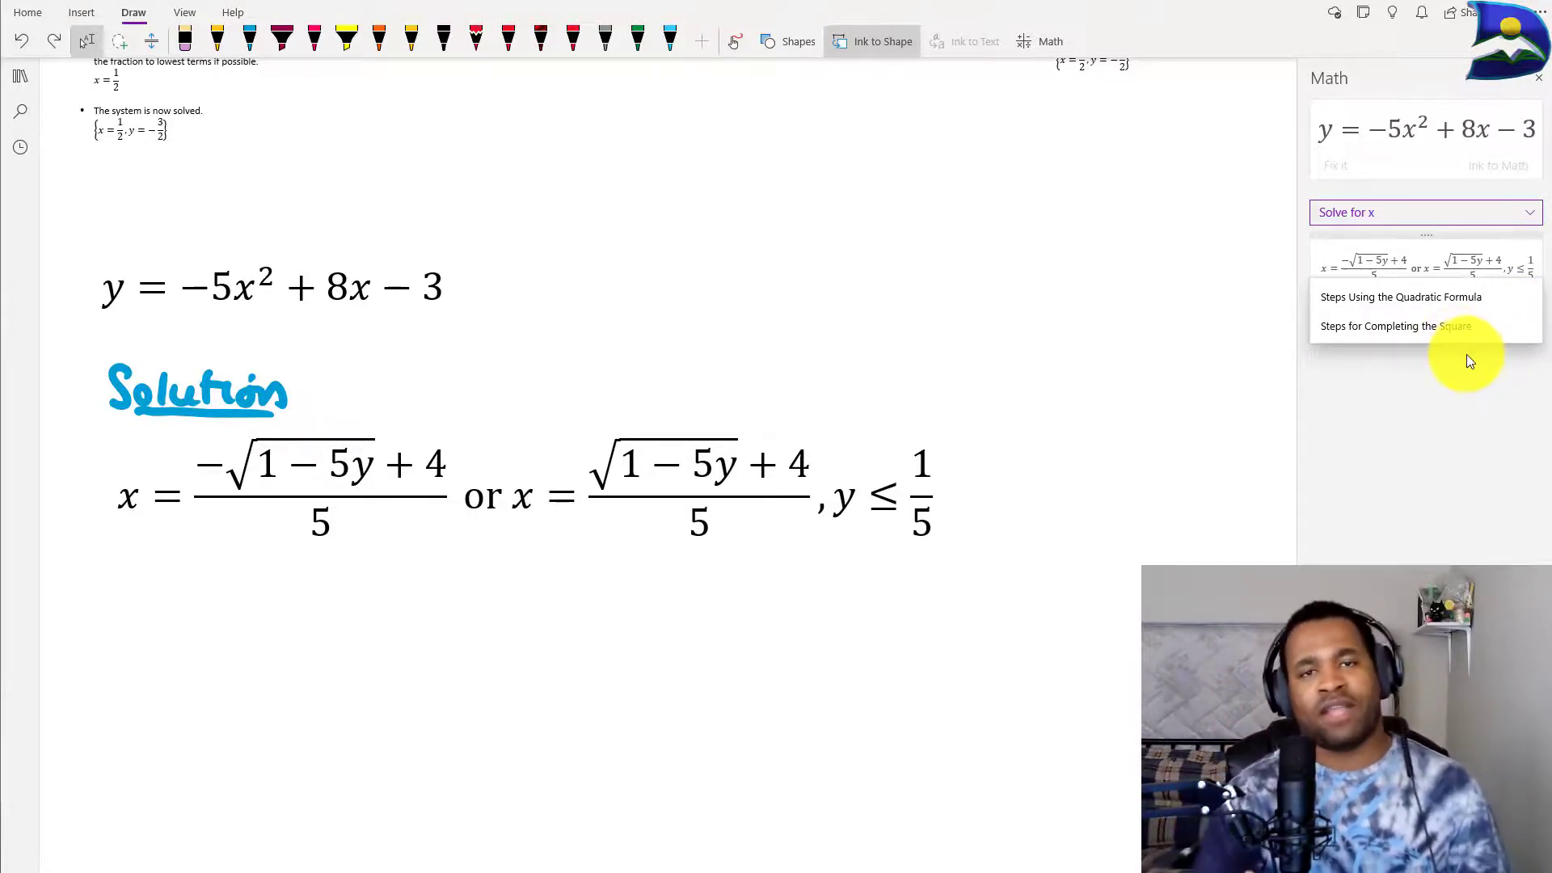
left_click(1398, 303)
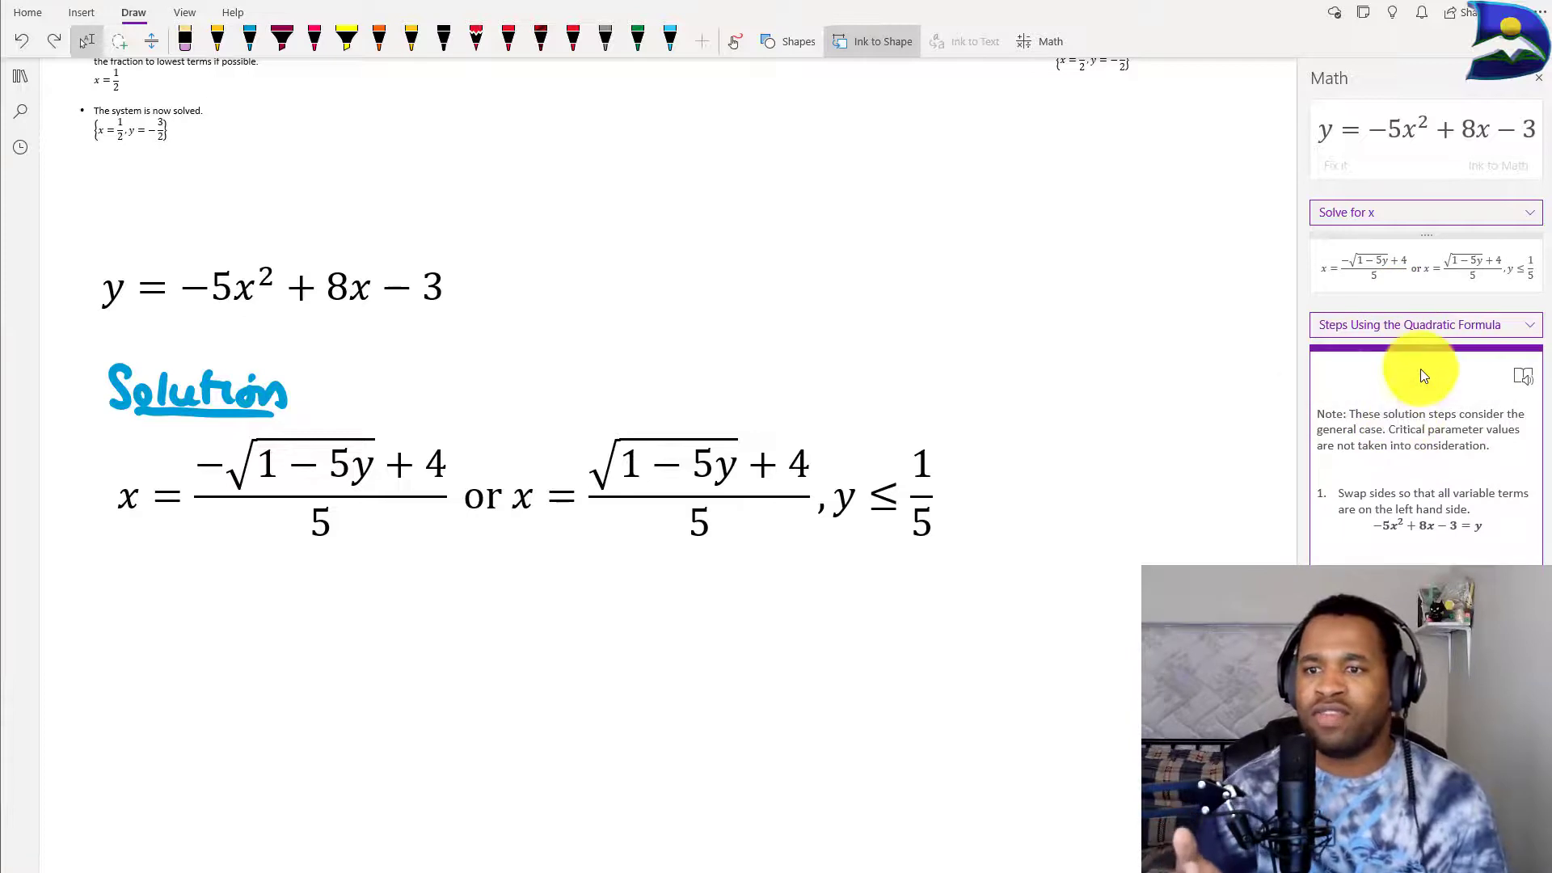
left_click_drag(1421, 367, 127, 595)
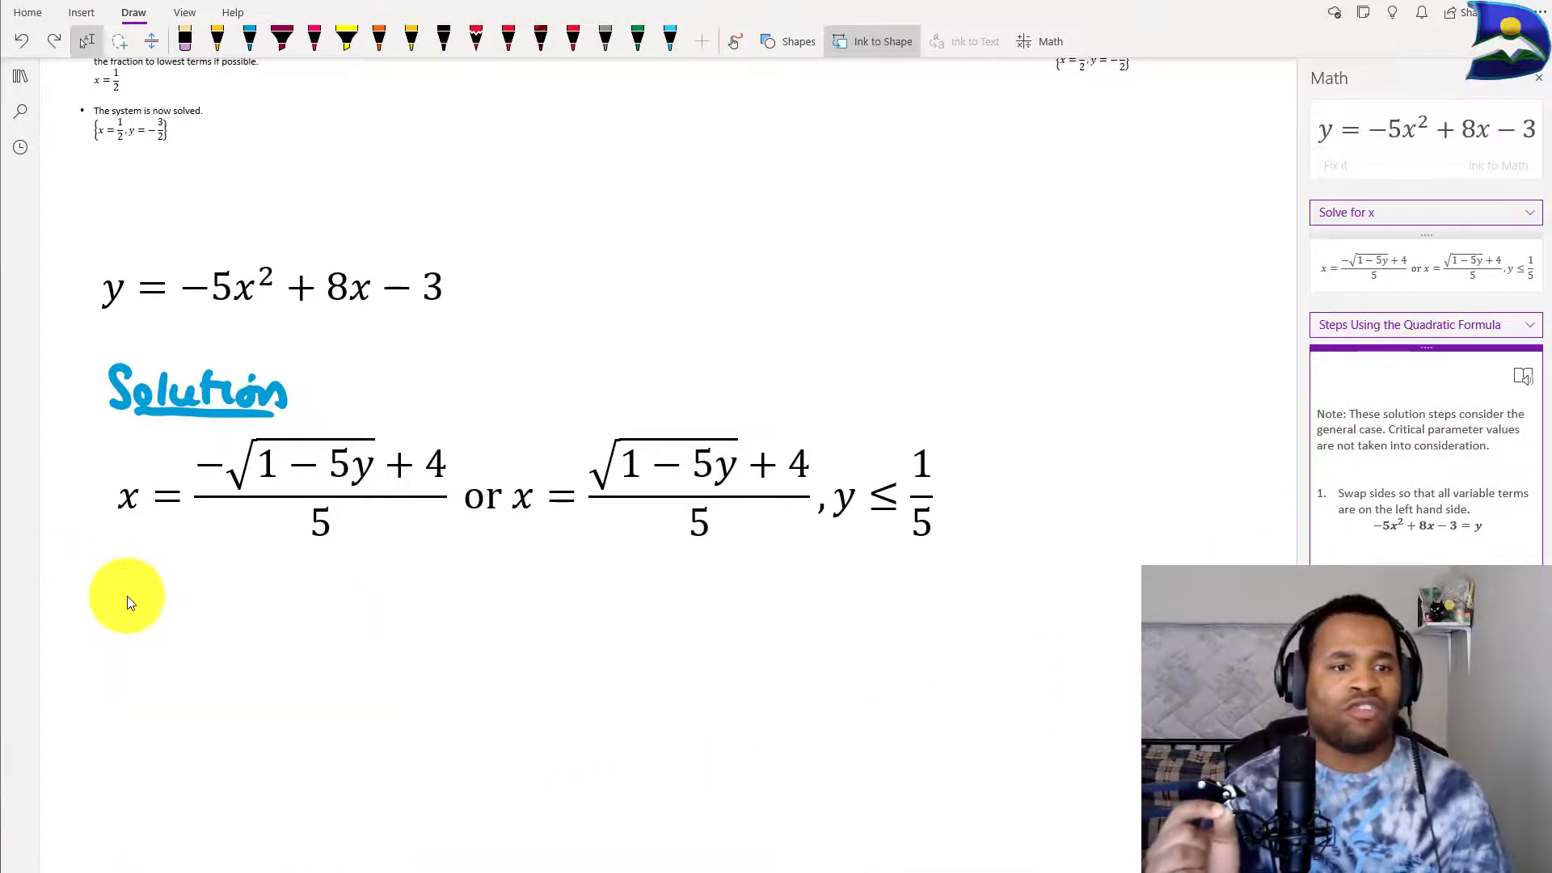
Step: Examine the inserted quadratic formula steps and select the formula in the third bullet
scroll(321, 324, "up", 10)
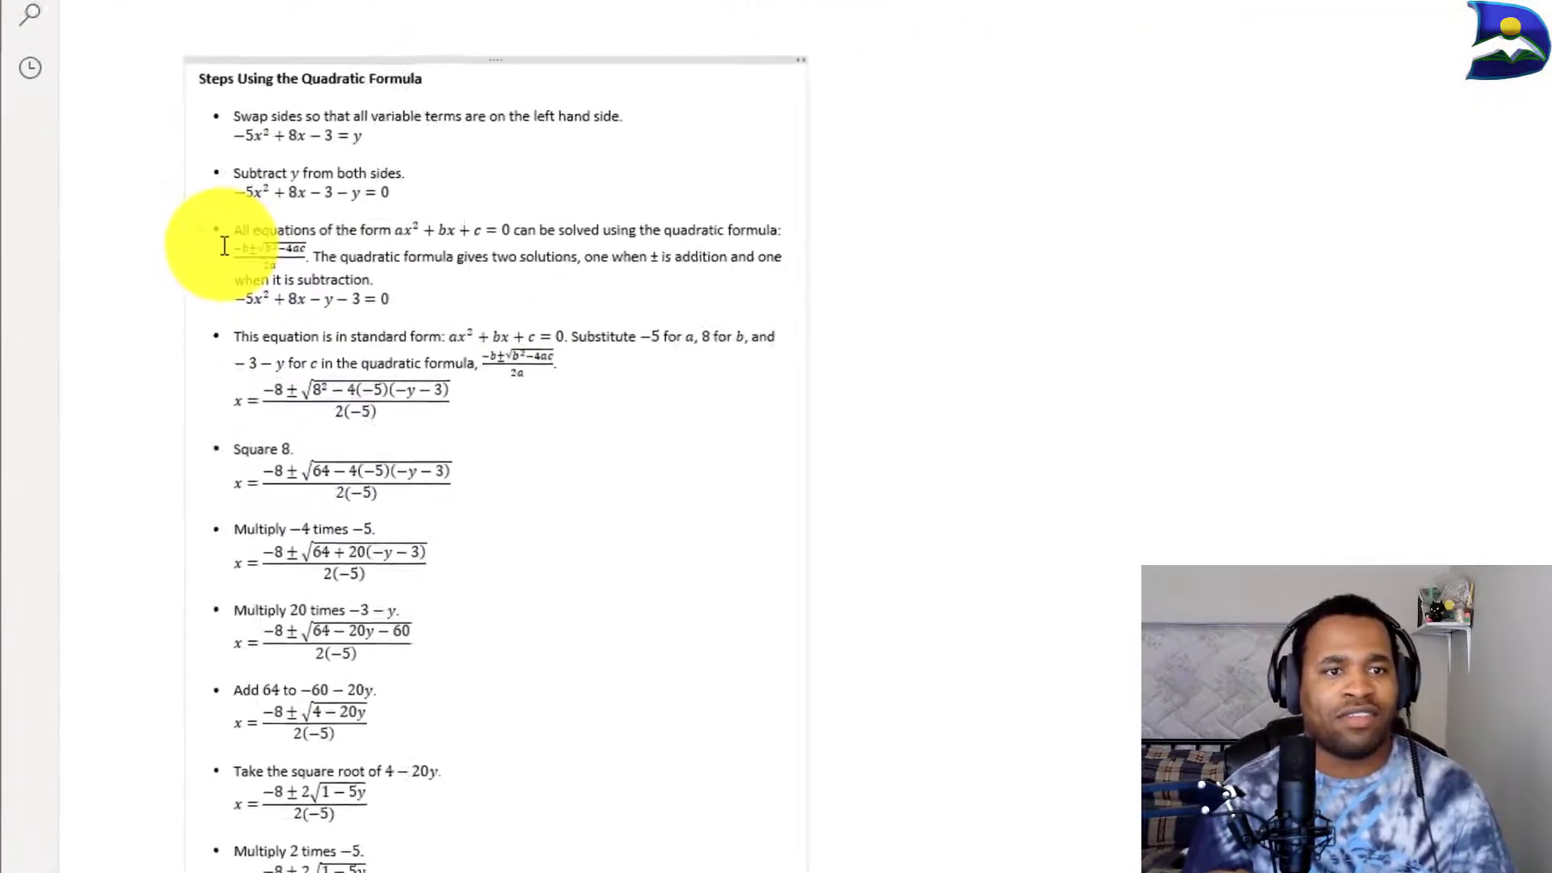
left_click_drag(194, 259, 253, 264)
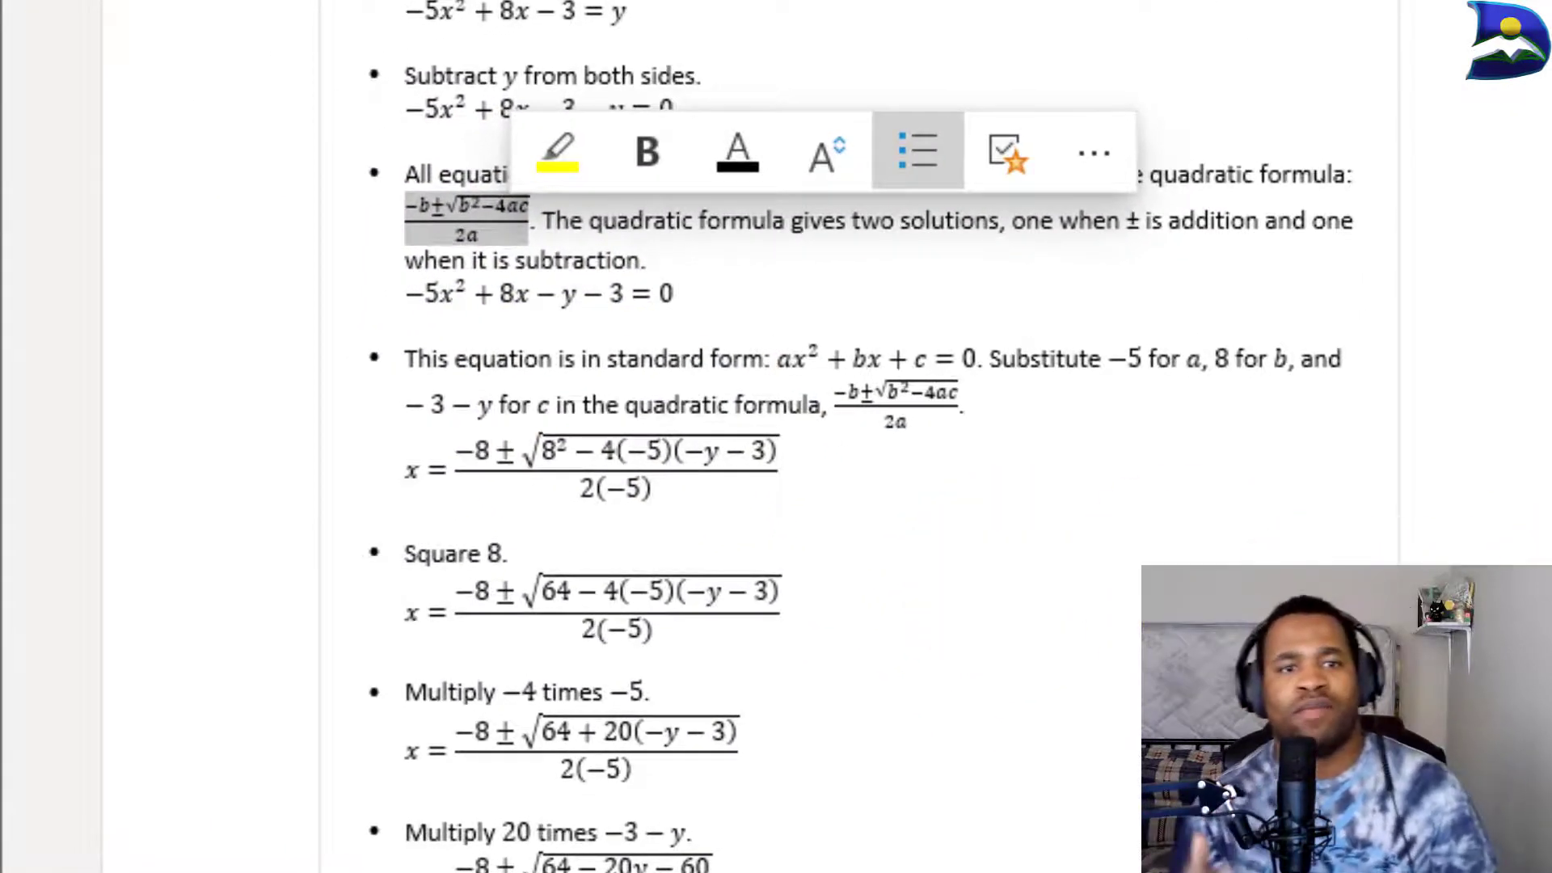
Step: Generate the solution steps for completing the square and place them on the page beside the quadratic formula steps
scroll(1535, 607, "up", 3)
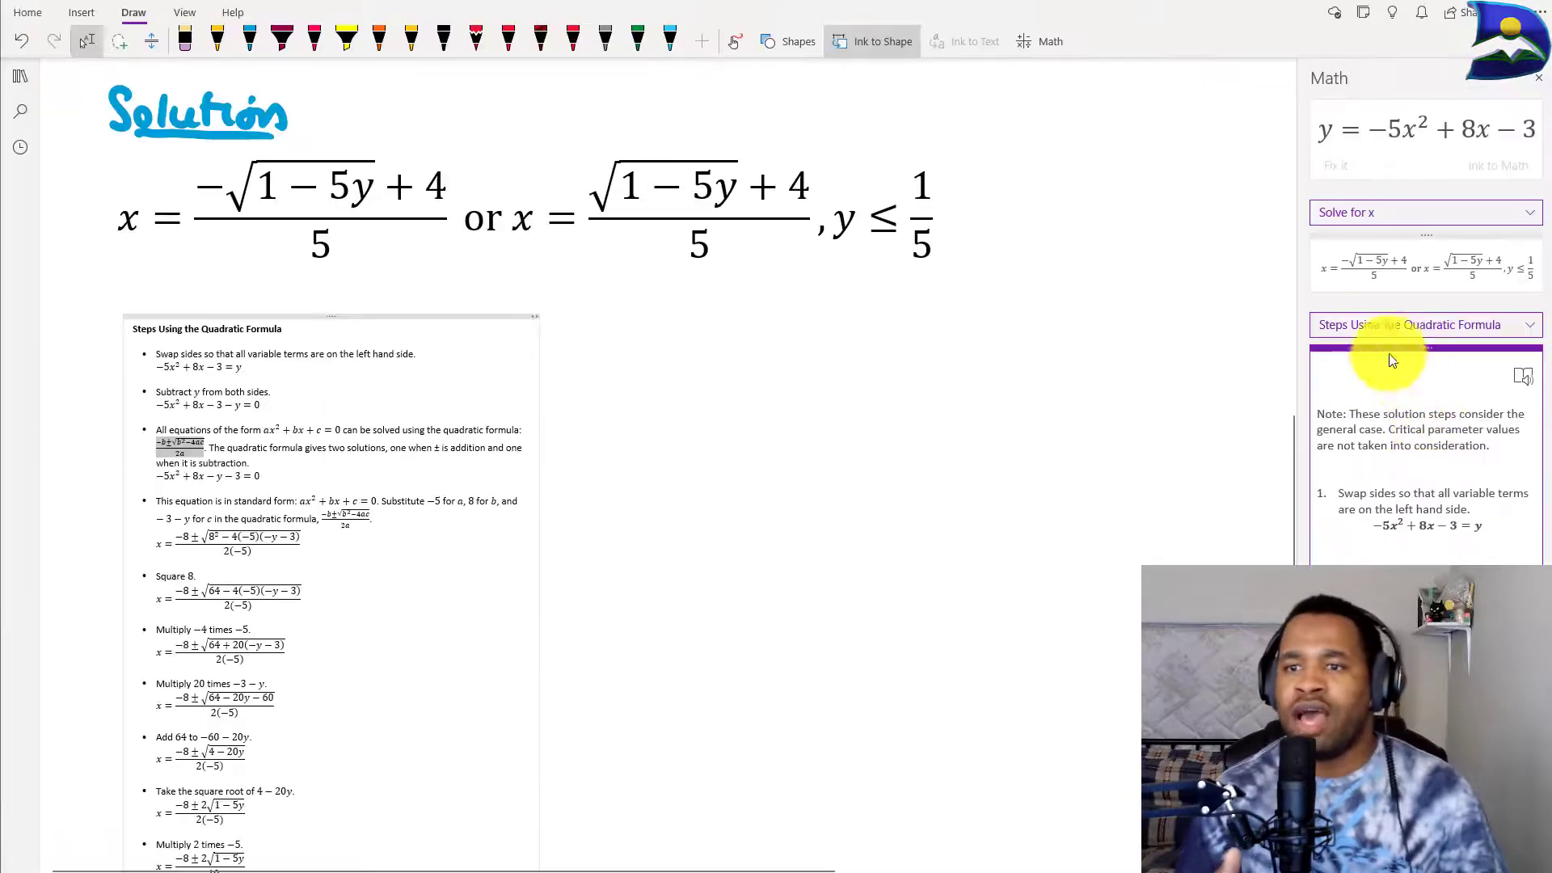
left_click(1514, 330)
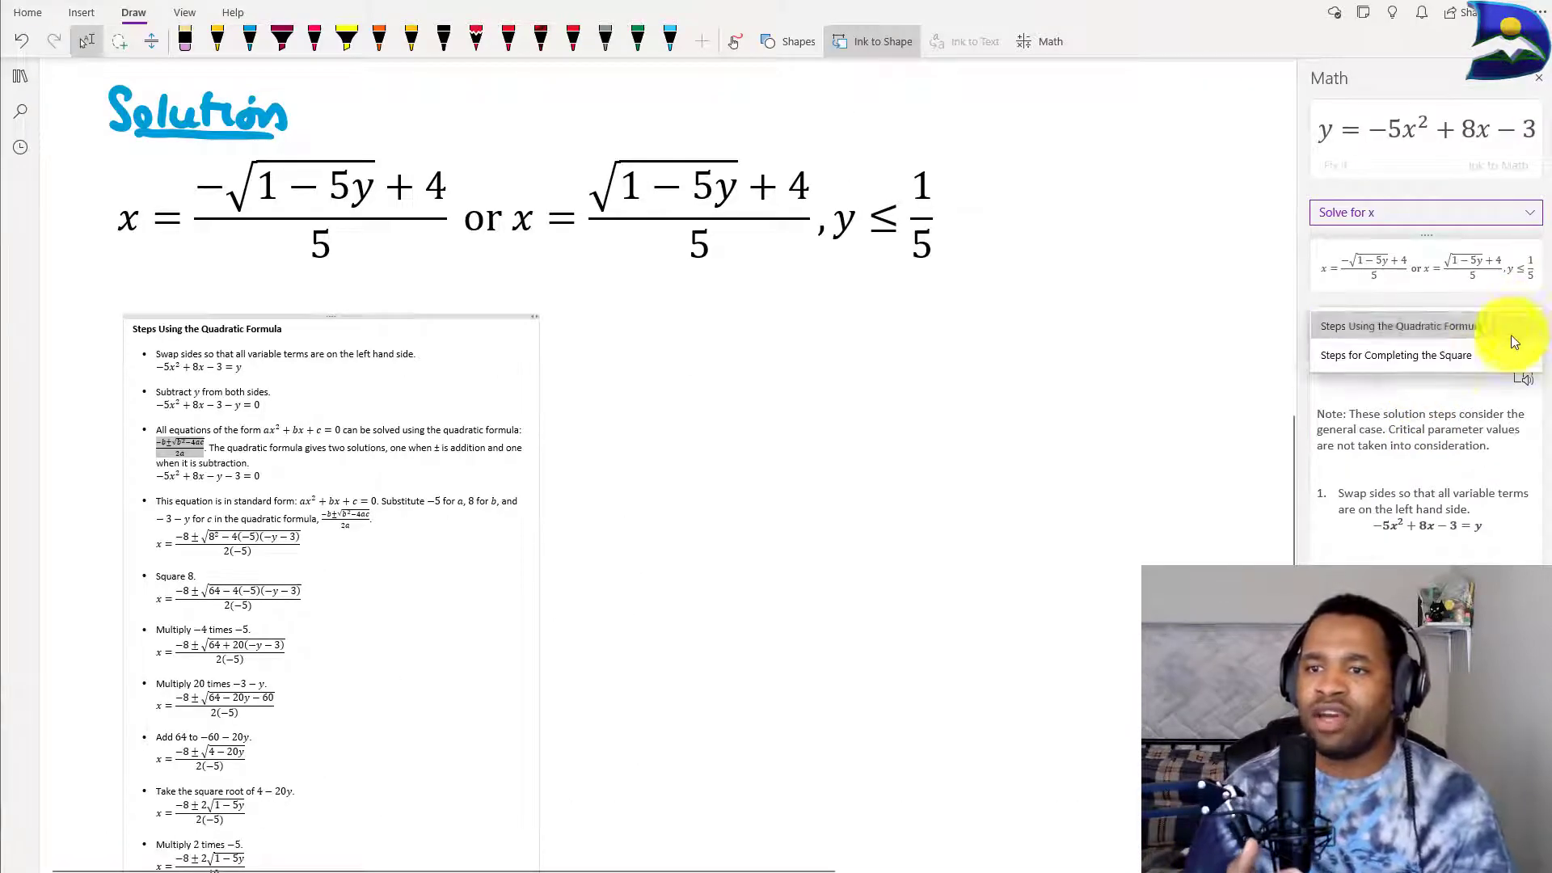
left_click(1436, 356)
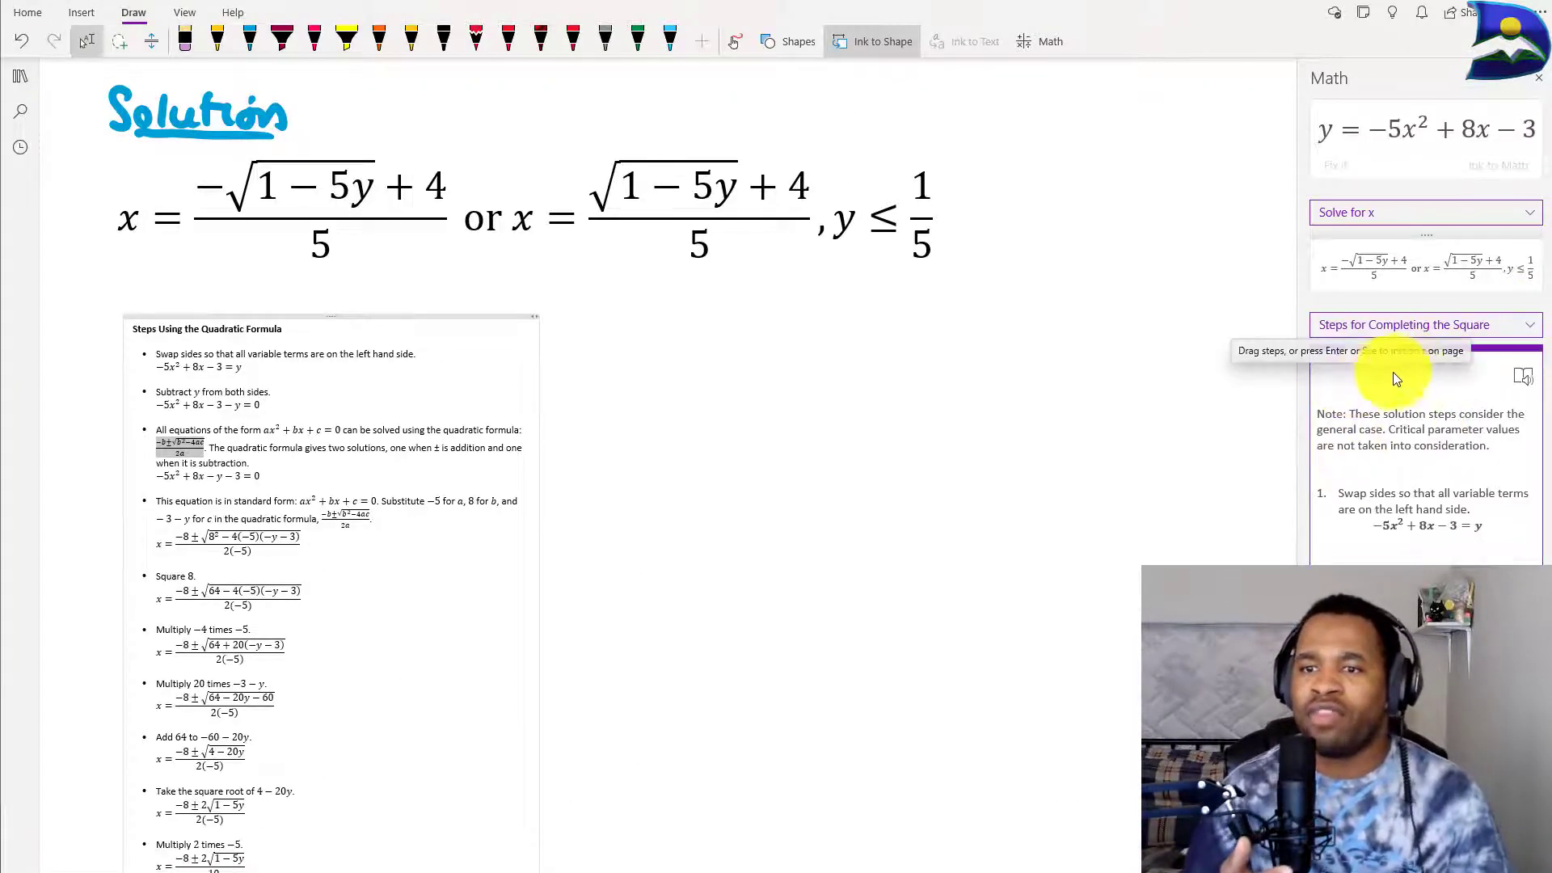
left_click_drag(1394, 372, 621, 348)
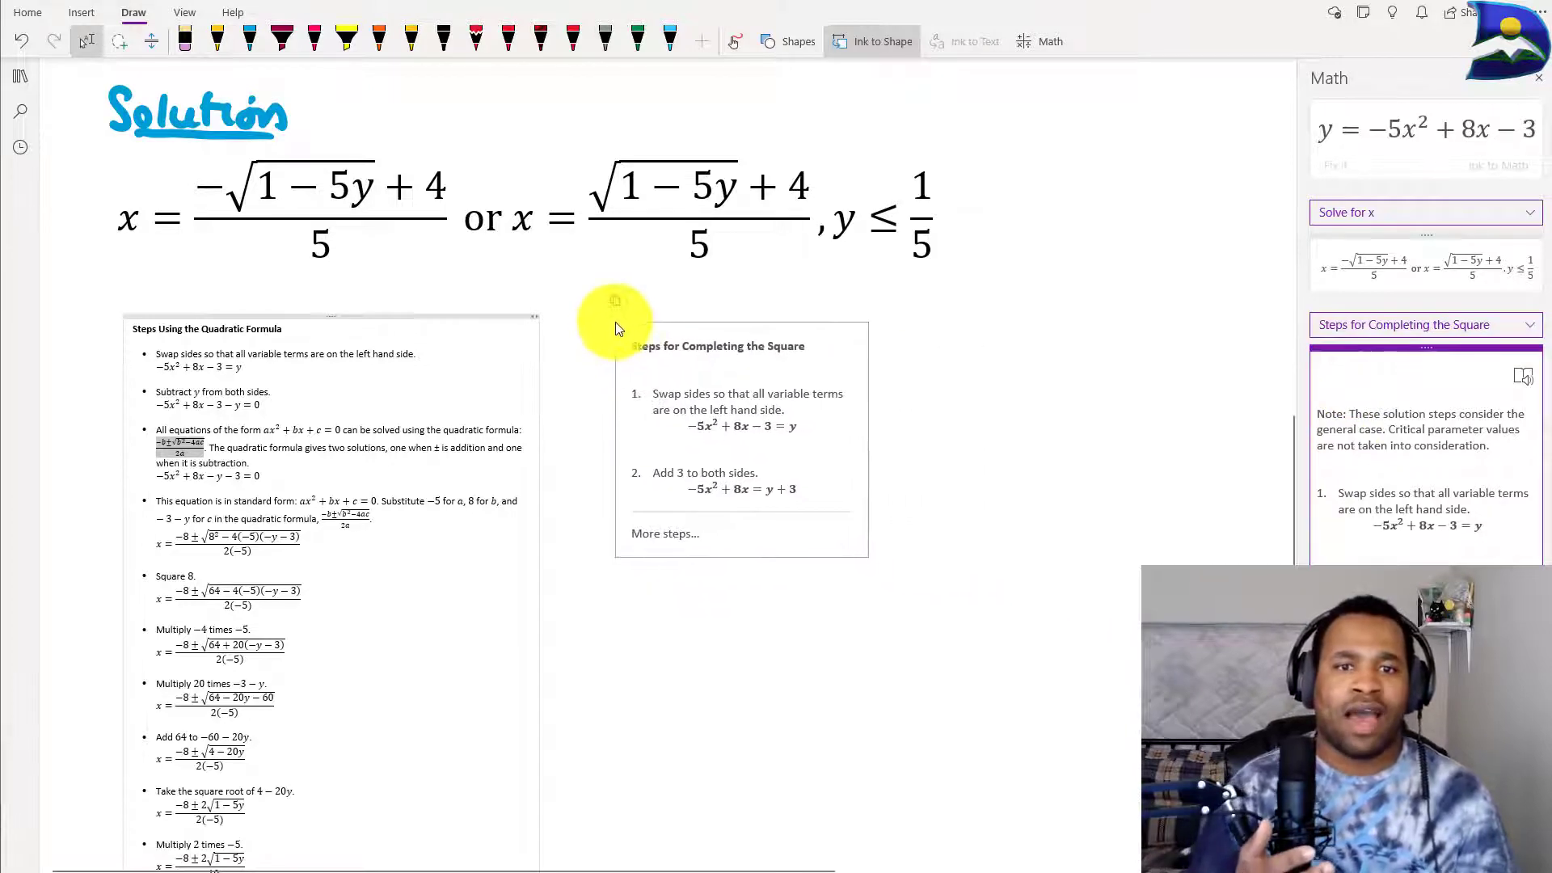
Step: Review the inserted completing-the-square steps and the simultaneous equations solved at the start of the page with their worked methods
scroll(785, 457, "down", 3)
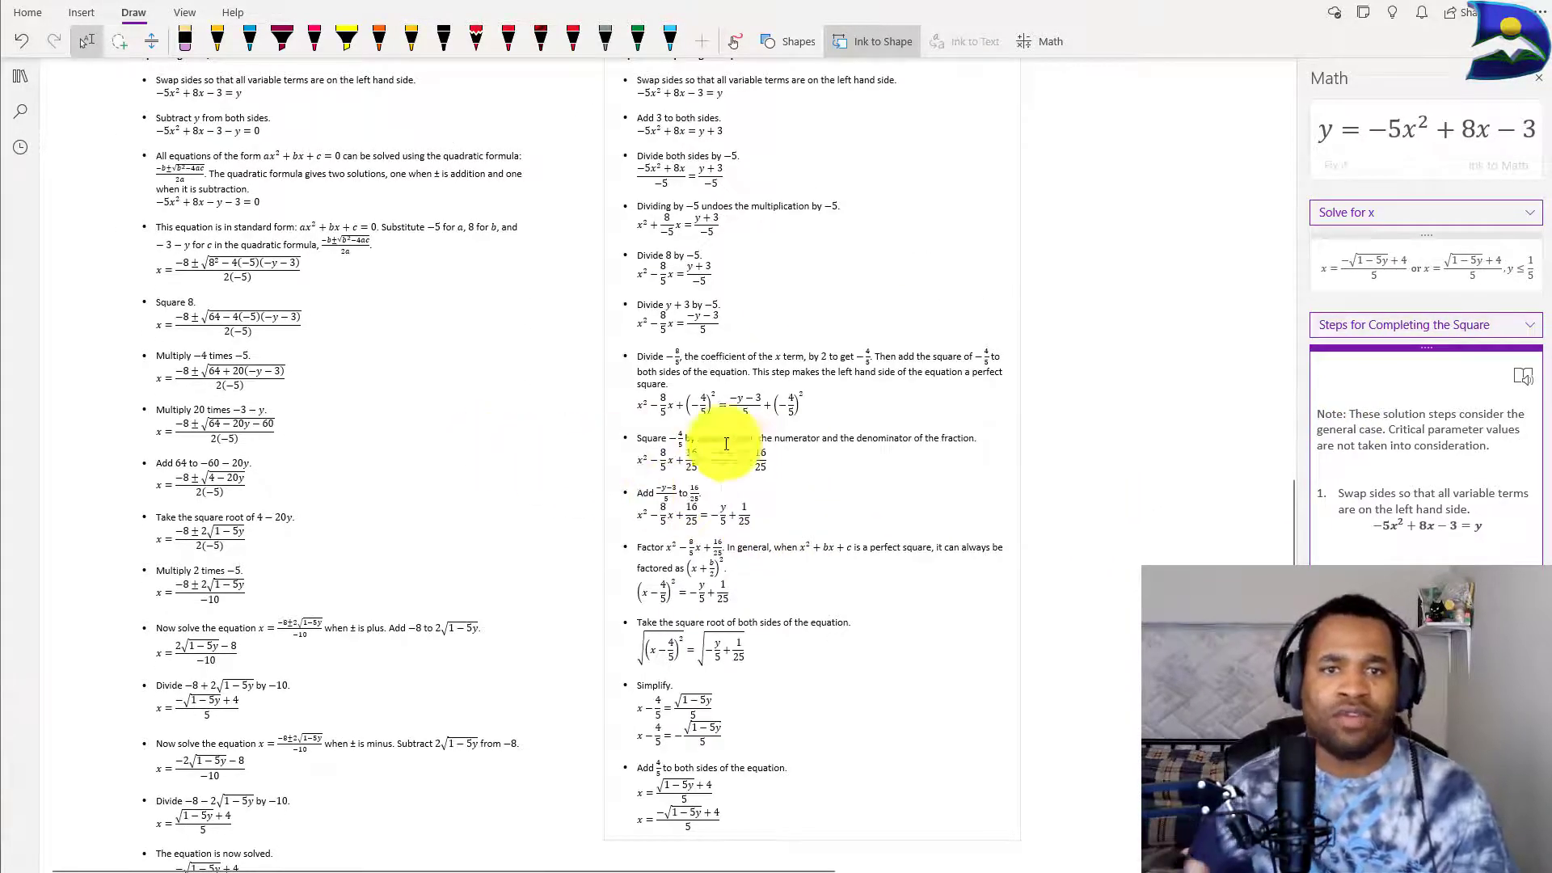
scroll(704, 615, "up", 3)
scroll(705, 625, "up", 1)
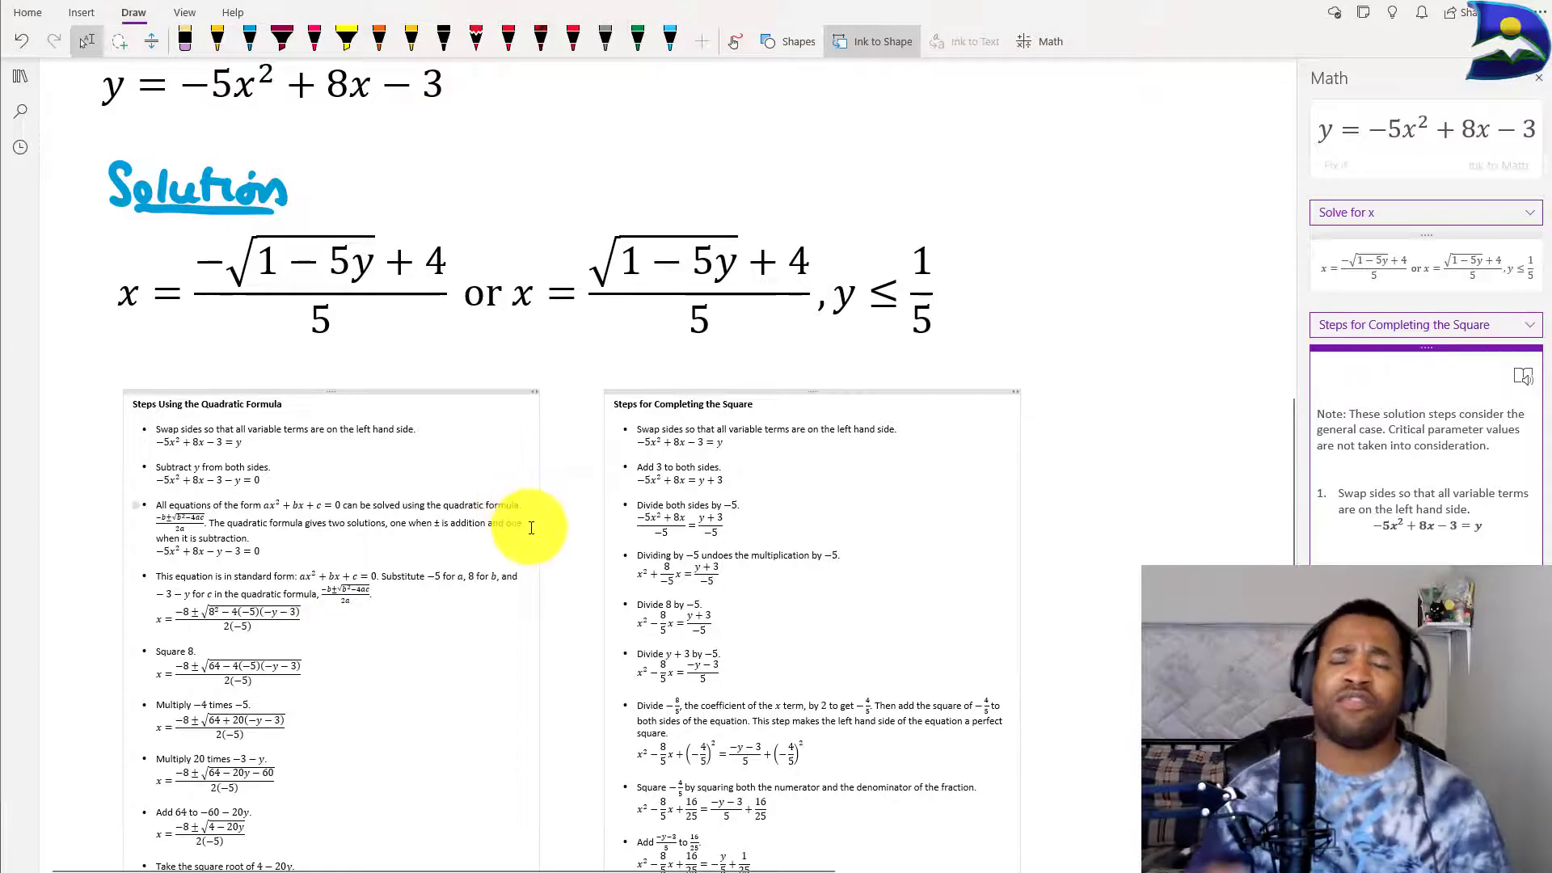
scroll(602, 481, "up", 20)
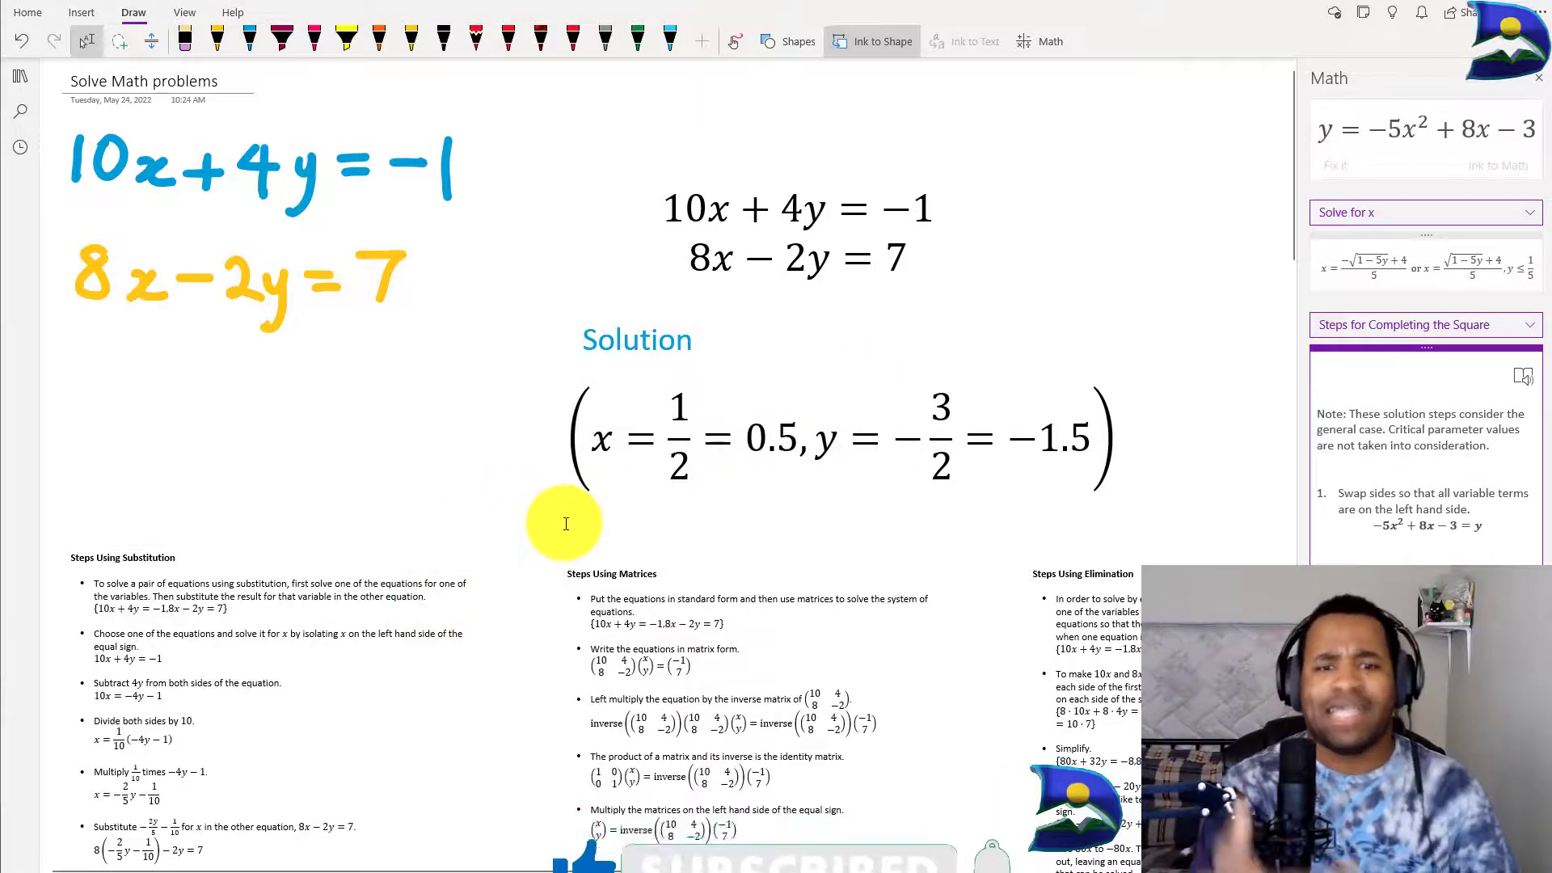
scroll(566, 524, "down", 2)
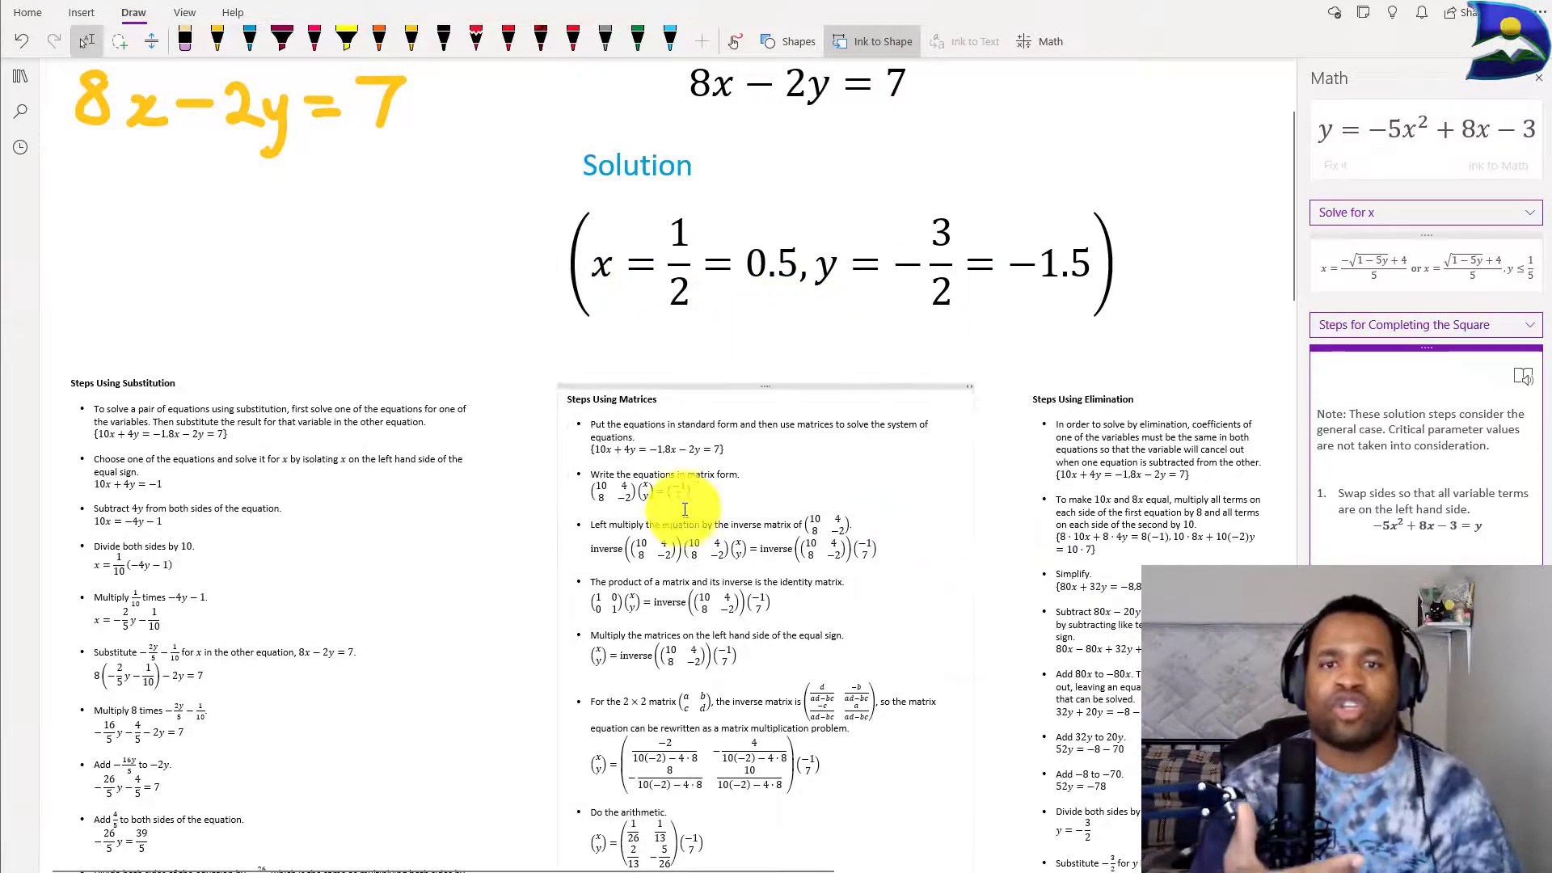
scroll(687, 512, "down", 4)
scroll(686, 518, "up", 6)
scroll(687, 518, "up", 1)
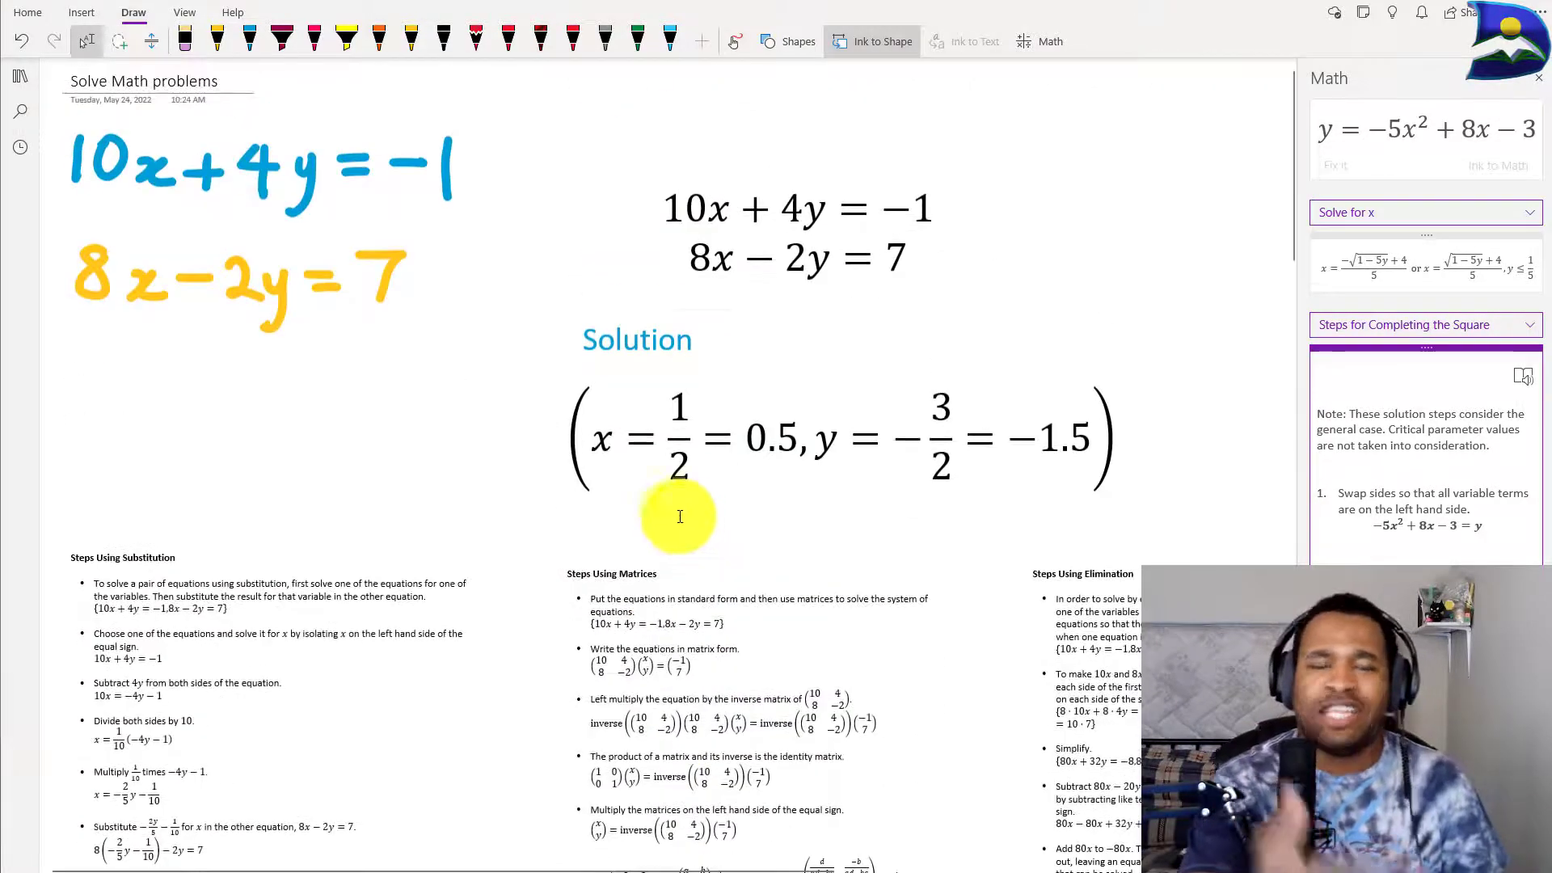
scroll(727, 362, "down", 15)
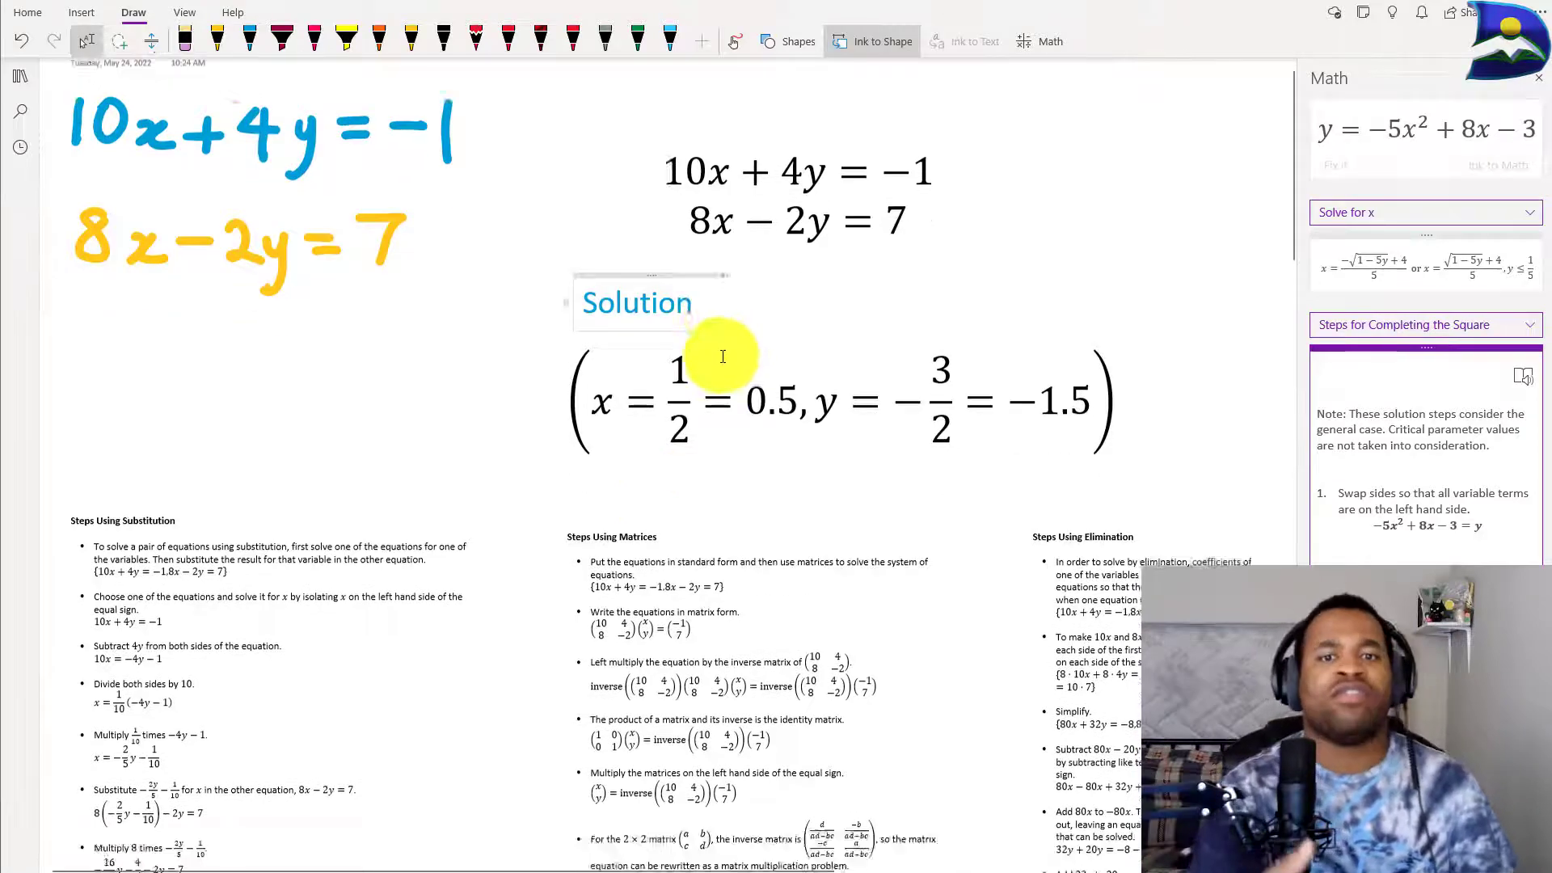